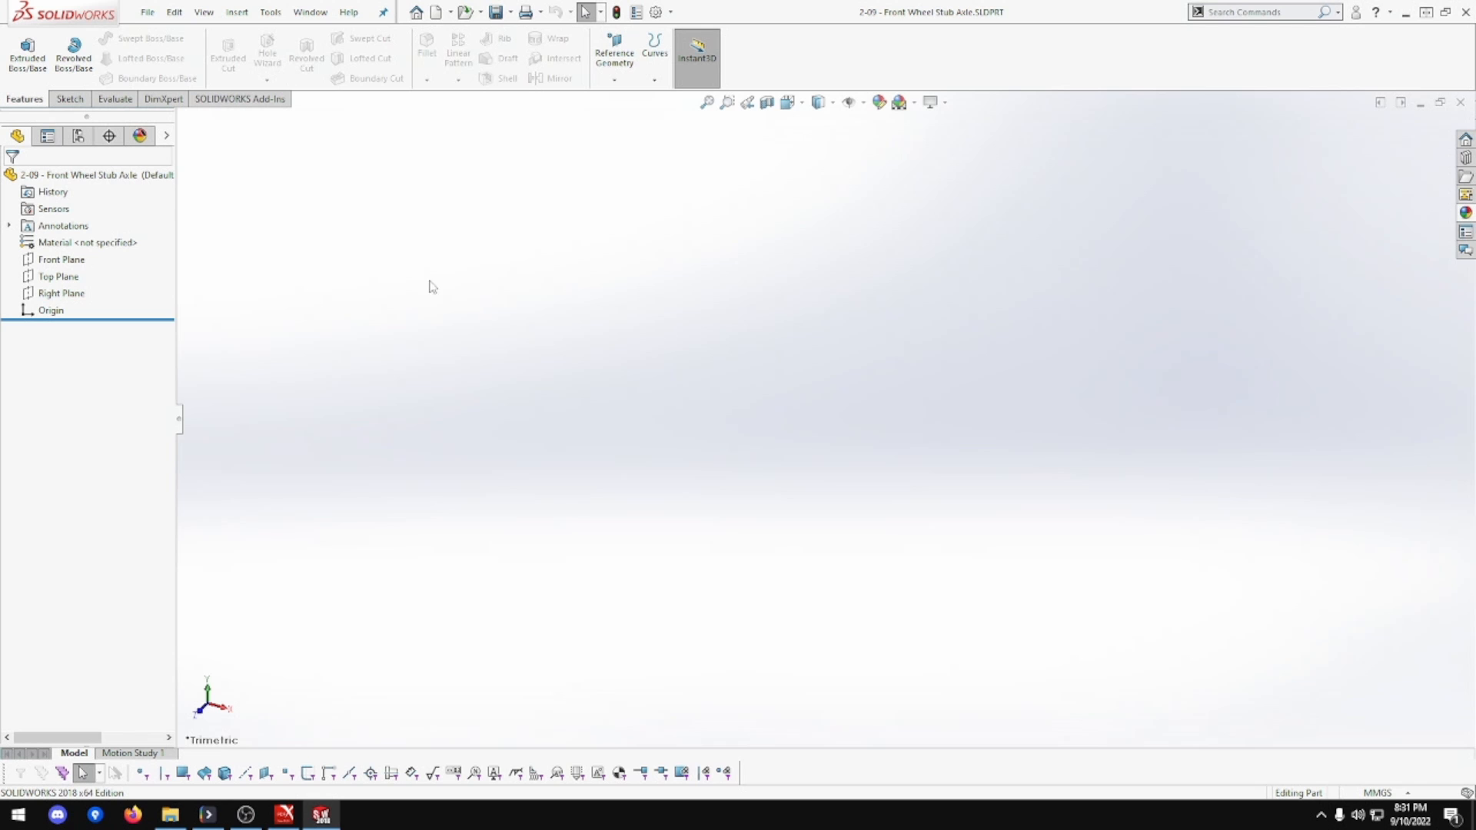
Sketch a center rectangle about 70 by 49 mm on the Top Plane, centred on the origin
{"action": "left_click", "coordinate": [57, 276]}
{"action": "left_click", "coordinate": [69, 250]}
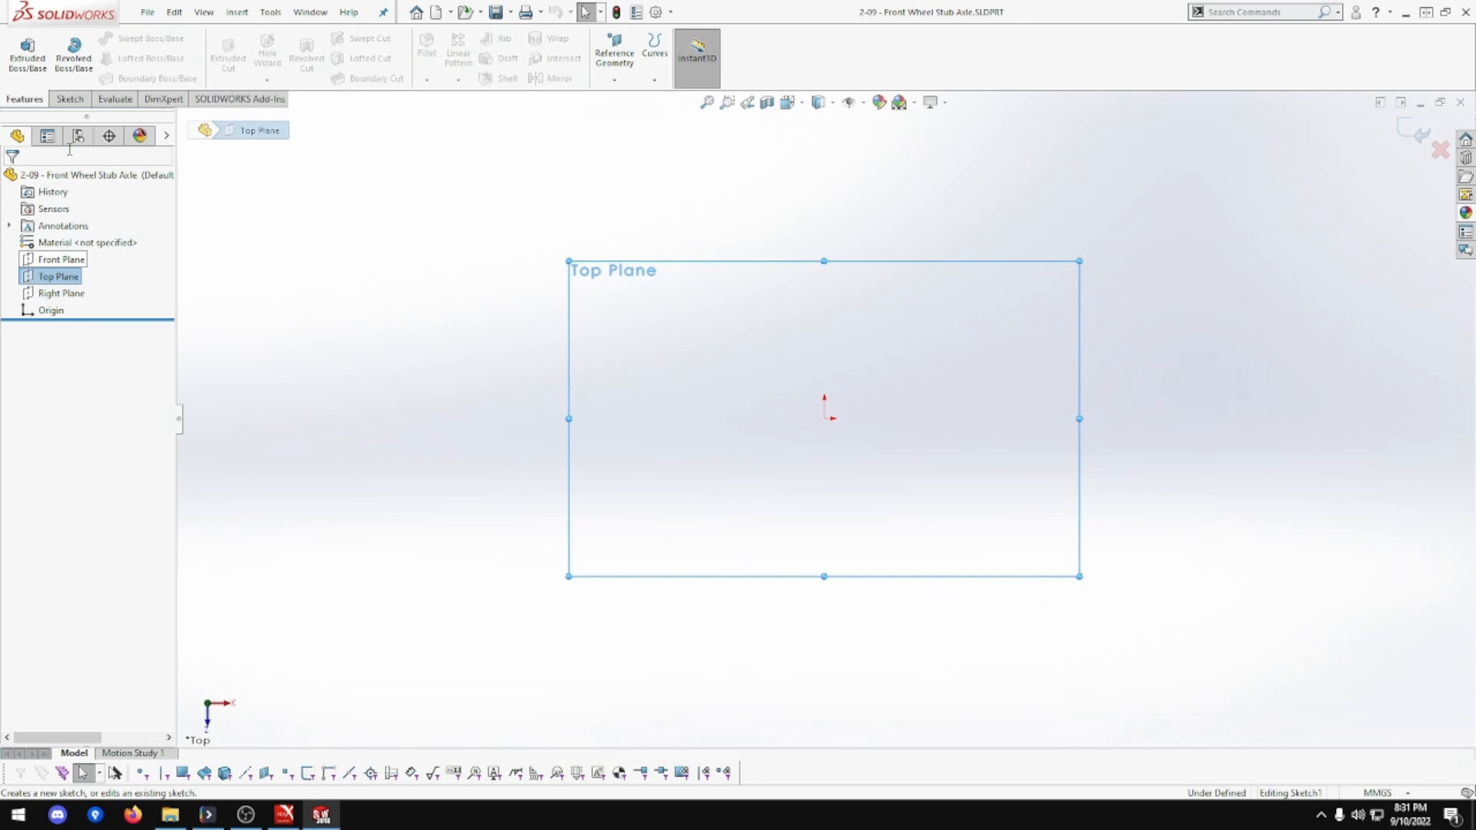
{"action": "left_click", "coordinate": [115, 59]}
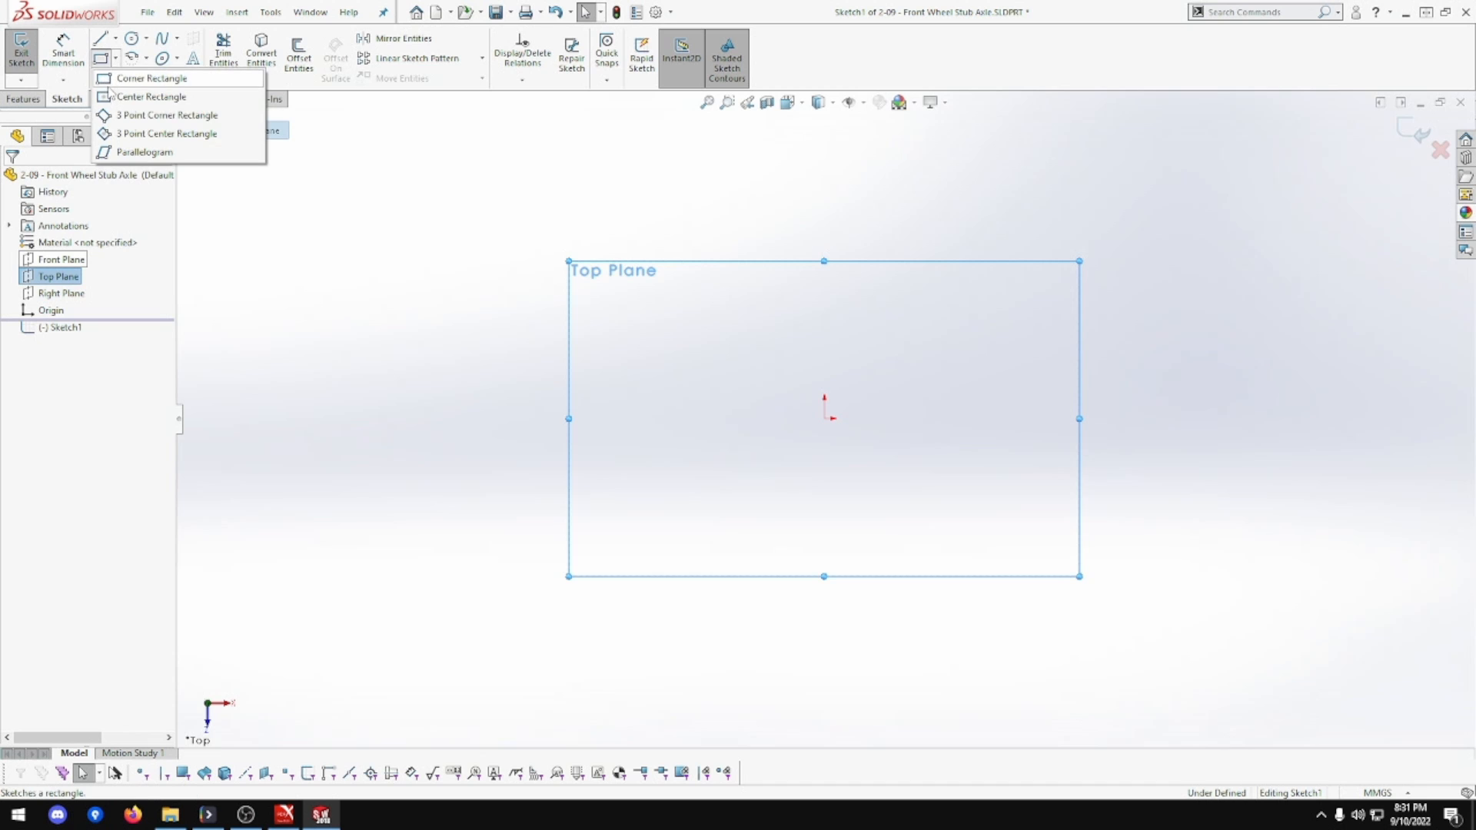
{"action": "left_click", "coordinate": [146, 96]}
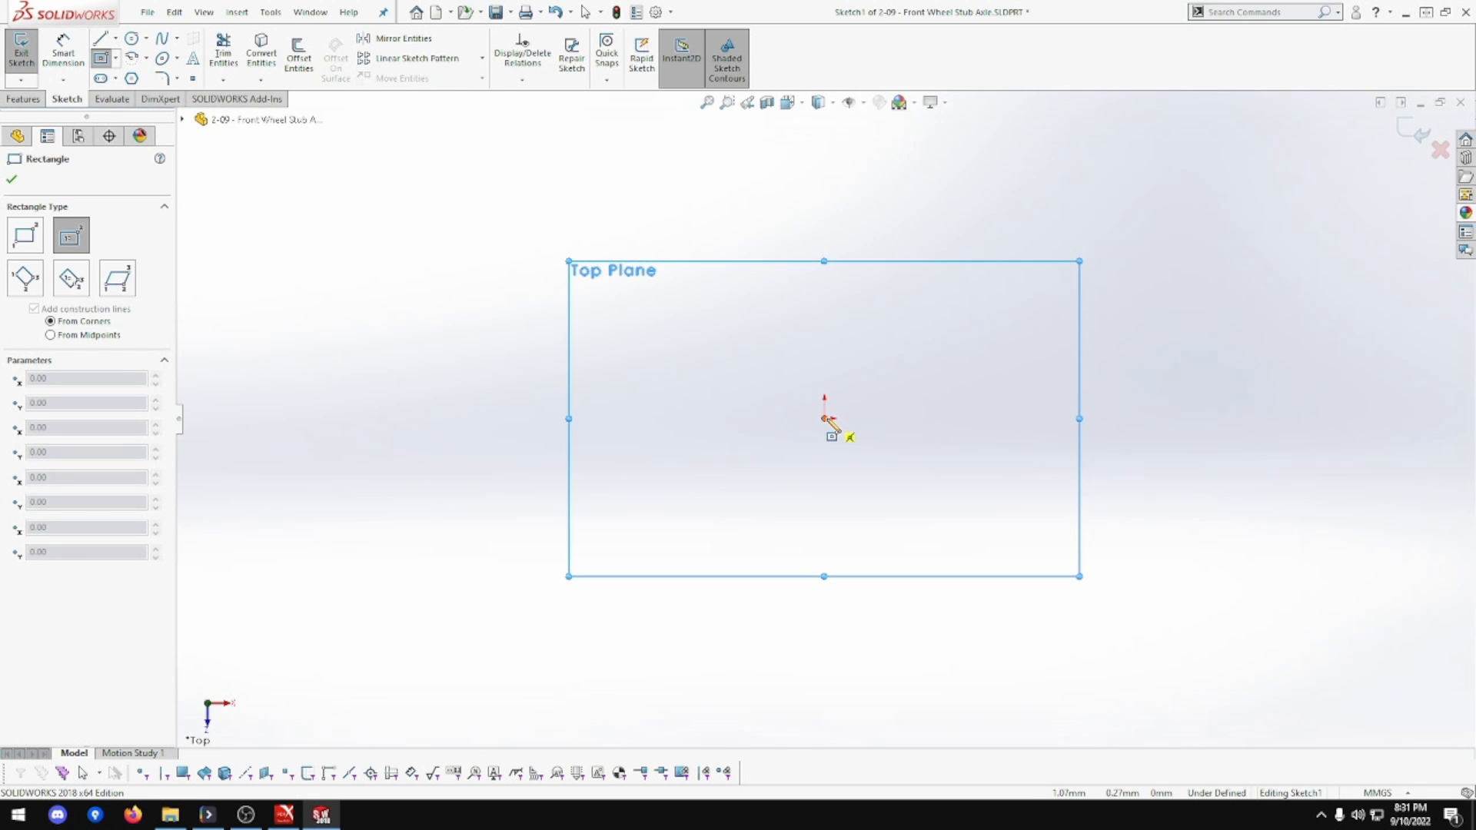
{"action": "left_click", "coordinate": [824, 419]}
{"action": "left_click", "coordinate": [925, 488]}
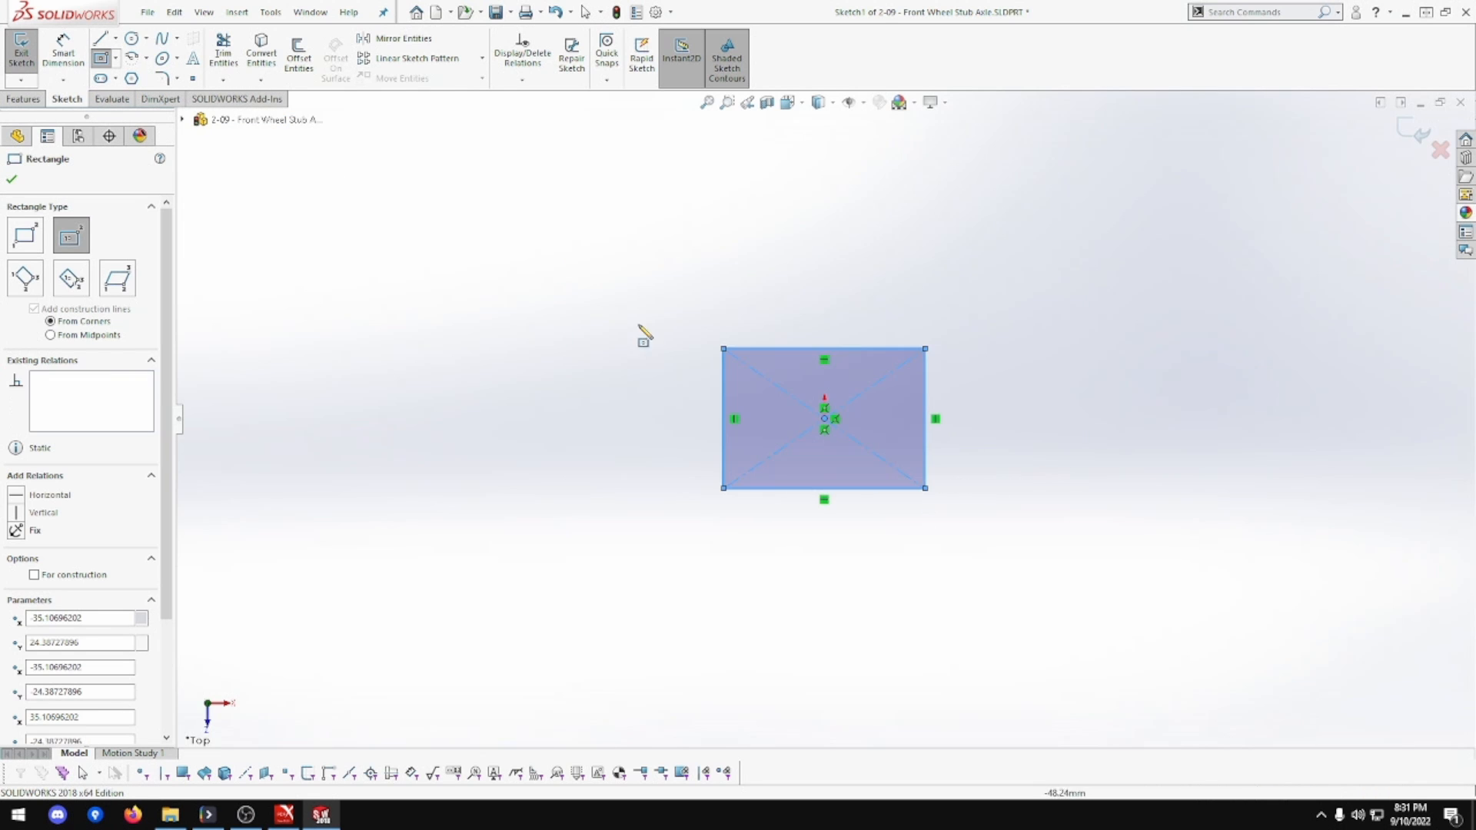
Dimension the rectangle to 43.5 mm along its horizontal side and 32 mm along its vertical side
{"action": "left_click", "coordinate": [63, 50]}
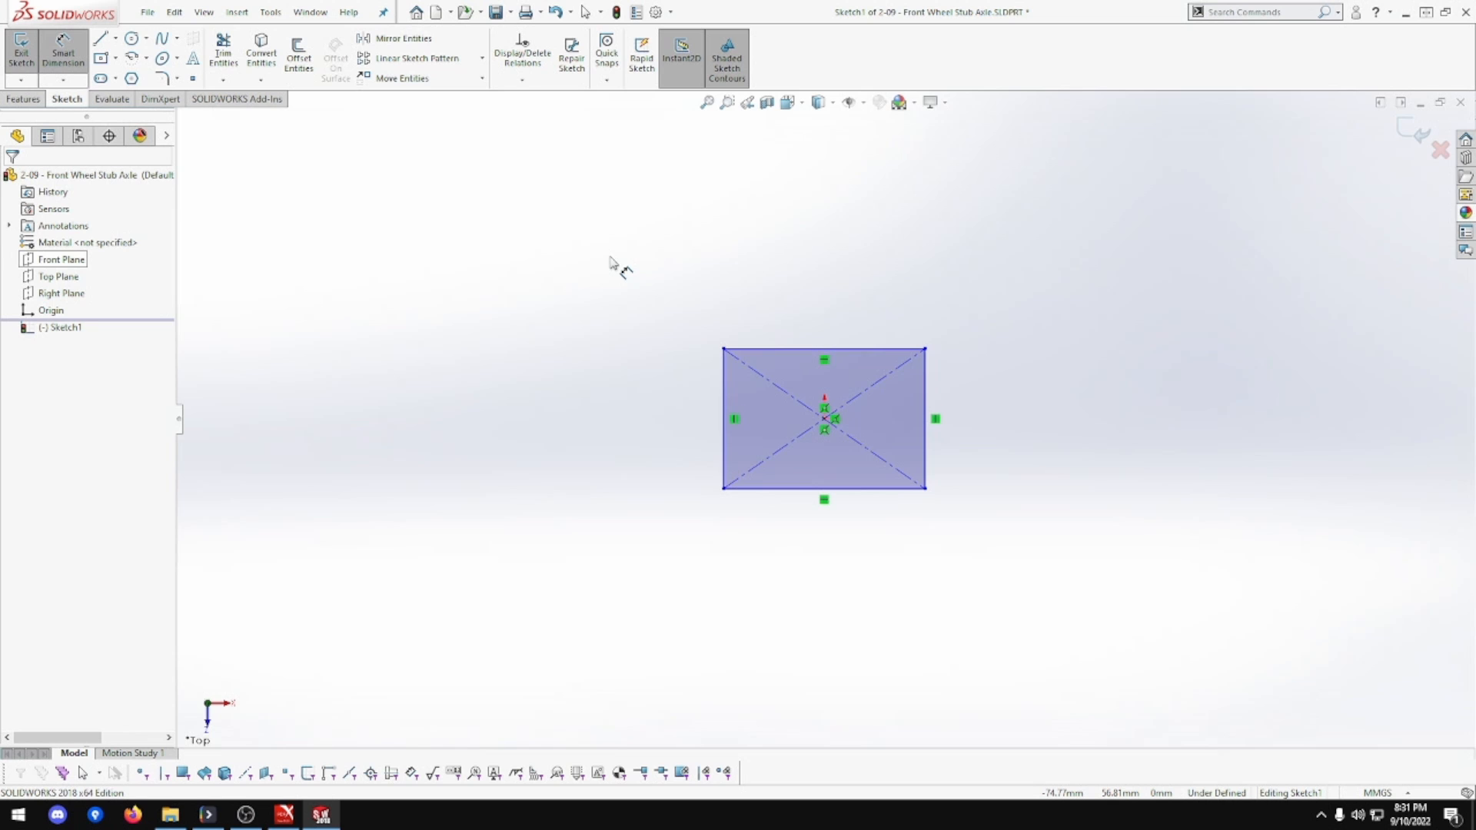
{"action": "left_click", "coordinate": [827, 348]}
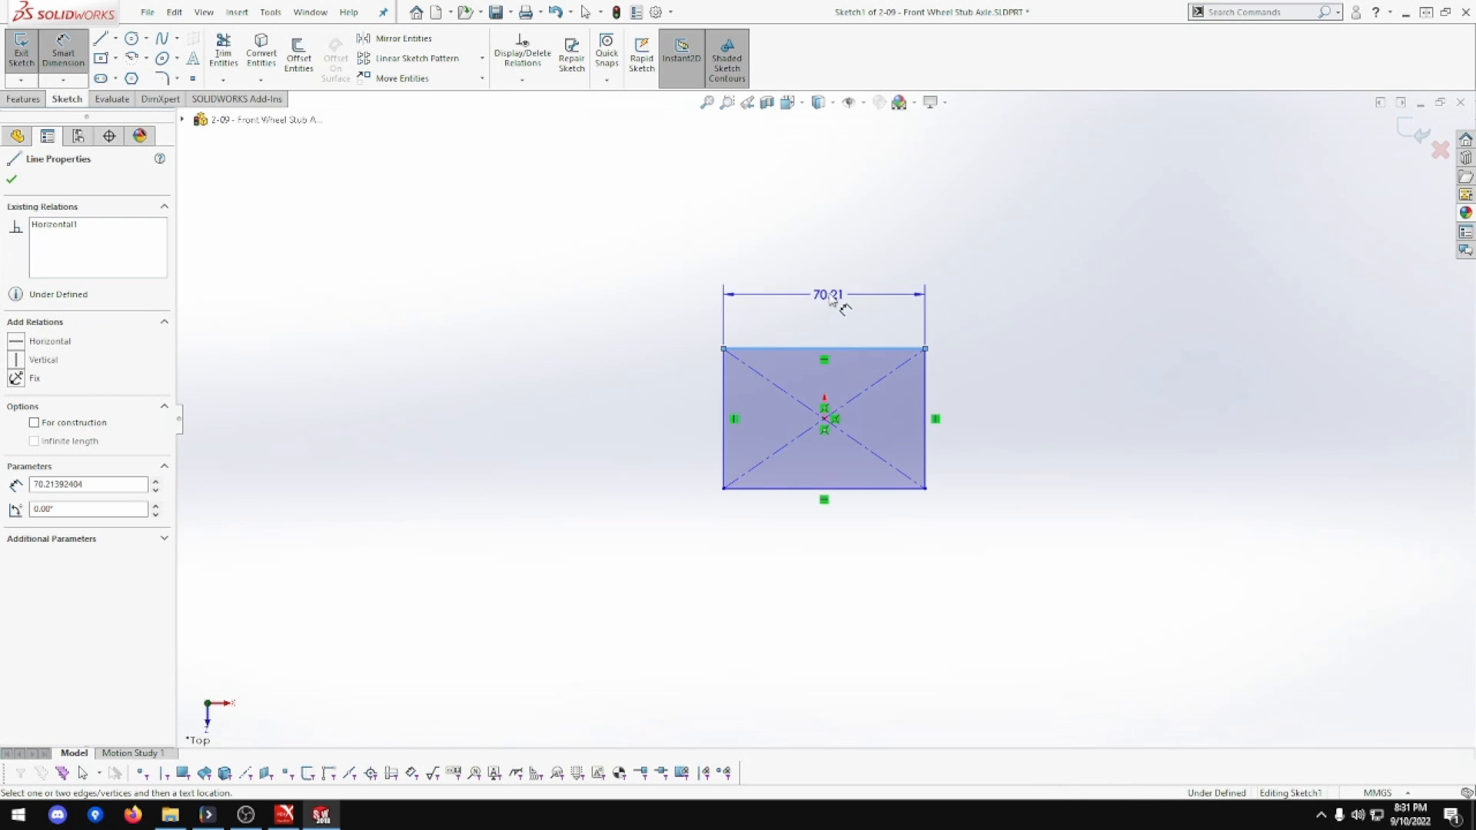
{"action": "left_click", "coordinate": [830, 289]}
{"action": "type", "text": "43.5"}
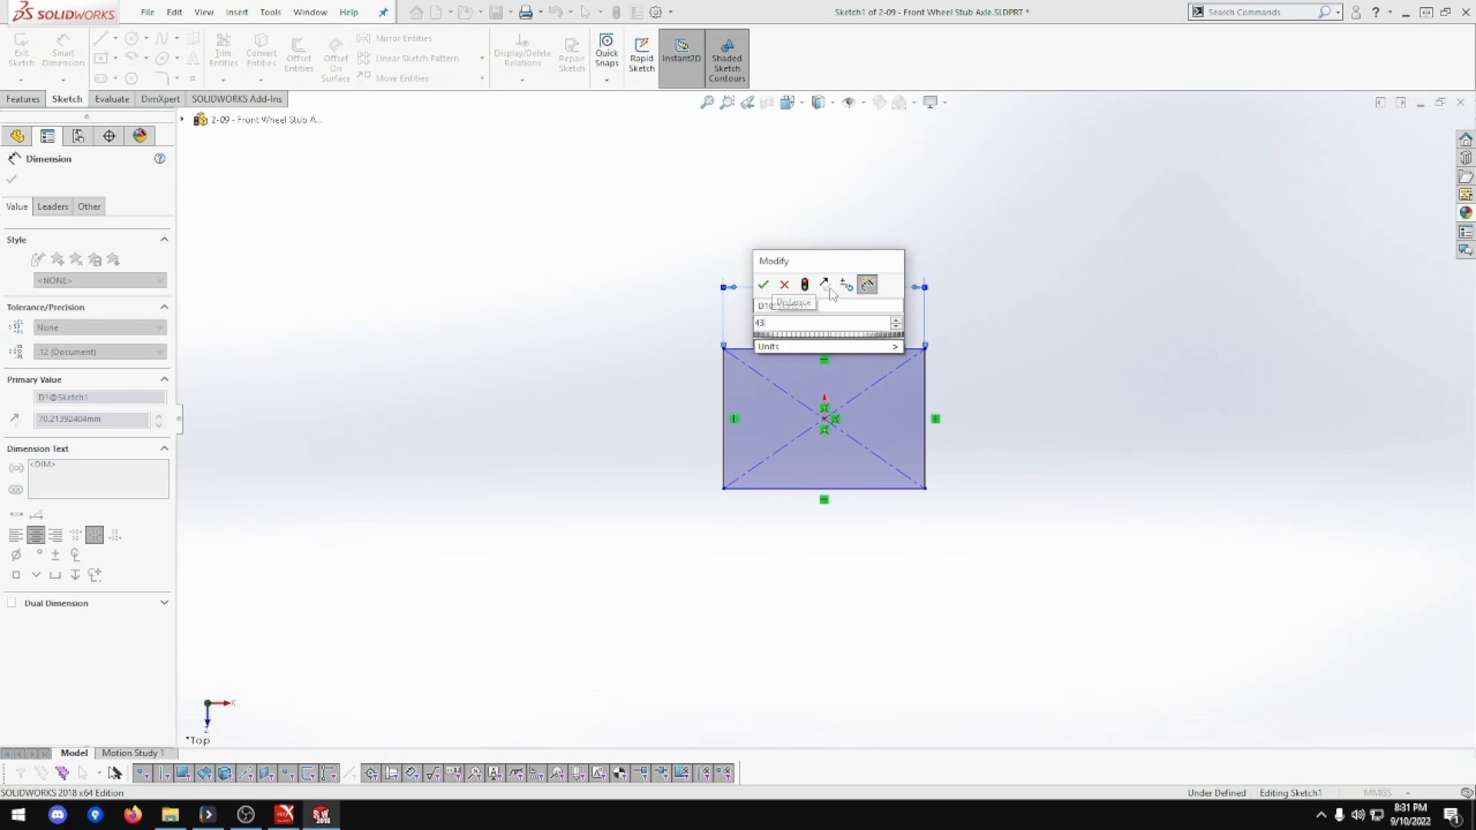
{"action": "key", "text": "Return"}
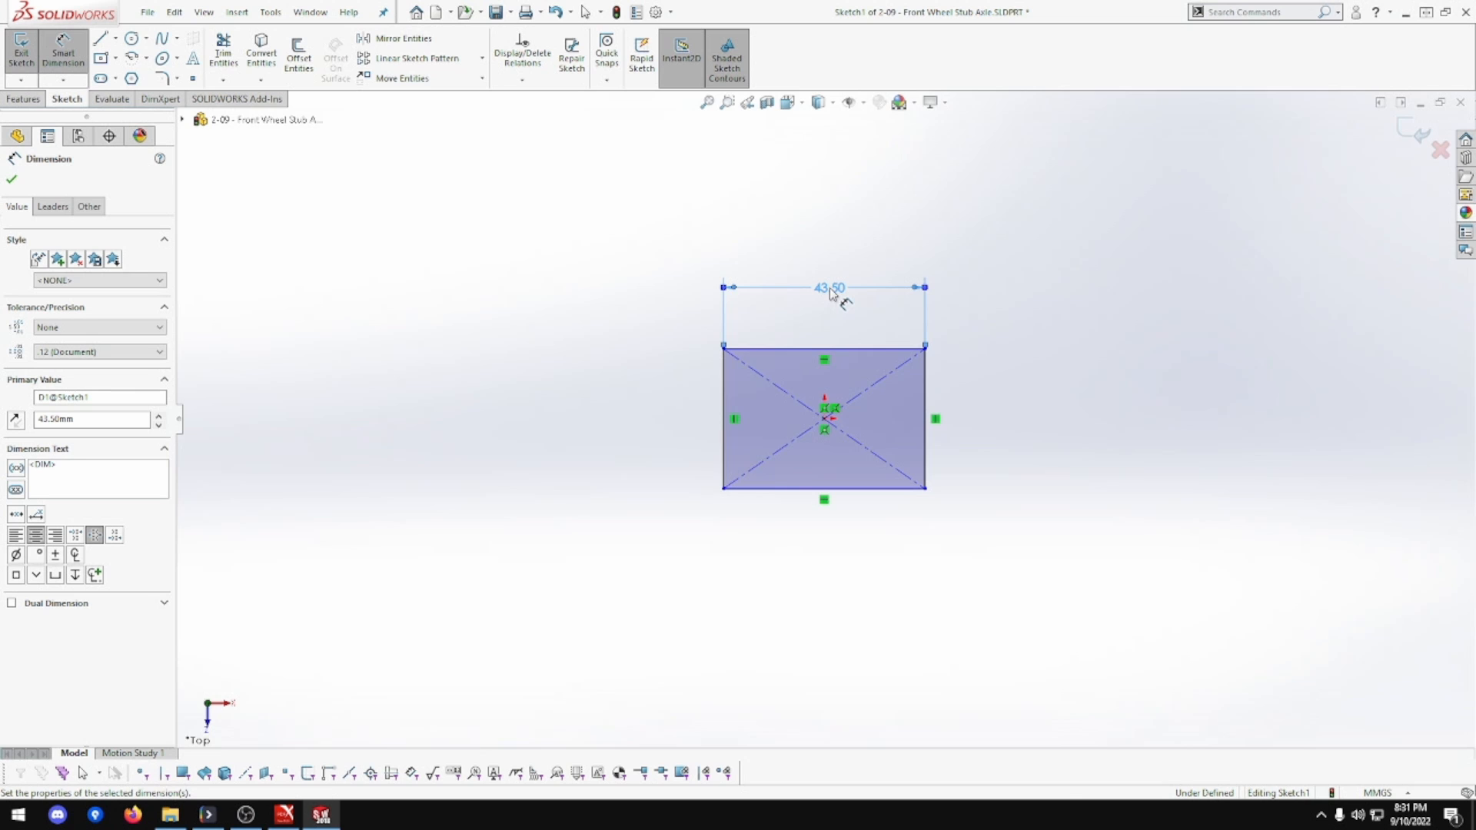
{"action": "left_click", "coordinate": [724, 415]}
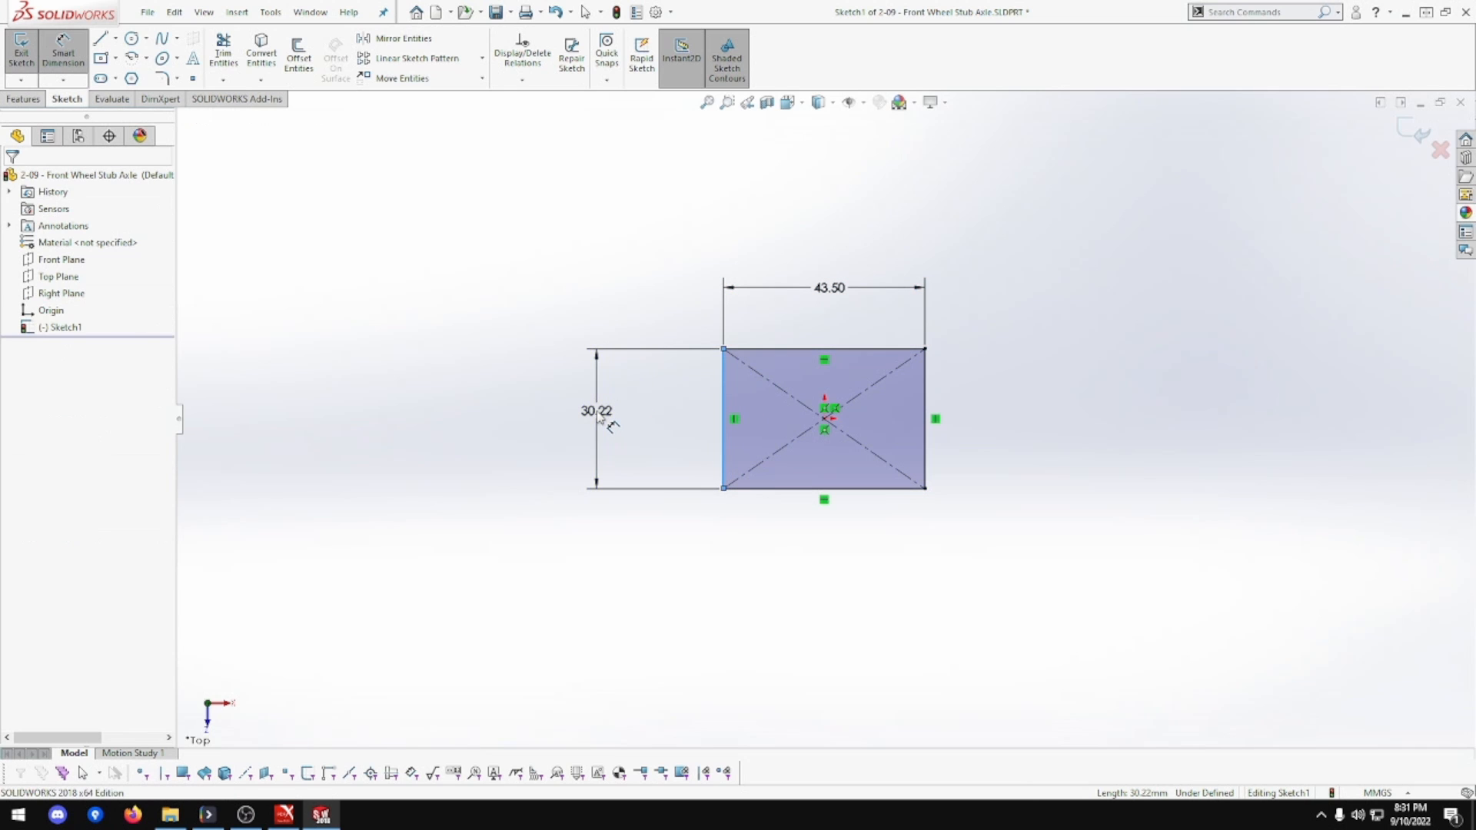
{"action": "left_click", "coordinate": [607, 424]}
{"action": "type", "text": "32"}
{"action": "key", "text": "Return"}
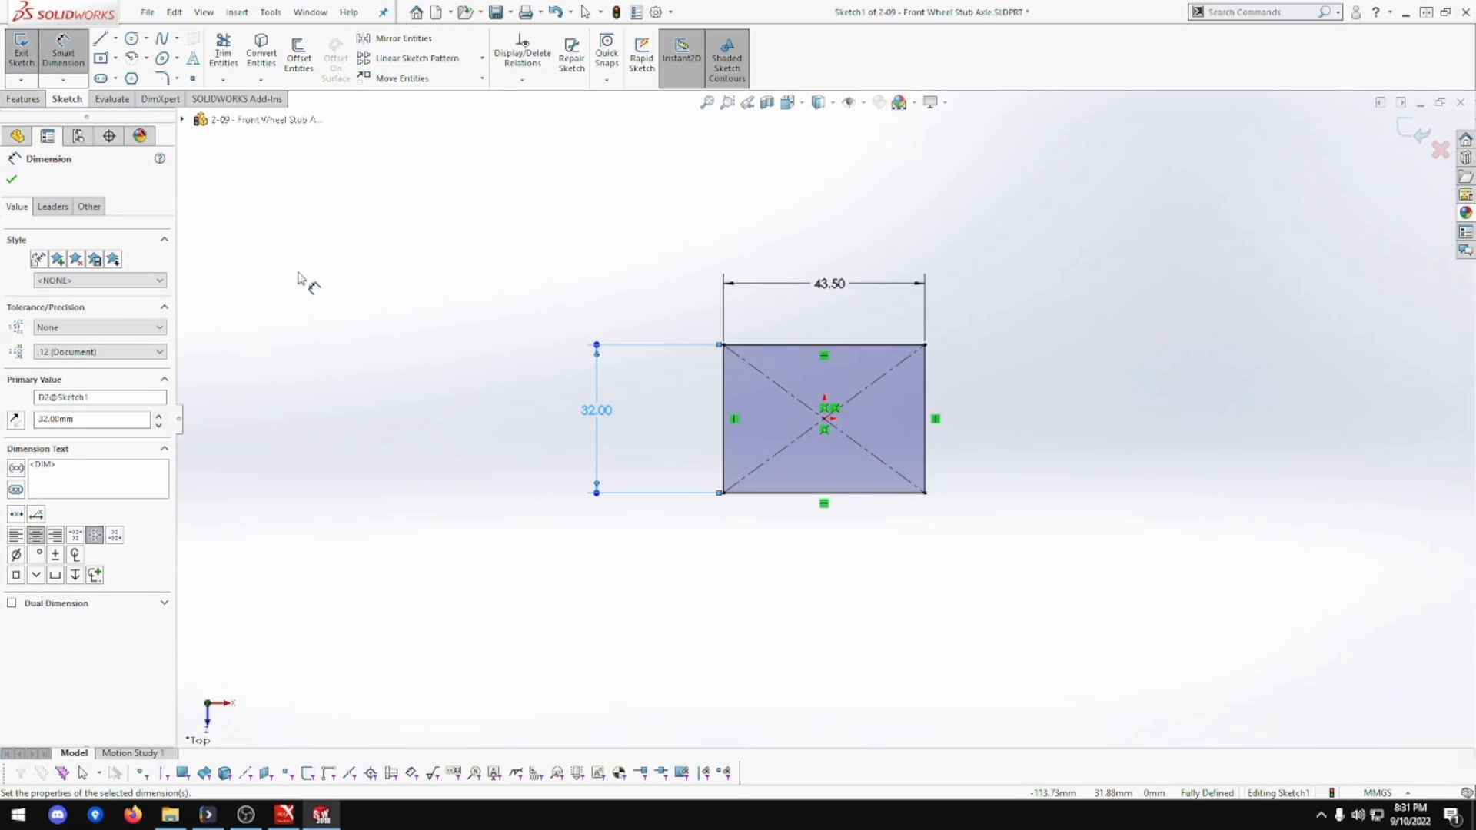
Extrude the rectangle 32 mm with the Mid Plane end condition and save the part
{"action": "left_click", "coordinate": [24, 98]}
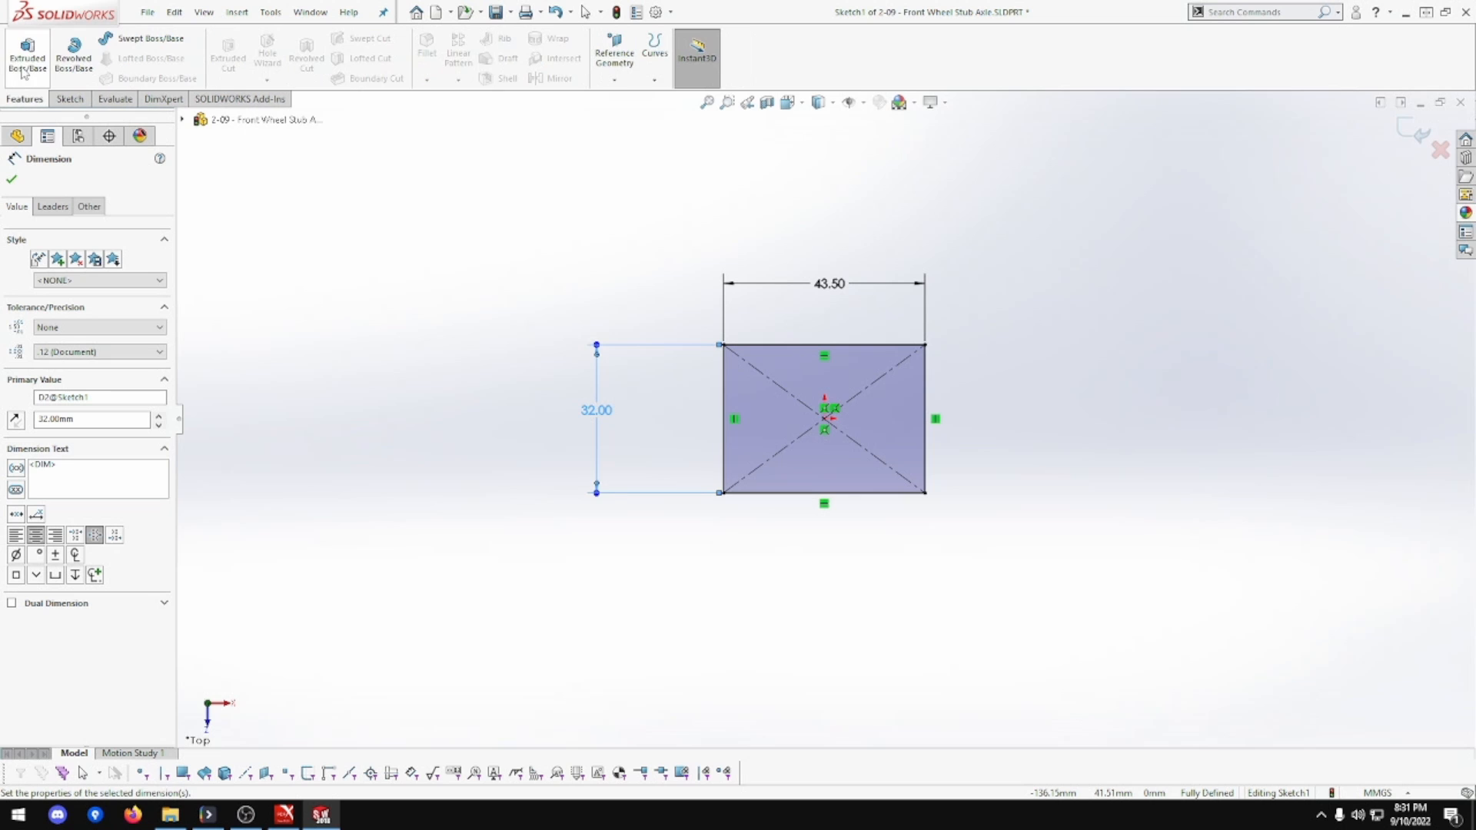
{"action": "left_click", "coordinate": [24, 74]}
{"action": "type", "text": "32"}
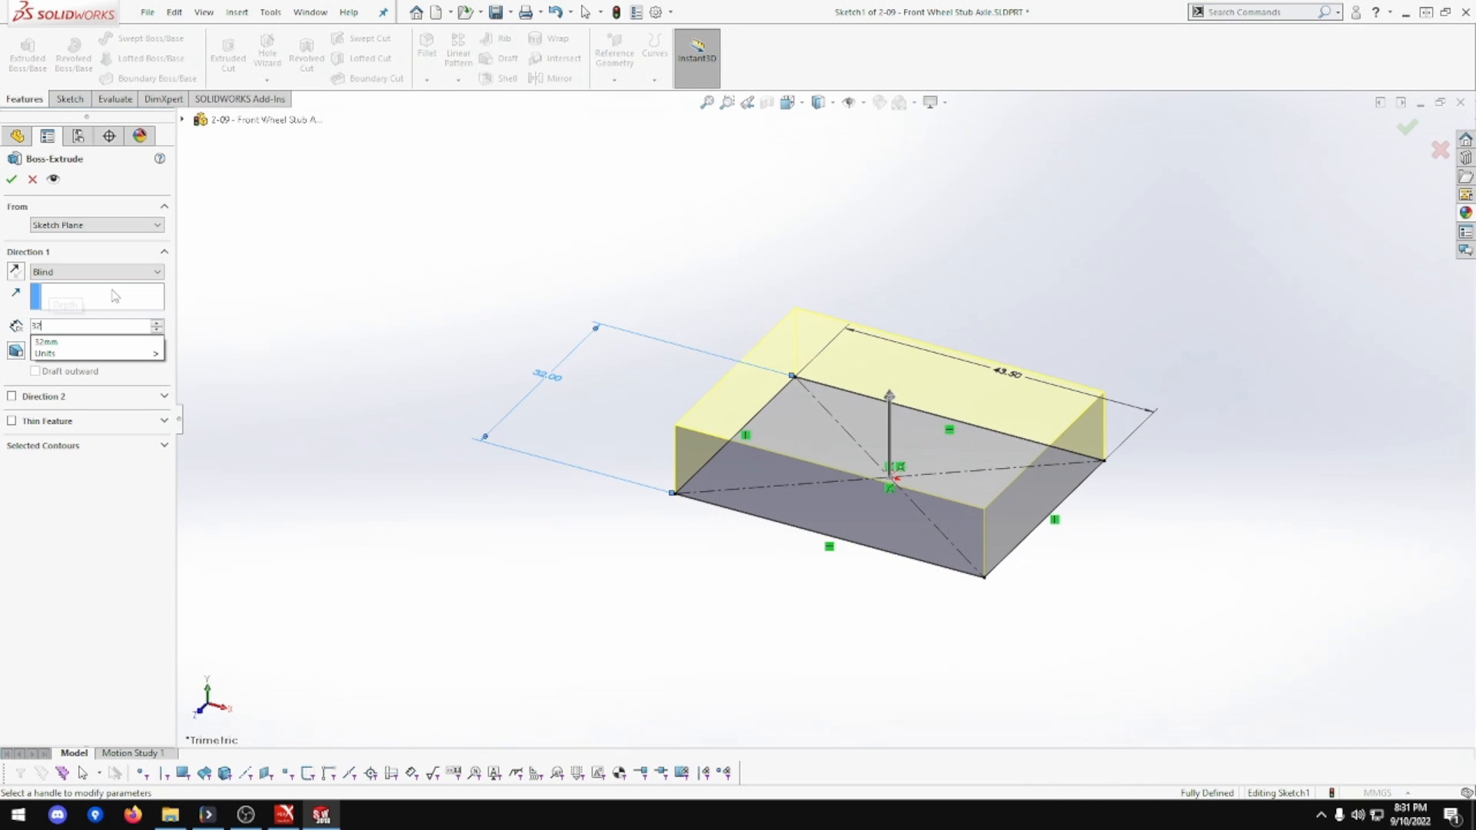
{"action": "key", "text": "Return"}
{"action": "left_click", "coordinate": [93, 272]}
{"action": "left_click", "coordinate": [46, 332]}
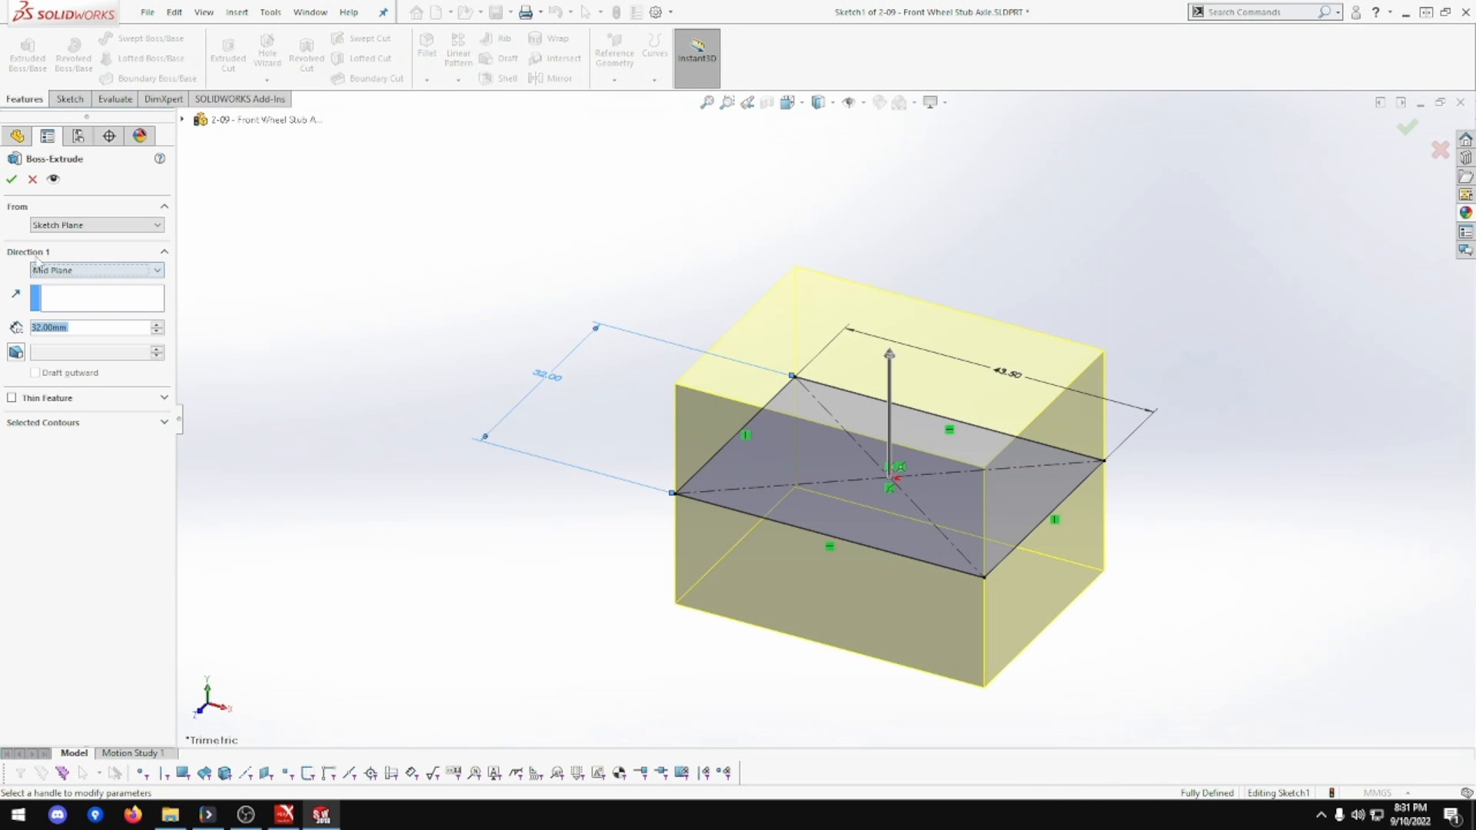
{"action": "left_click", "coordinate": [10, 179]}
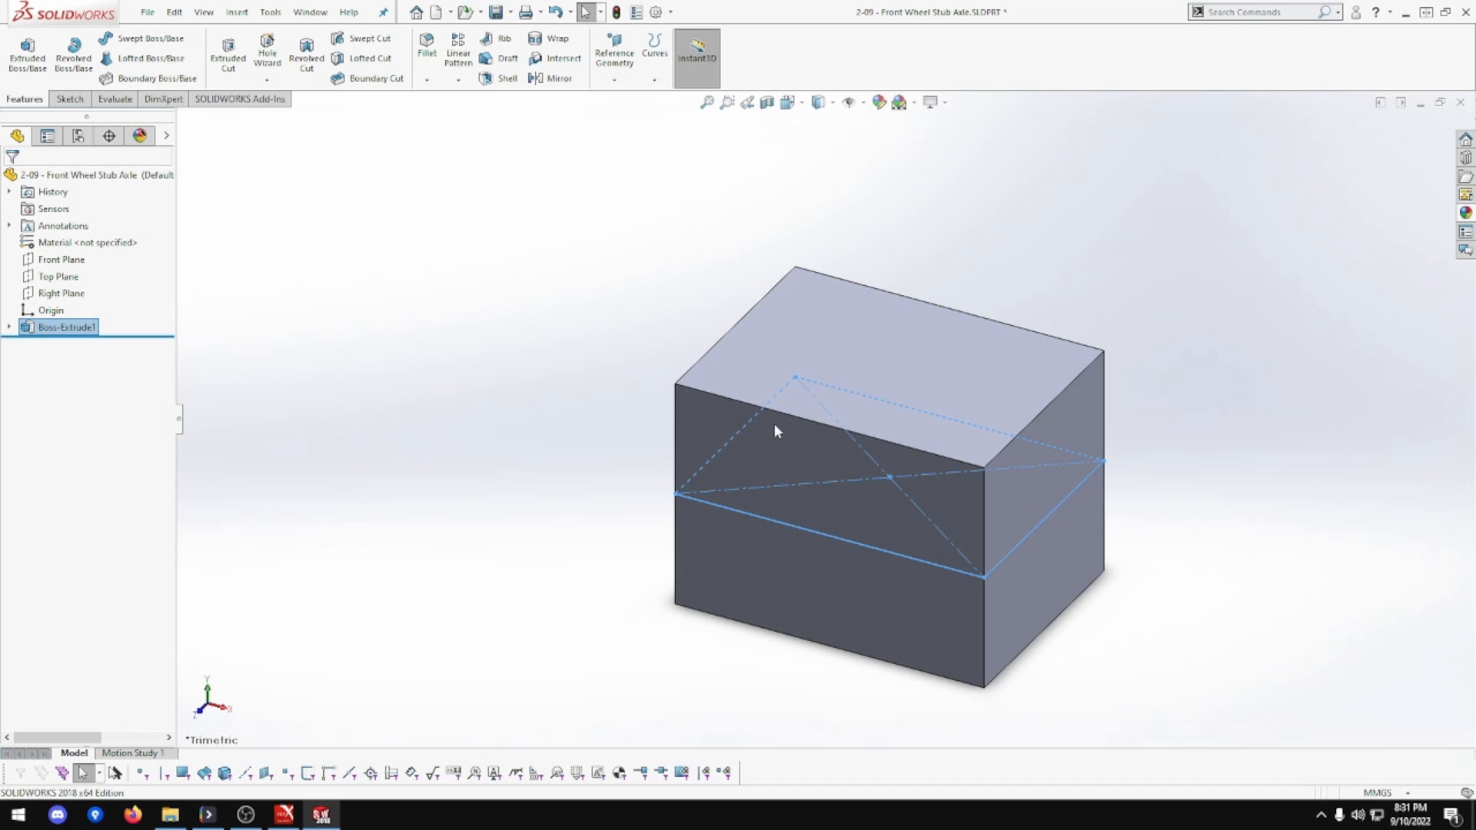
{"action": "left_click", "coordinate": [996, 289]}
{"action": "key", "text": "ctrl+s"}
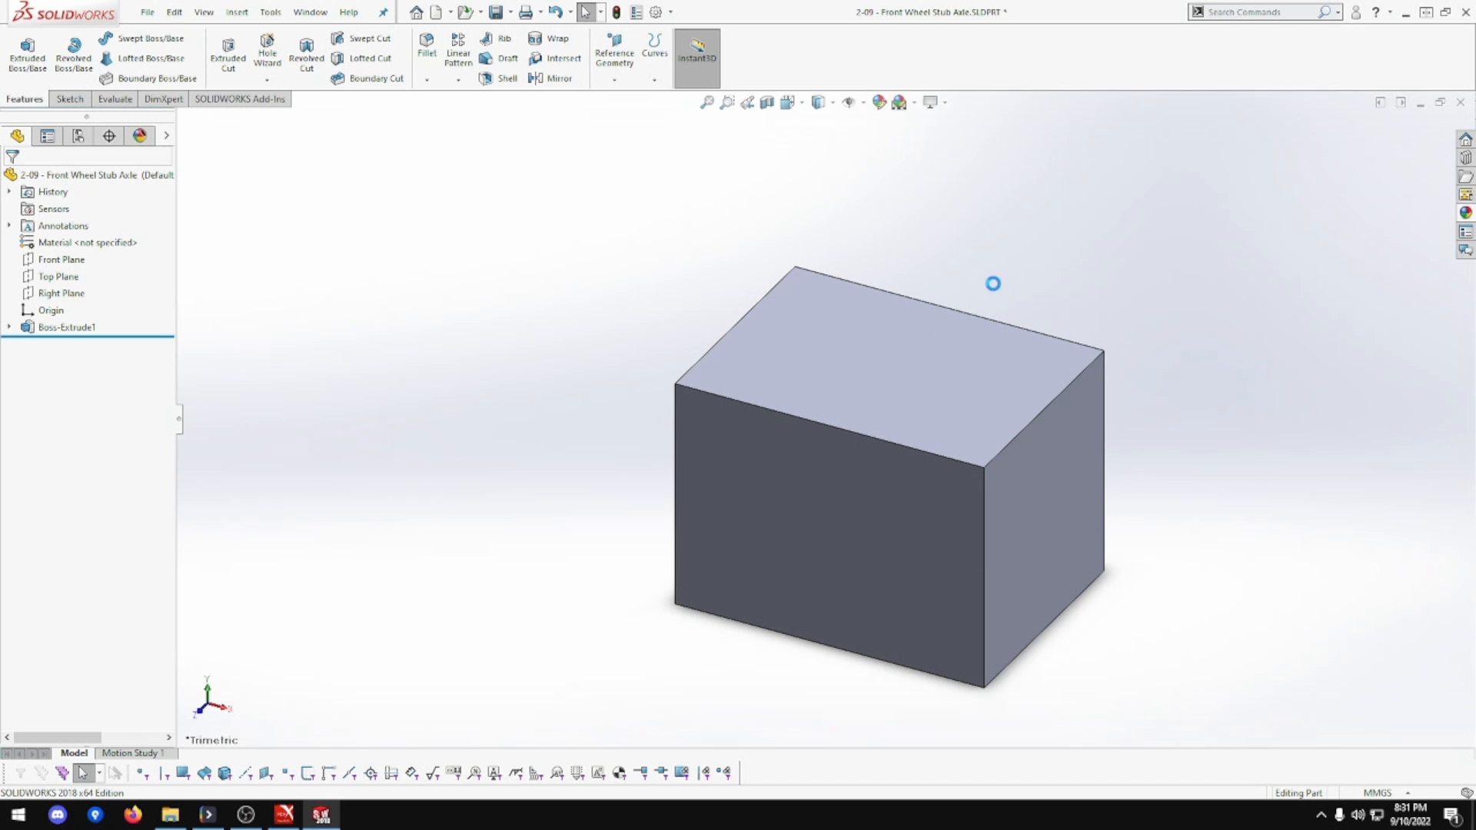
Start a sketch on the block's square end face and draw a circle about 30 mm in diameter centred on the origin
{"action": "left_click", "coordinate": [1007, 473]}
{"action": "right_click", "coordinate": [1008, 473]}
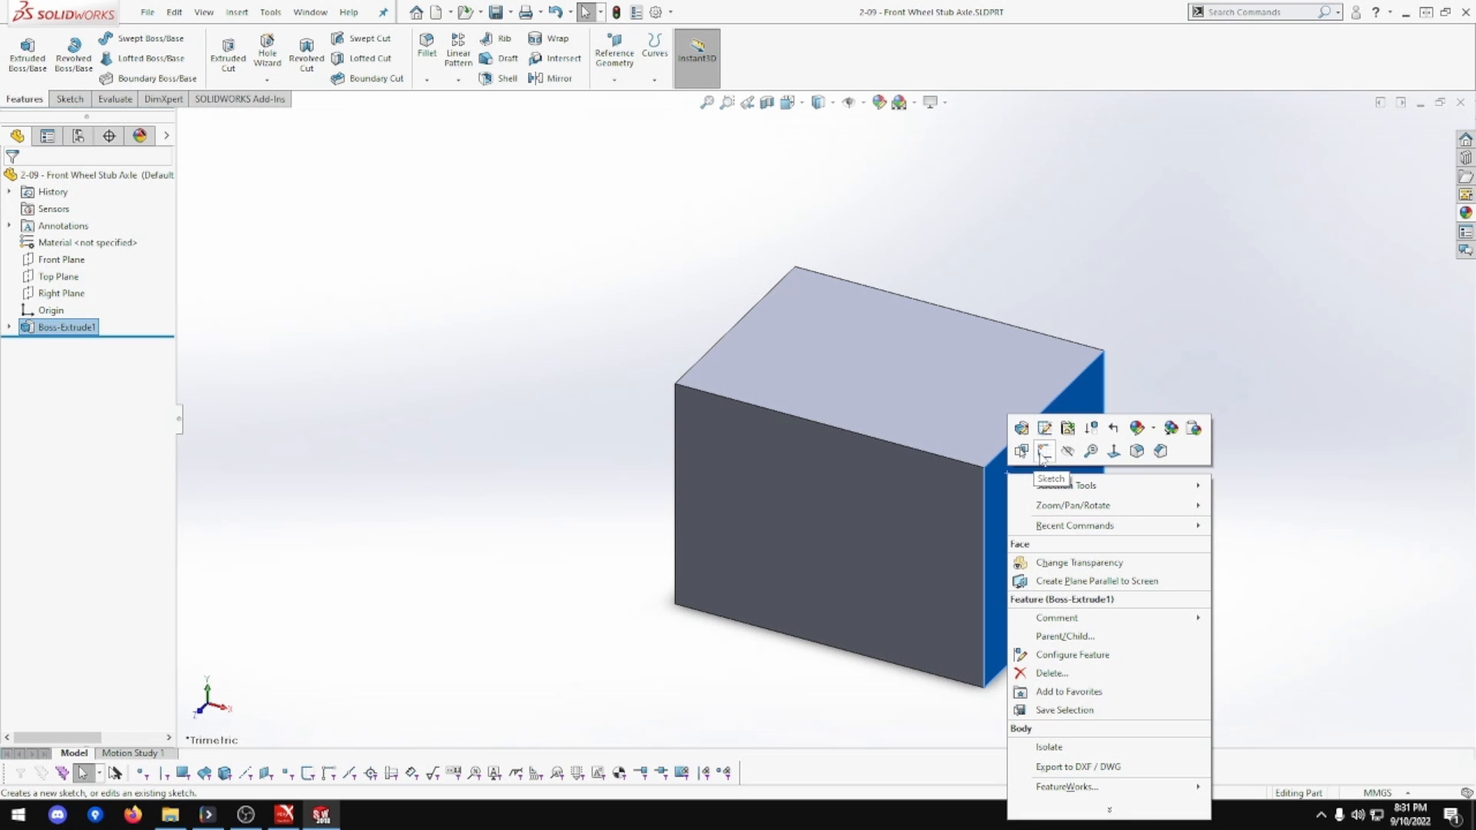
{"action": "left_click", "coordinate": [1119, 457]}
{"action": "right_click", "coordinate": [1017, 456]}
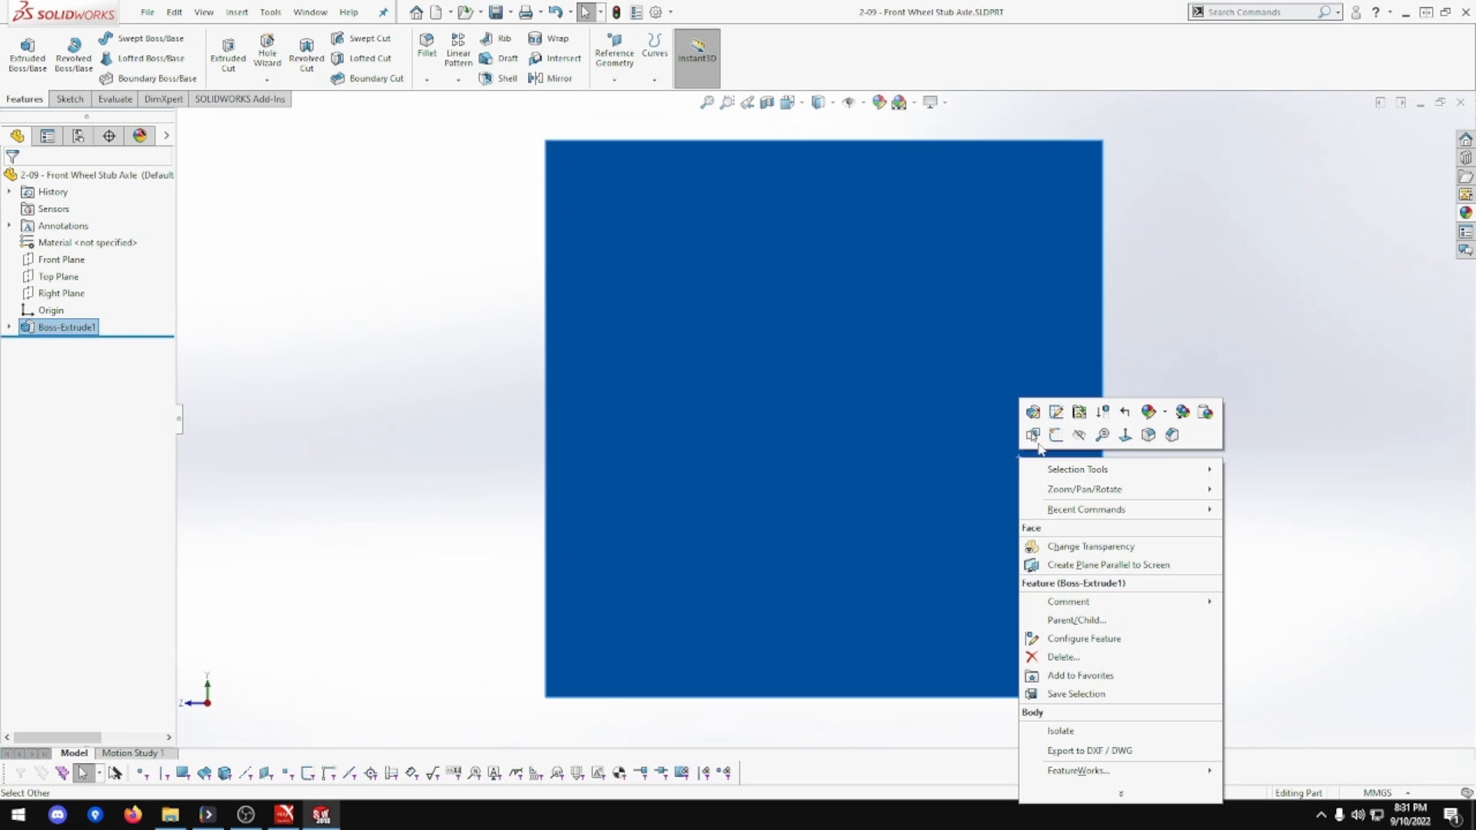
{"action": "left_click", "coordinate": [1055, 431]}
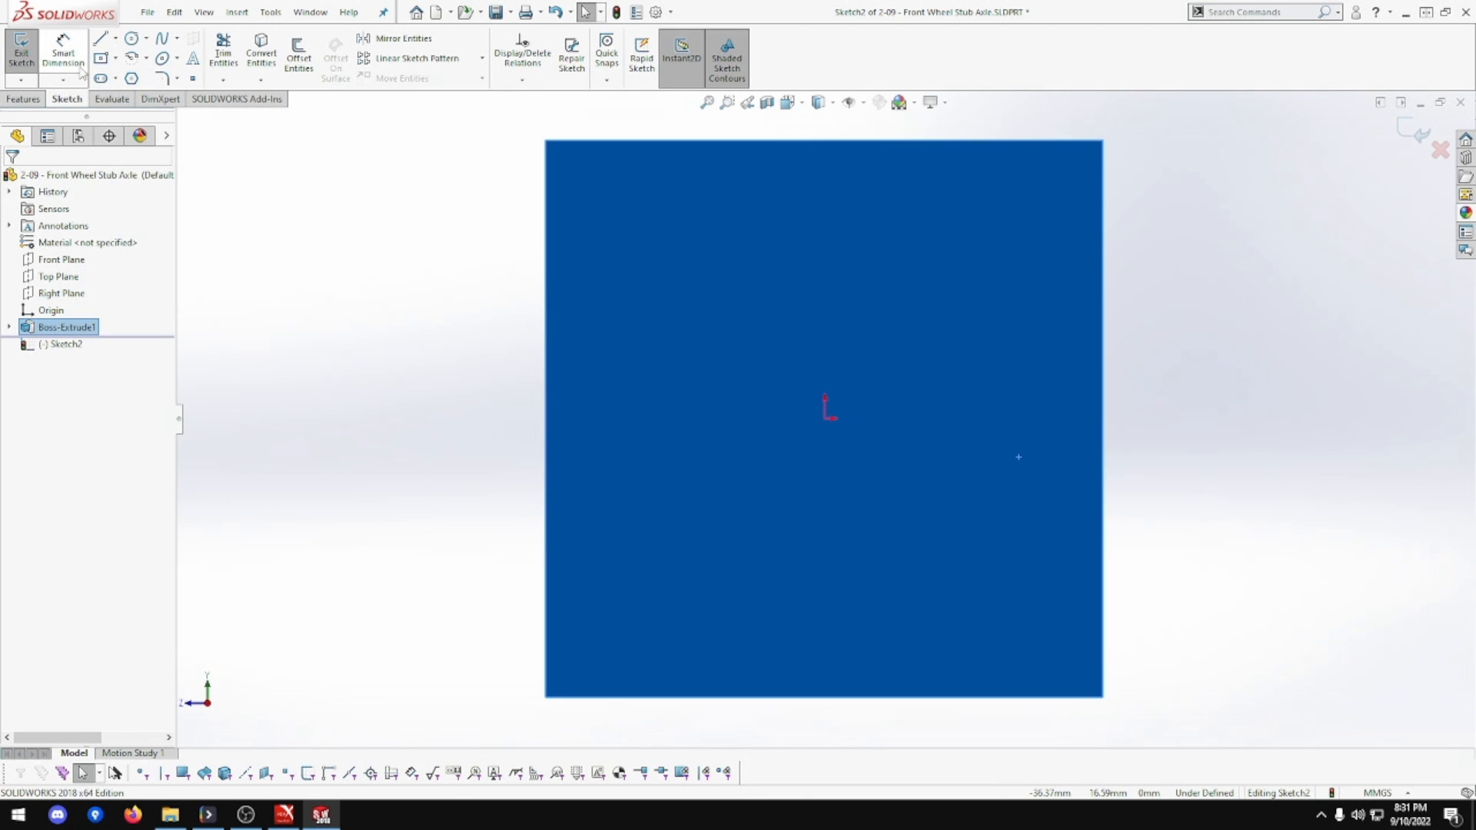
{"action": "left_click", "coordinate": [132, 42]}
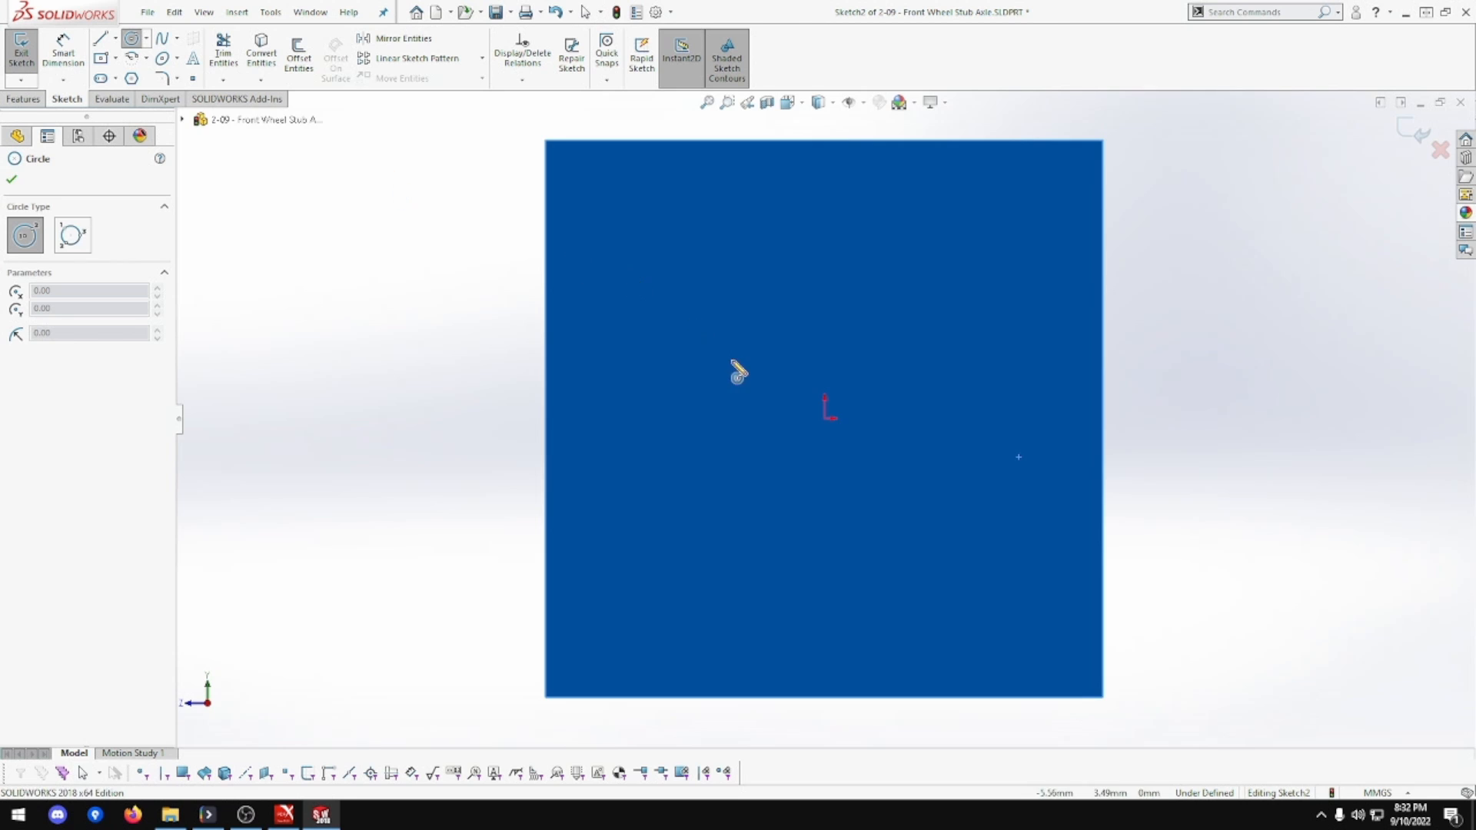
{"action": "left_click", "coordinate": [825, 419]}
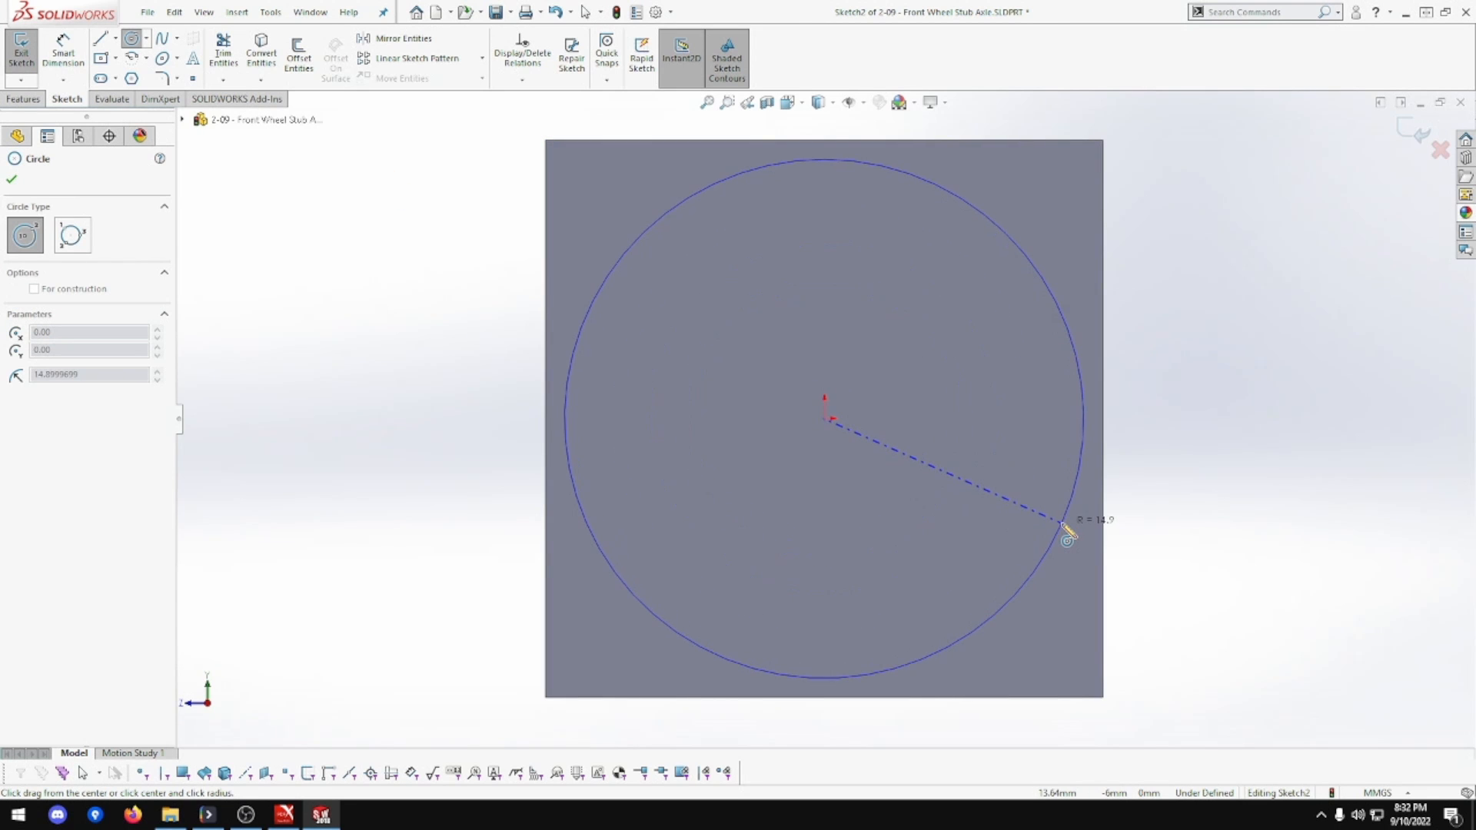
{"action": "left_click", "coordinate": [1072, 522]}
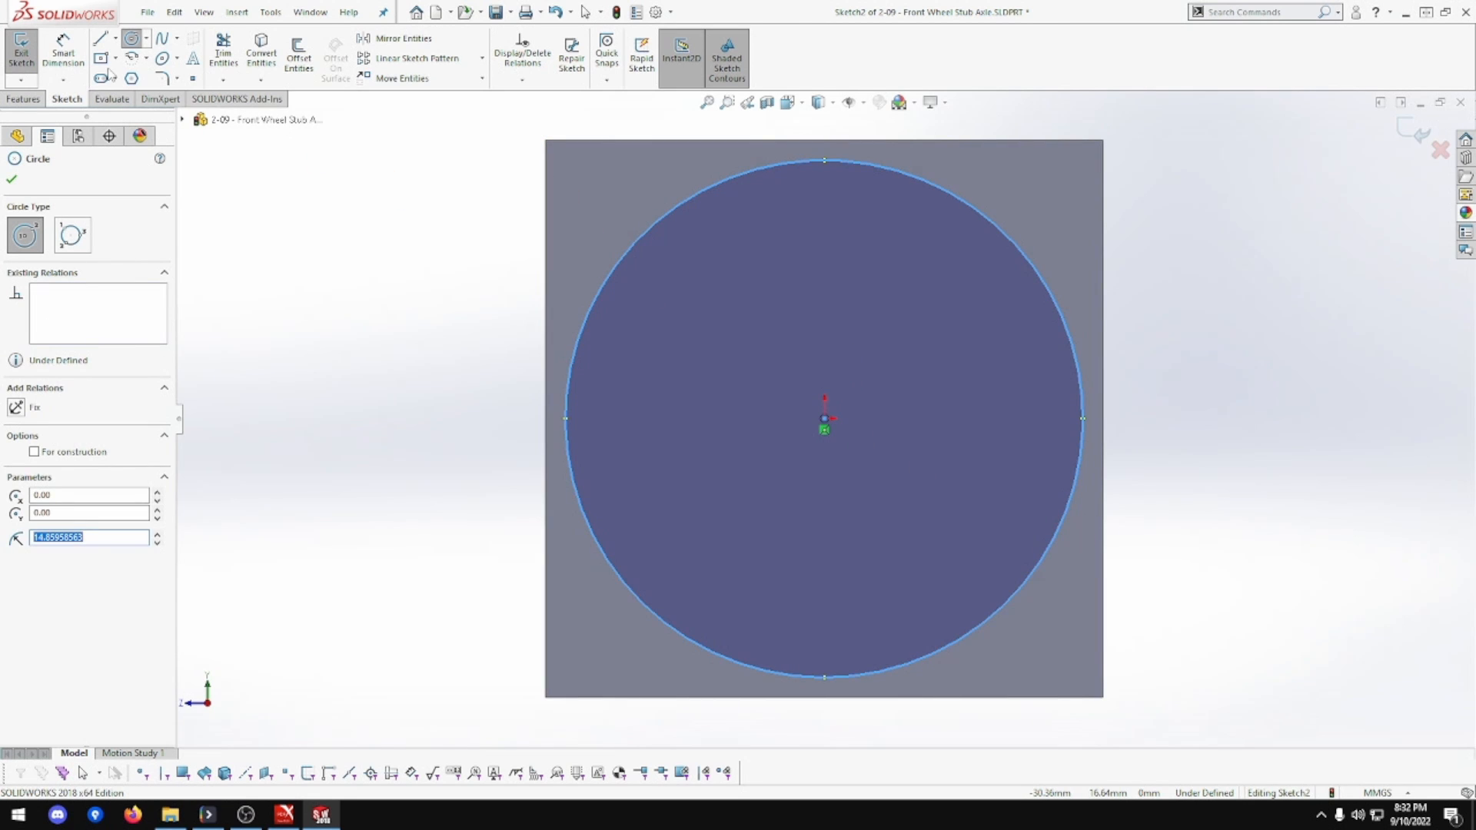
{"action": "left_click", "coordinate": [1022, 264]}
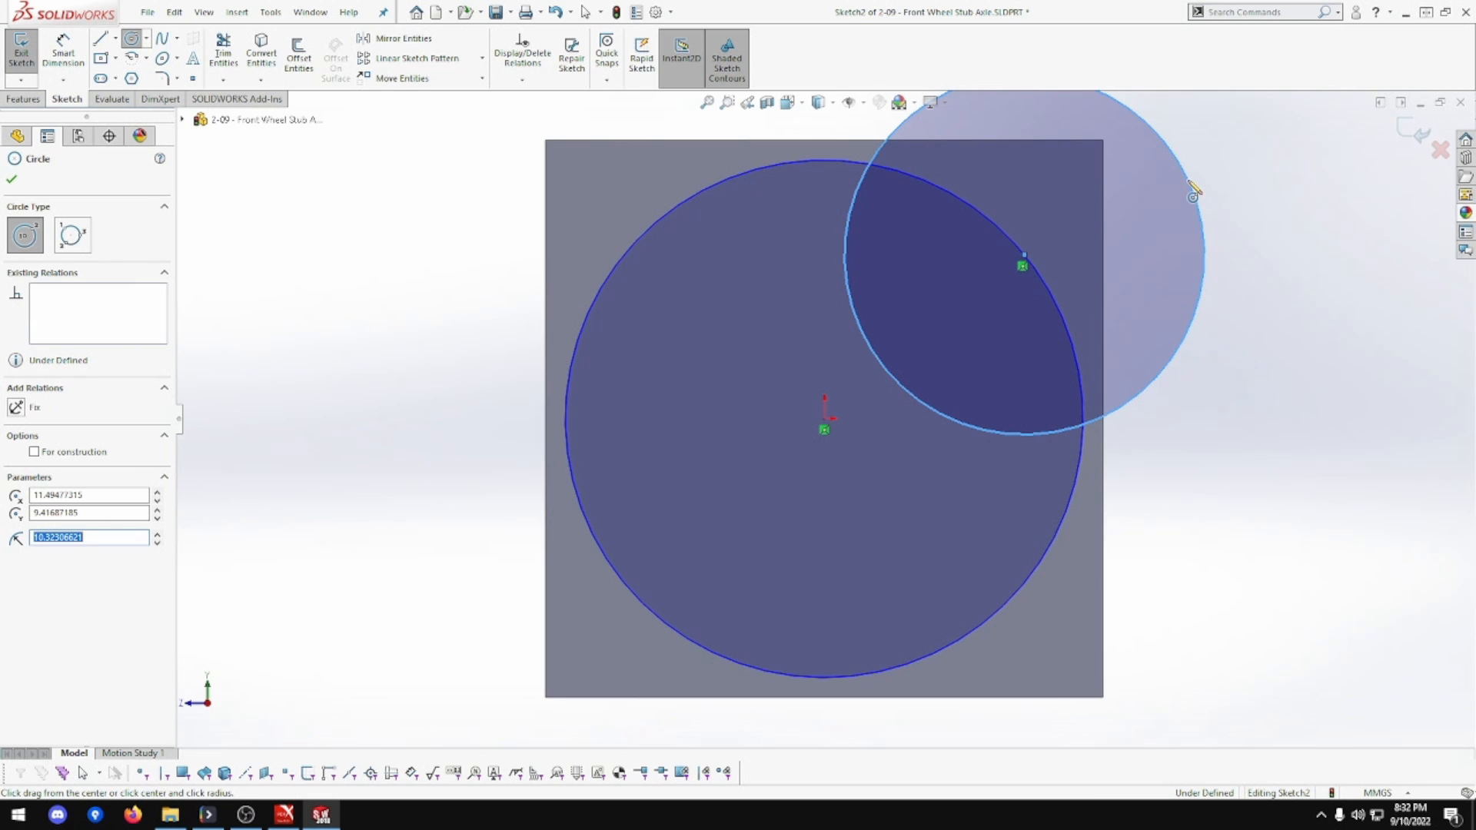
{"action": "key", "text": "Escape"}
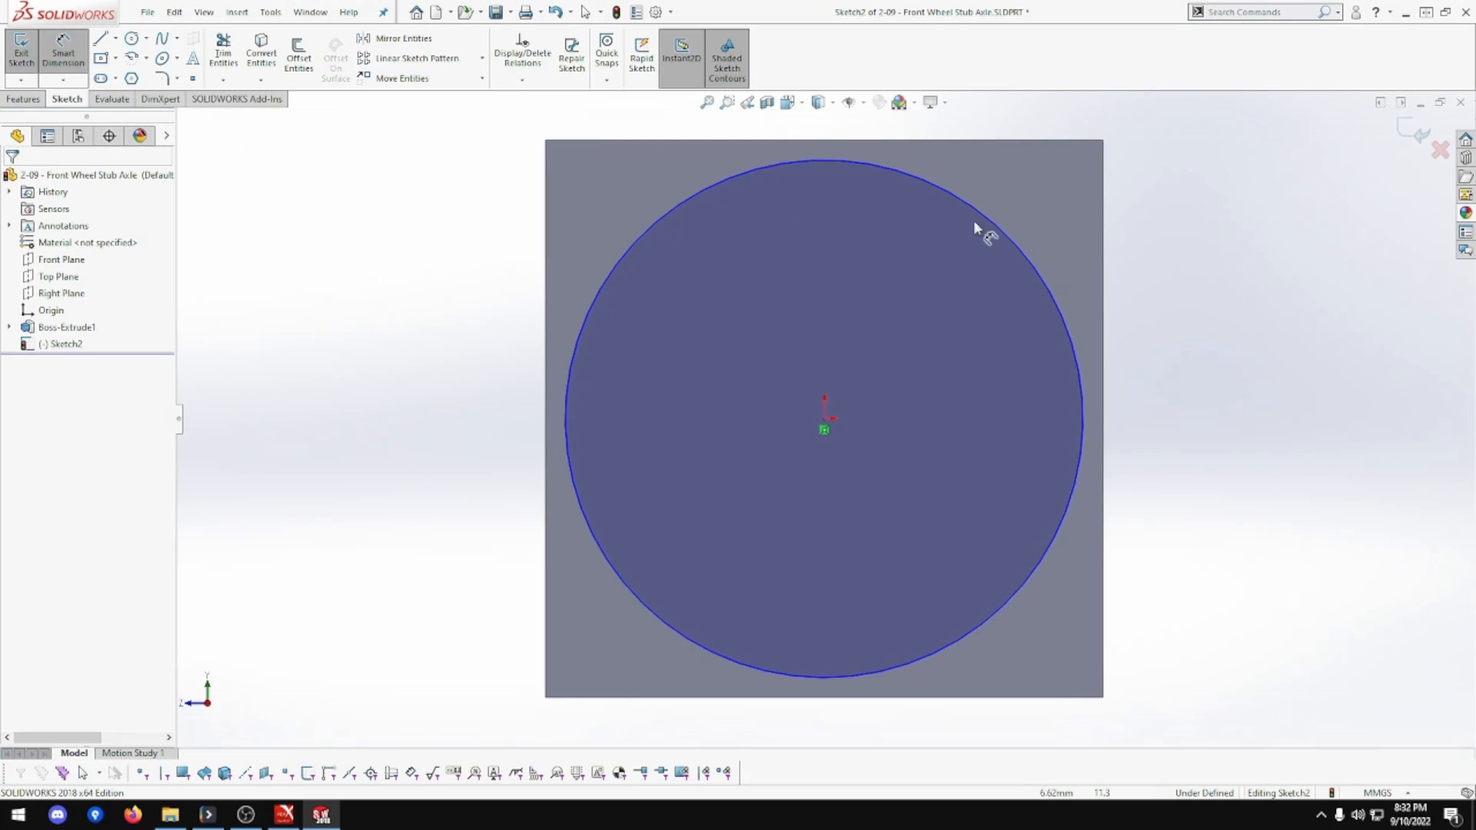
Dimension the circle on the block's end face to a diameter of 38 mm
{"action": "left_click", "coordinate": [1030, 267]}
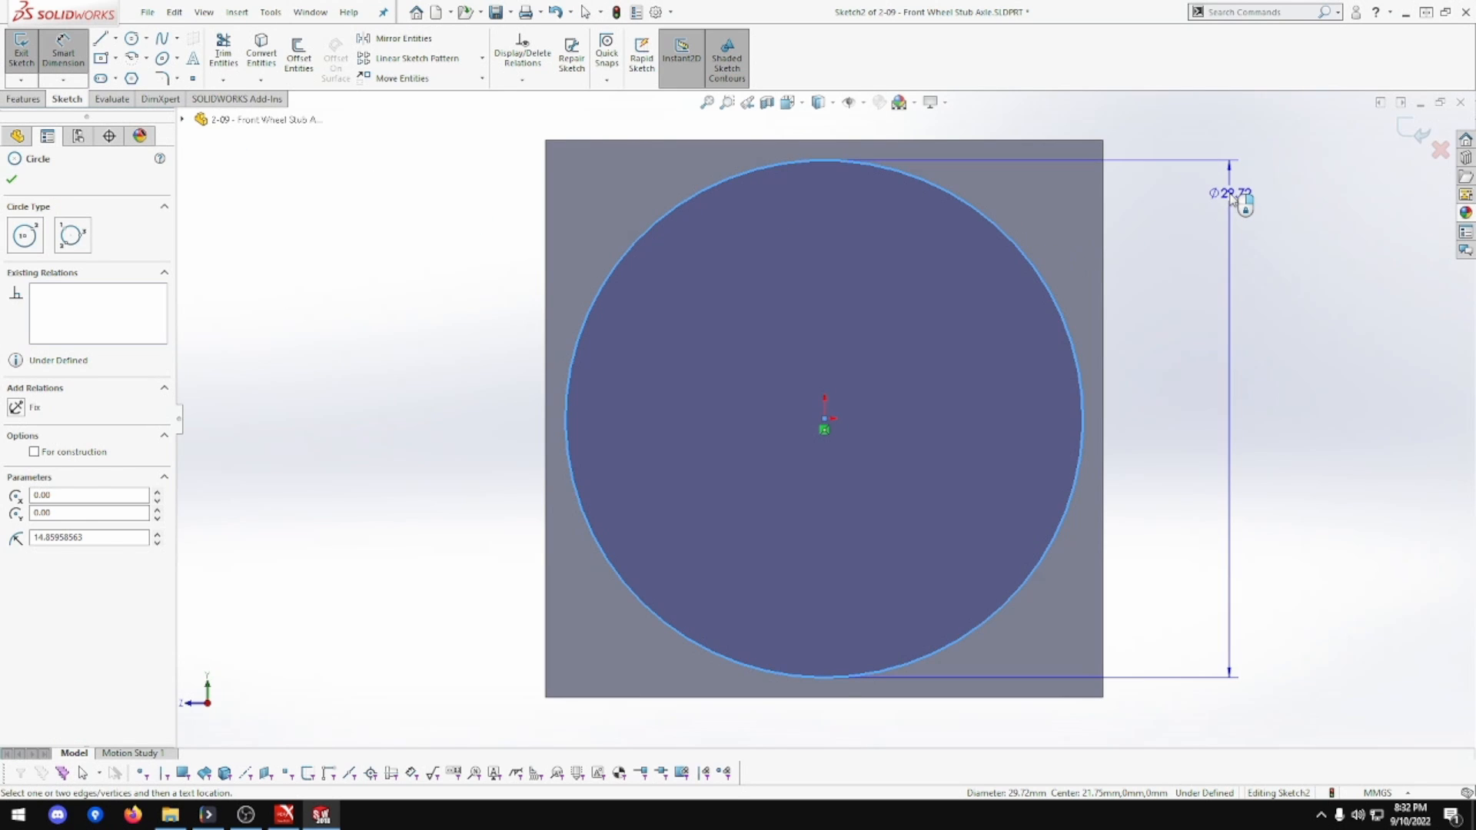
{"action": "left_click", "coordinate": [1230, 204]}
{"action": "type", "text": "38"}
{"action": "key", "text": "Return"}
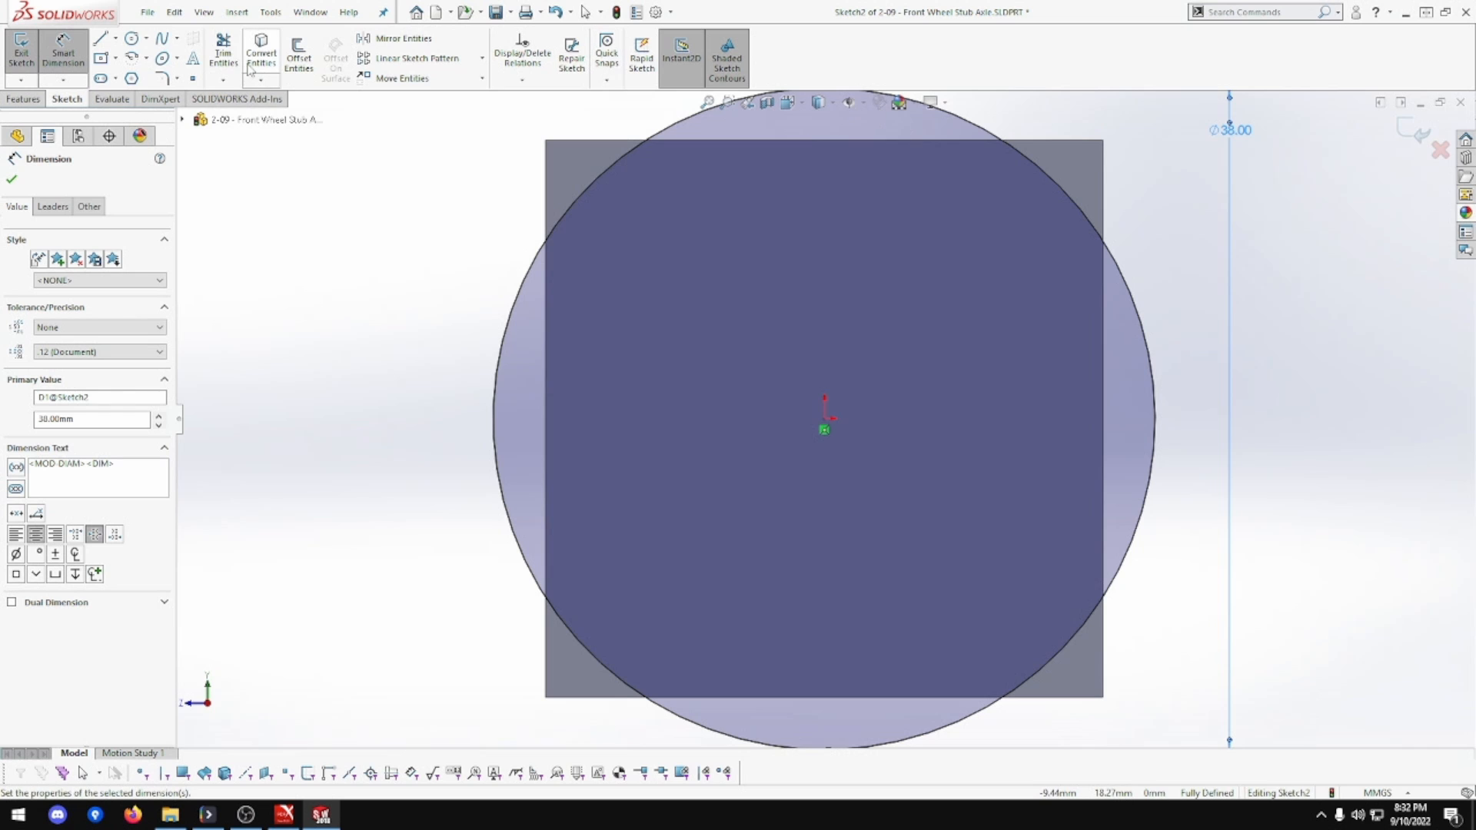
Extrude the 38 mm circle 5 mm blind outward from the block's end face, merged with the block
{"action": "middle_click_drag", "start_coordinate": [312, 227], "coordinate": [422, 244]}
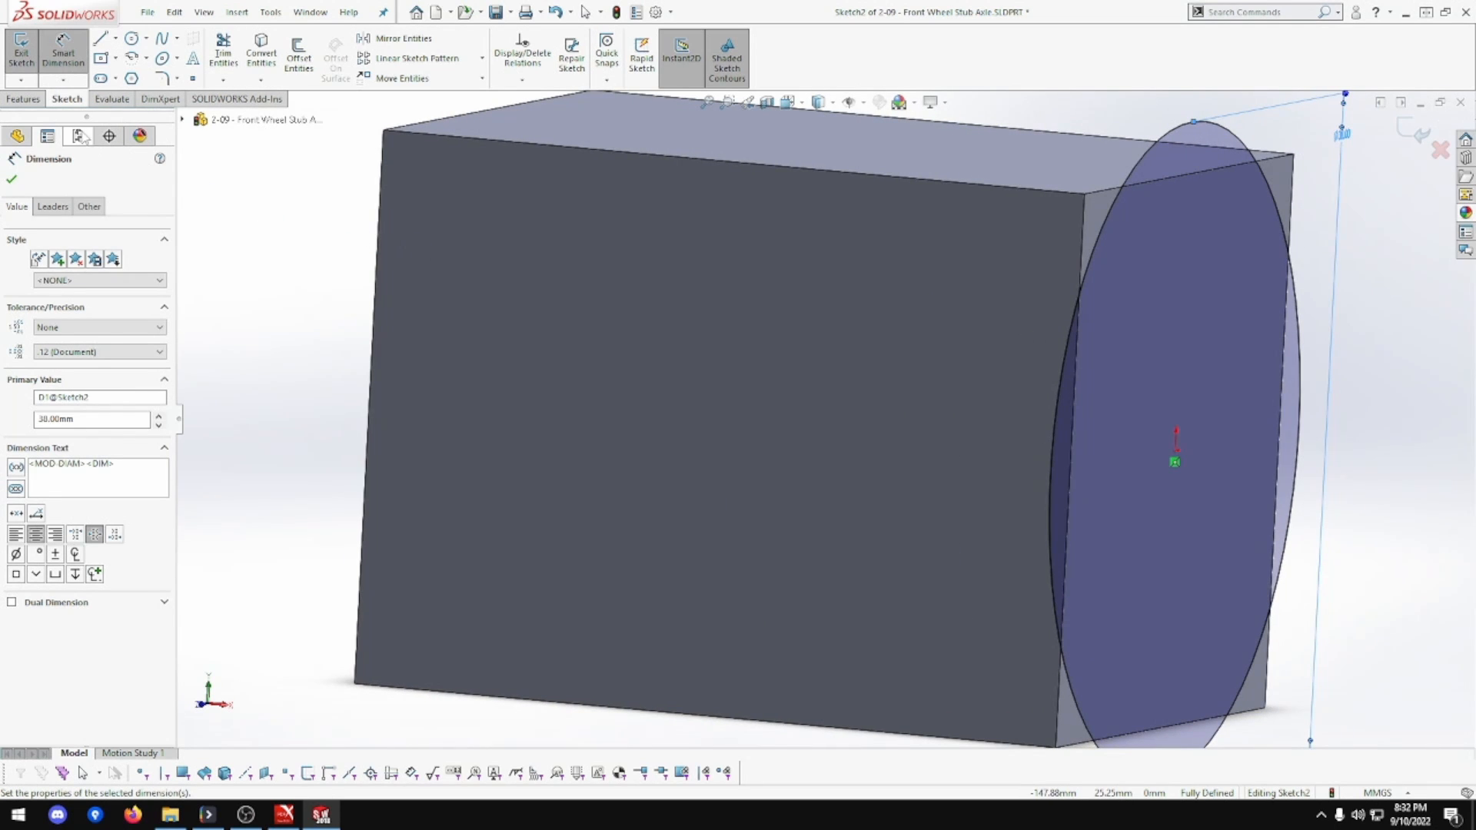
{"action": "left_click", "coordinate": [27, 99]}
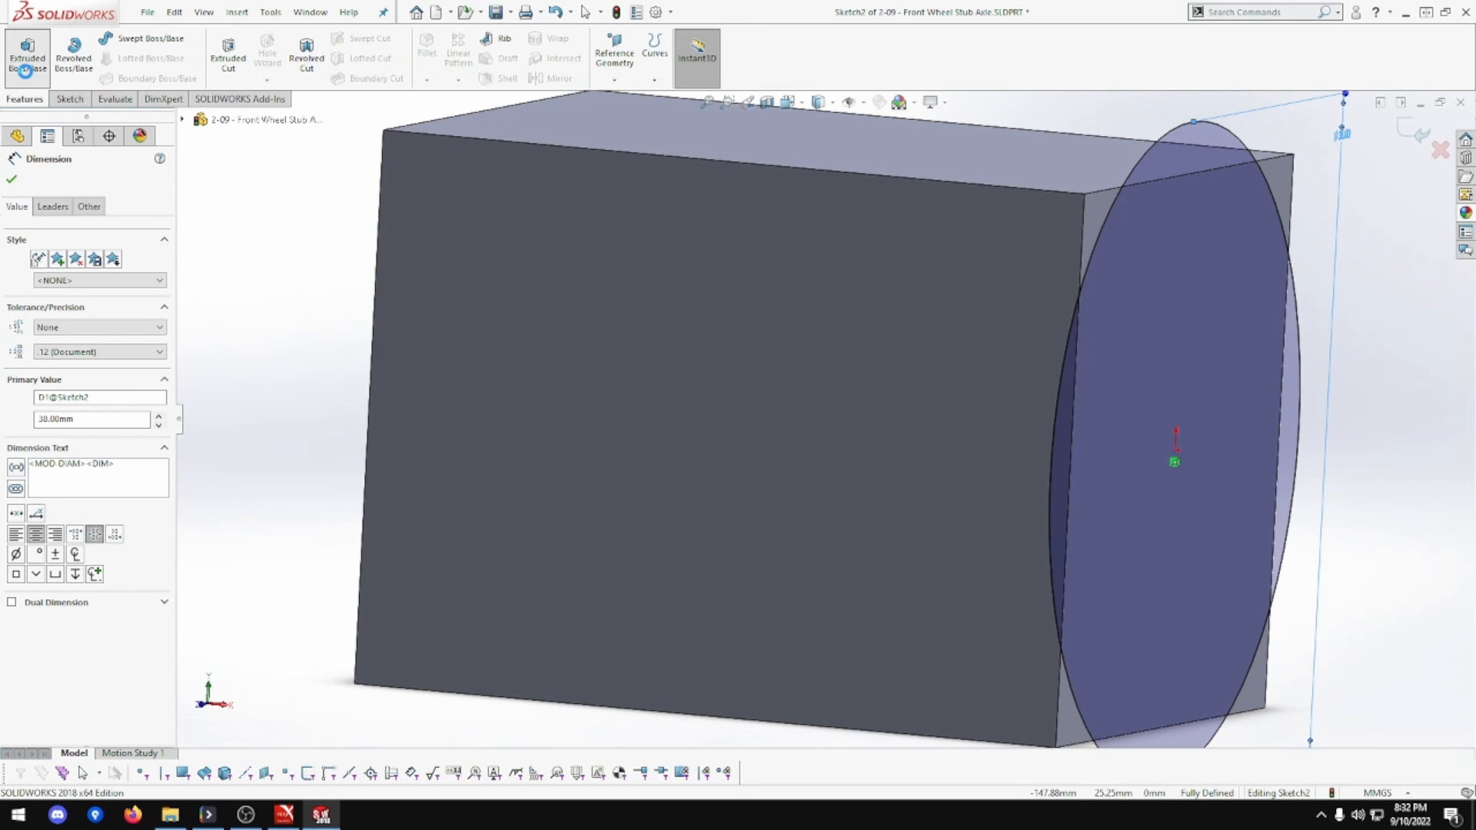
{"action": "left_click", "coordinate": [29, 75]}
{"action": "type", "text": "5"}
{"action": "key", "text": "Tab"}
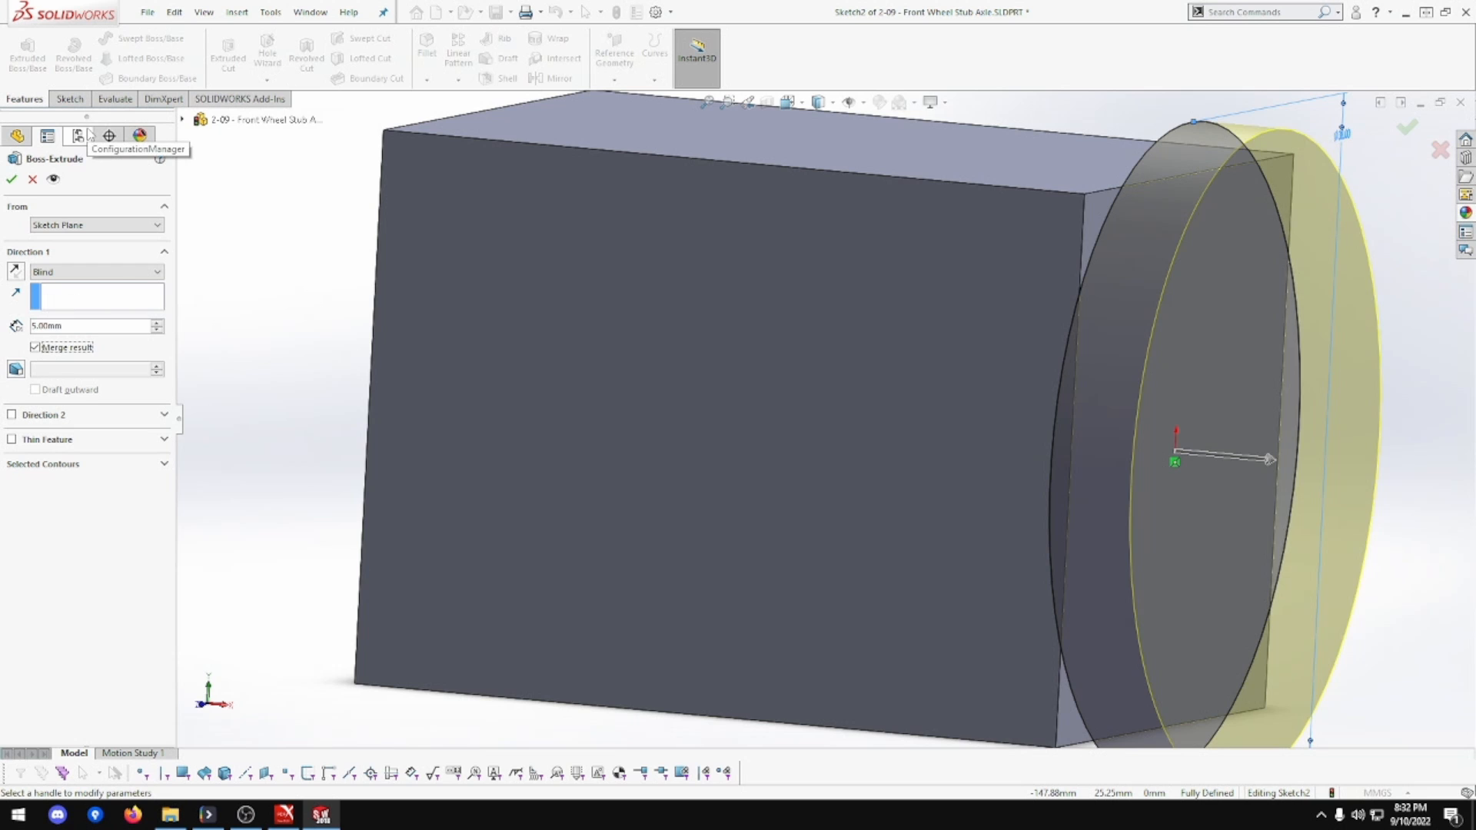
{"action": "left_click", "coordinate": [13, 178]}
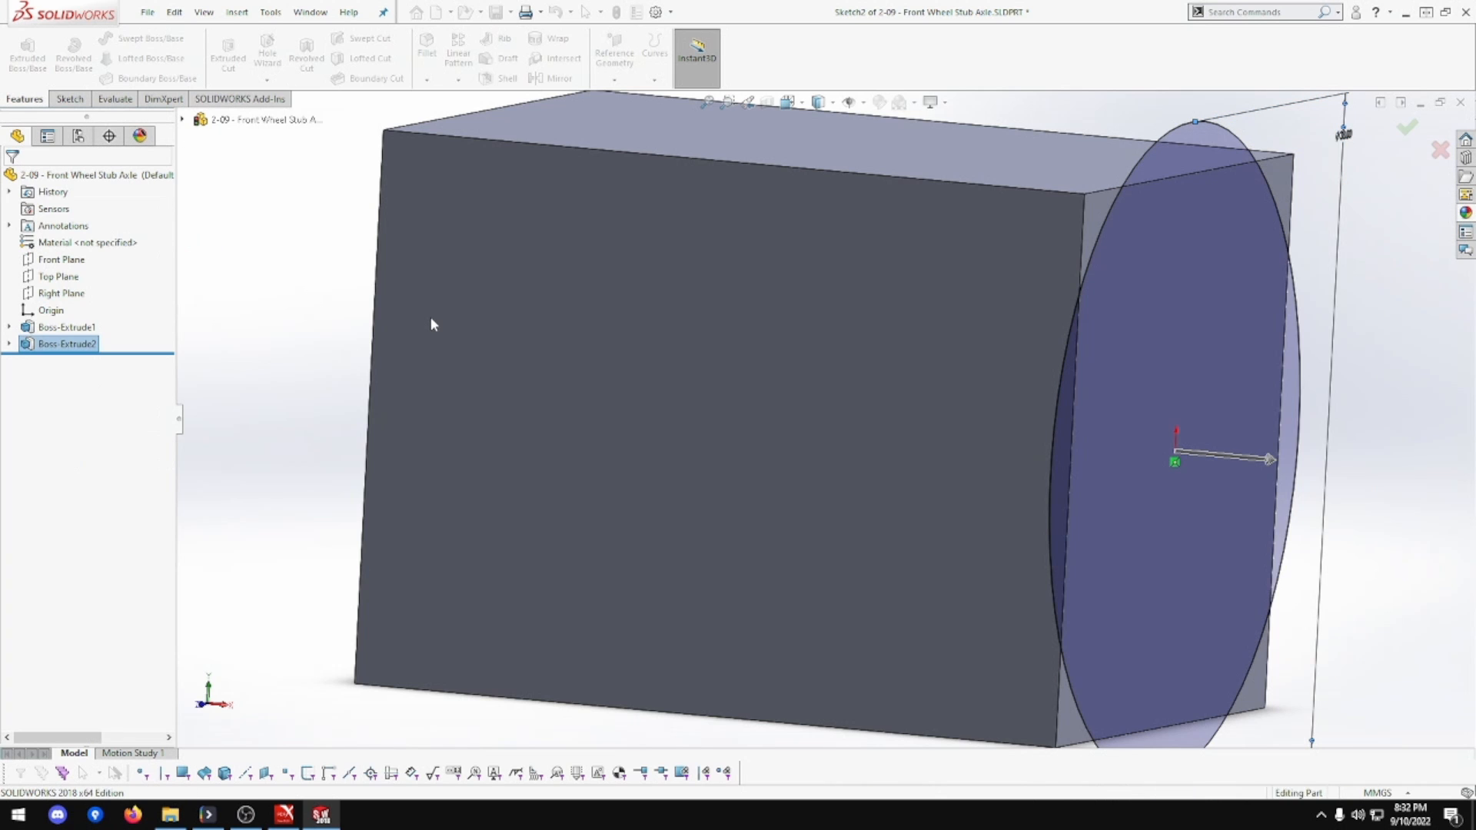
{"action": "key", "text": "f"}
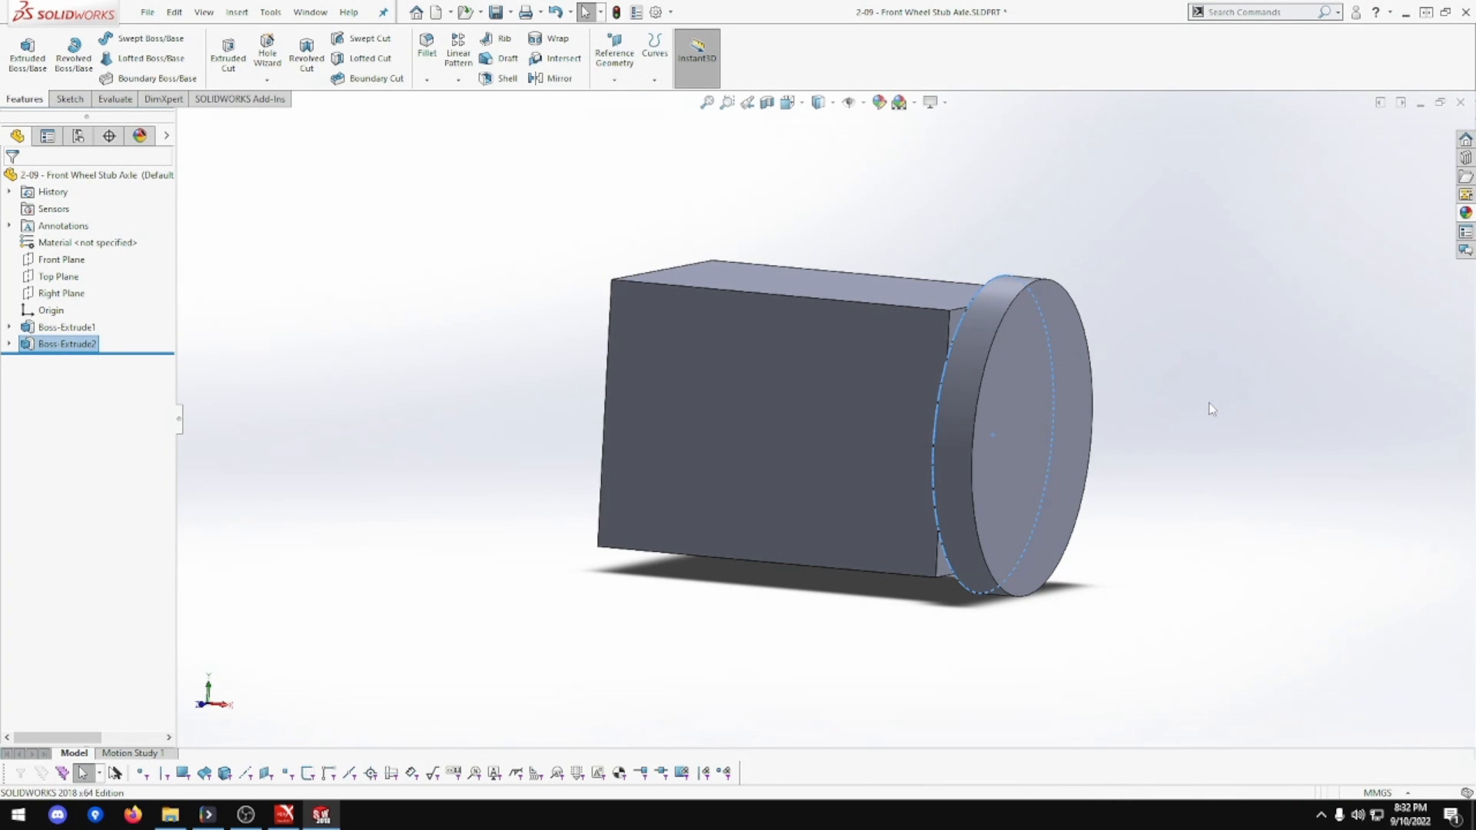
{"action": "left_click", "coordinate": [1249, 397]}
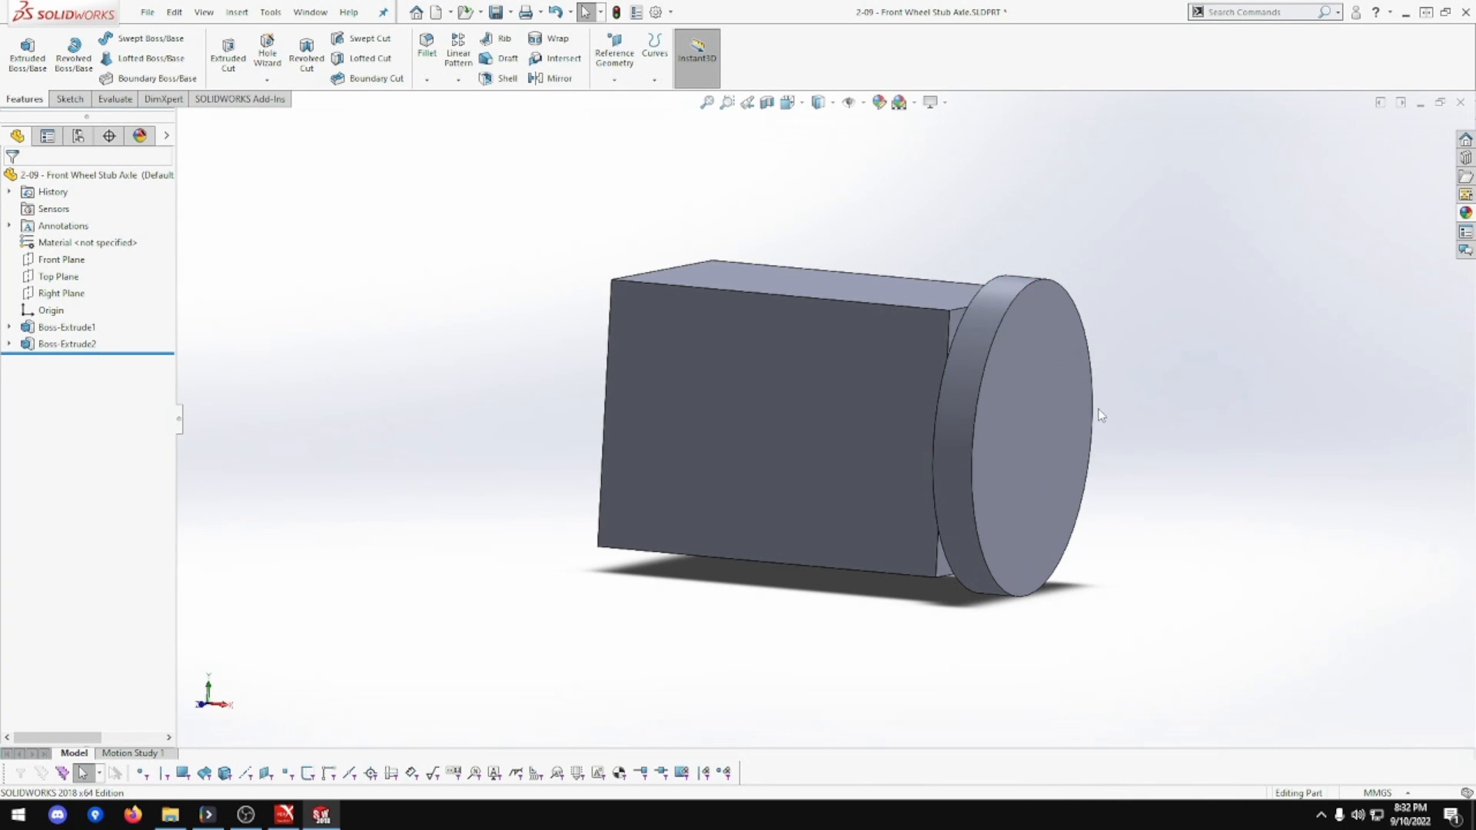
Start a sketch on the disc's outer face and draw a circle about 39 mm in diameter centred on the origin
{"action": "right_click", "coordinate": [1039, 422]}
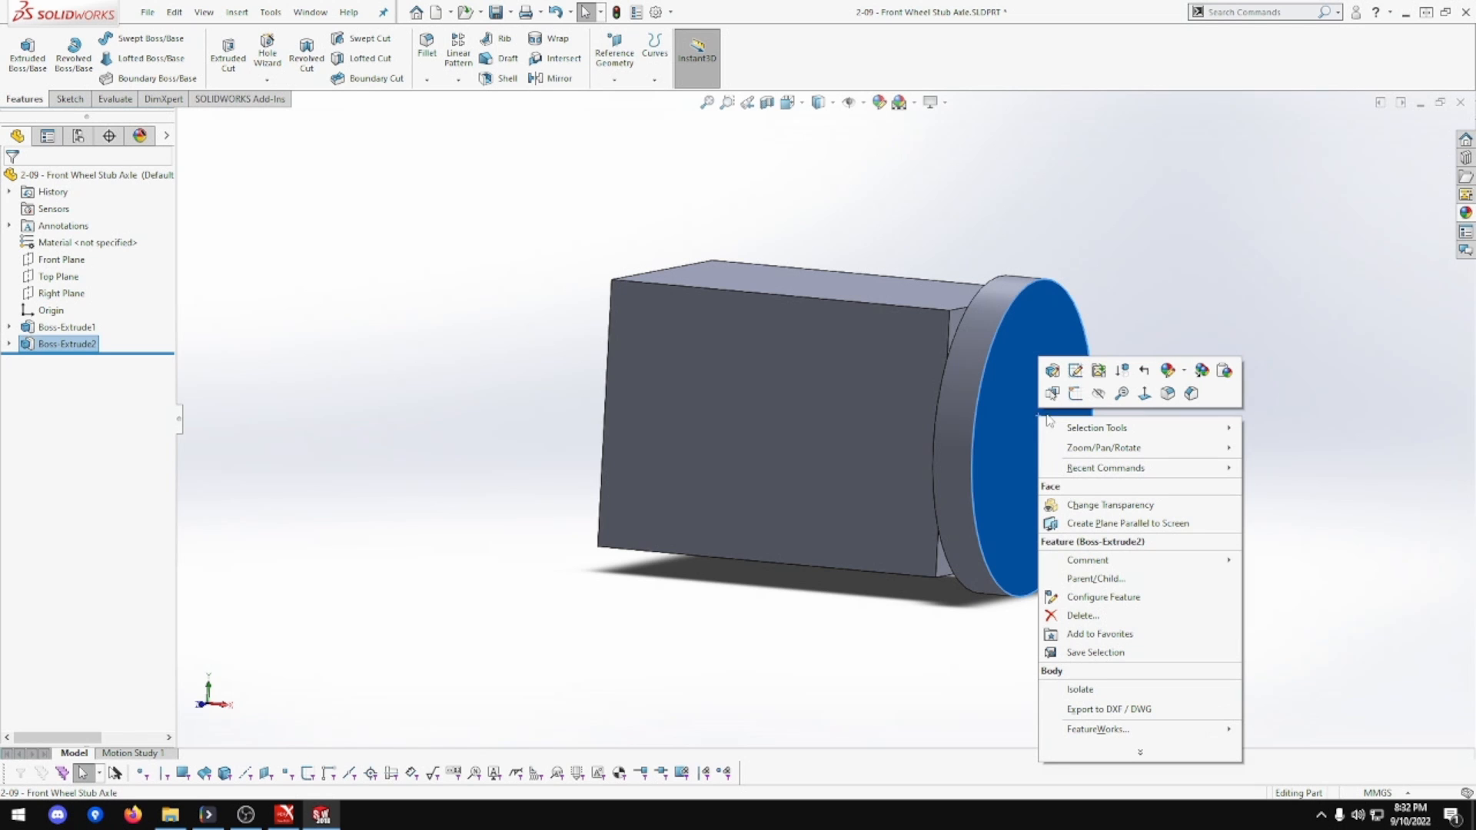
{"action": "left_click", "coordinate": [1143, 395]}
{"action": "right_click", "coordinate": [970, 404]}
{"action": "left_click", "coordinate": [1007, 392]}
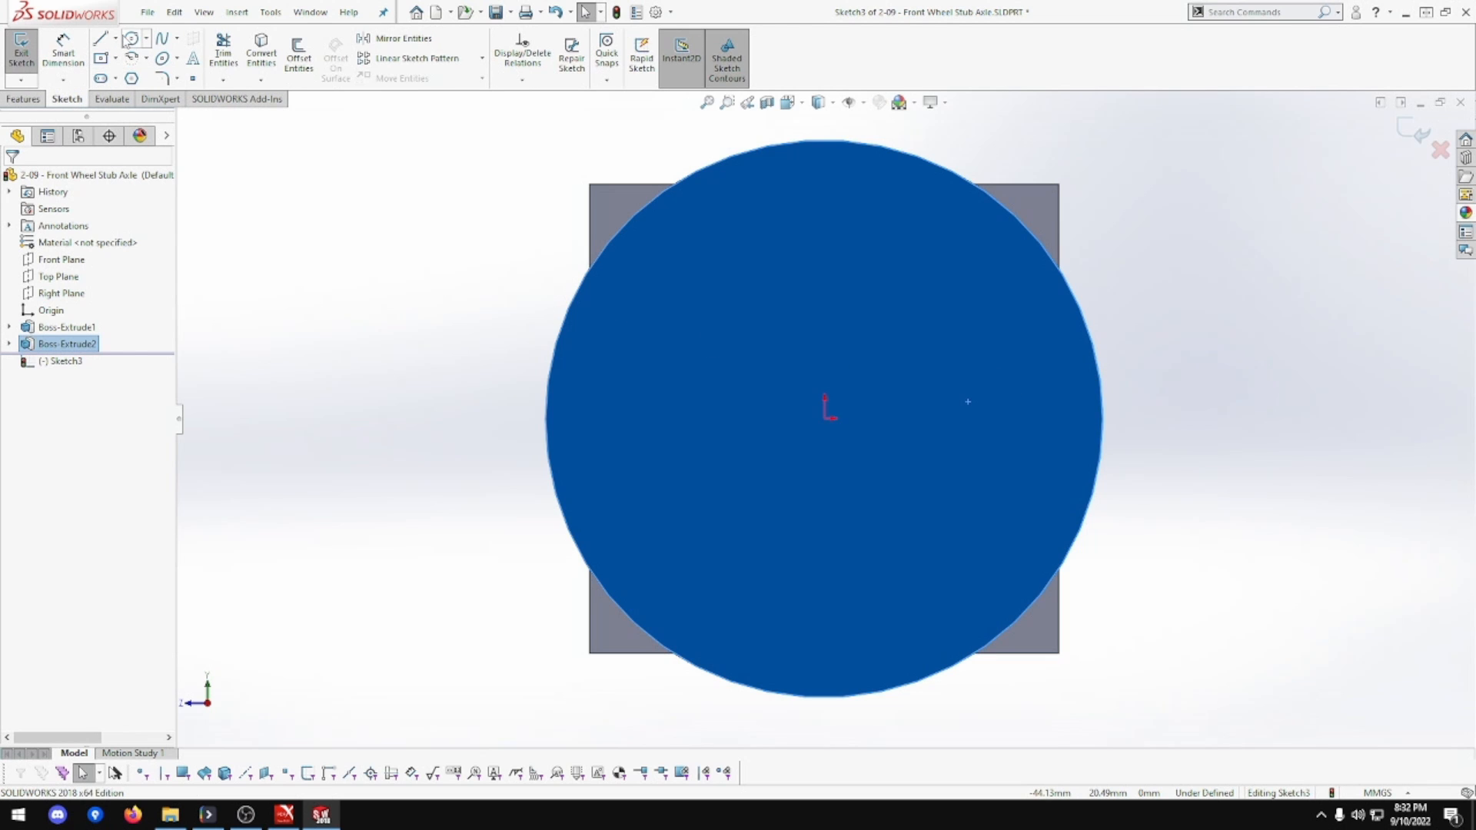
{"action": "left_click", "coordinate": [130, 39]}
{"action": "left_click", "coordinate": [825, 419]}
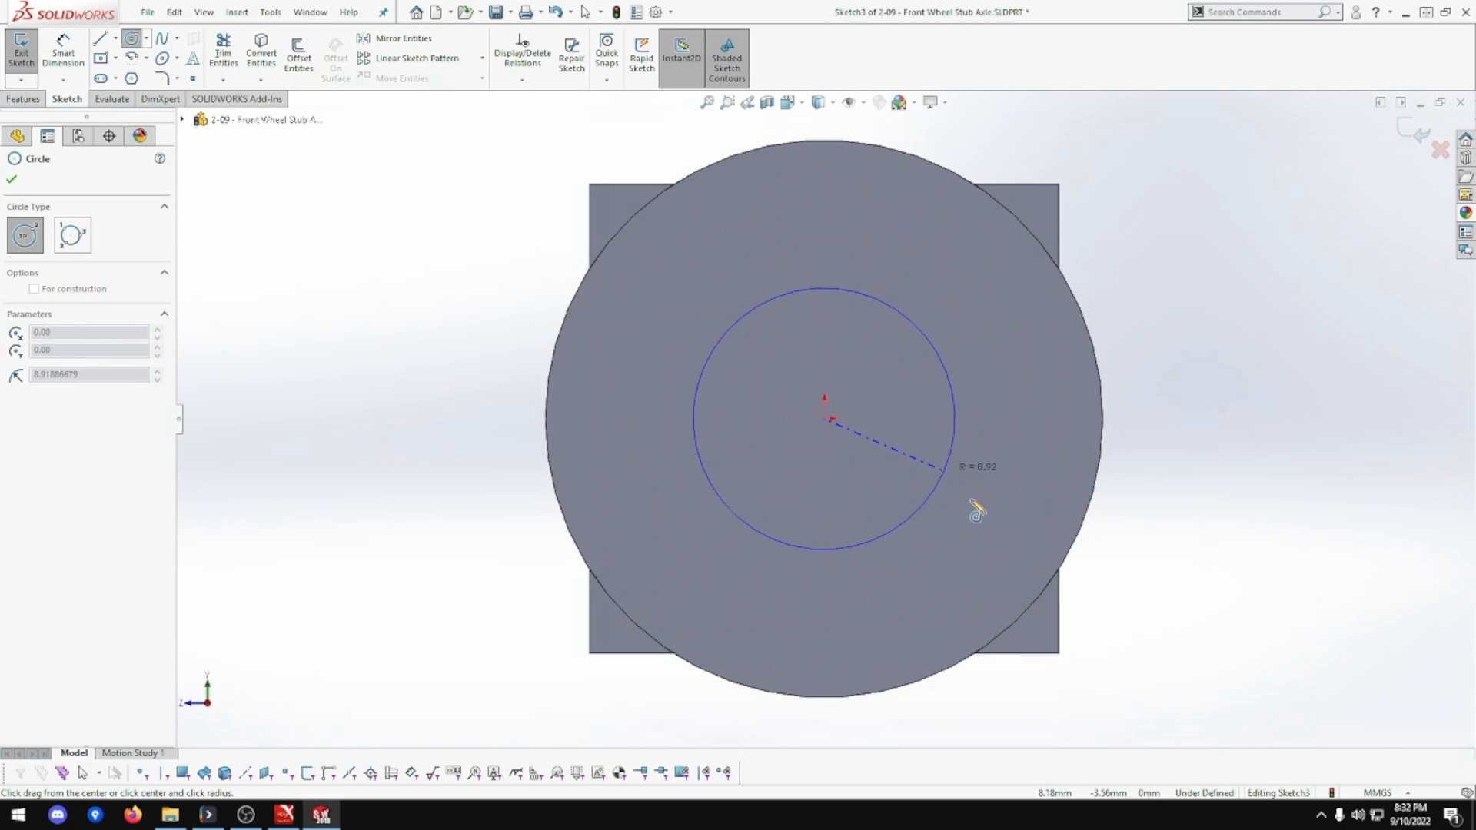
{"action": "left_click", "coordinate": [1080, 561]}
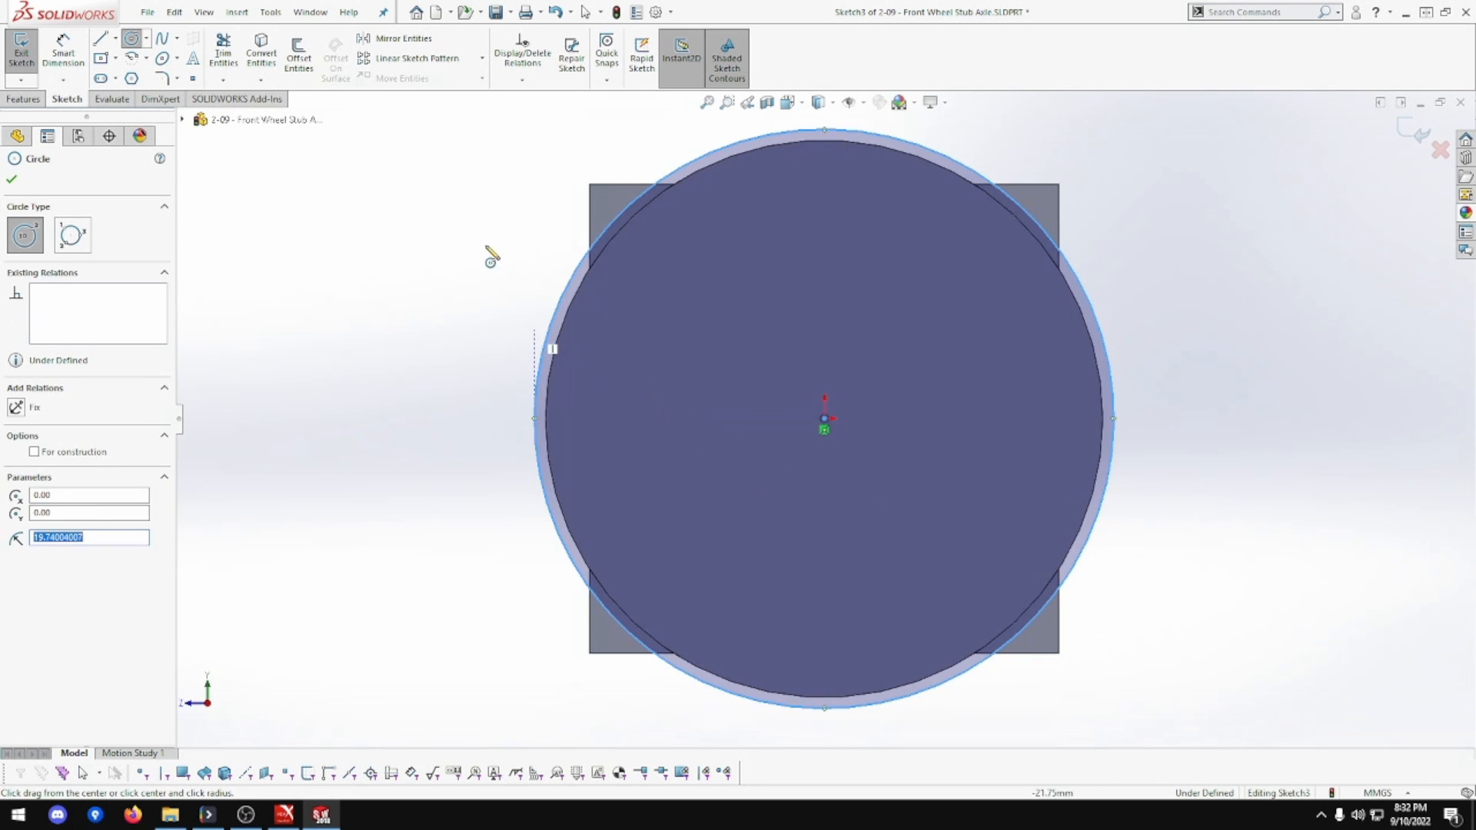
Dimension the circle on the disc's outer face to a diameter of 22 mm
{"action": "left_click", "coordinate": [70, 68]}
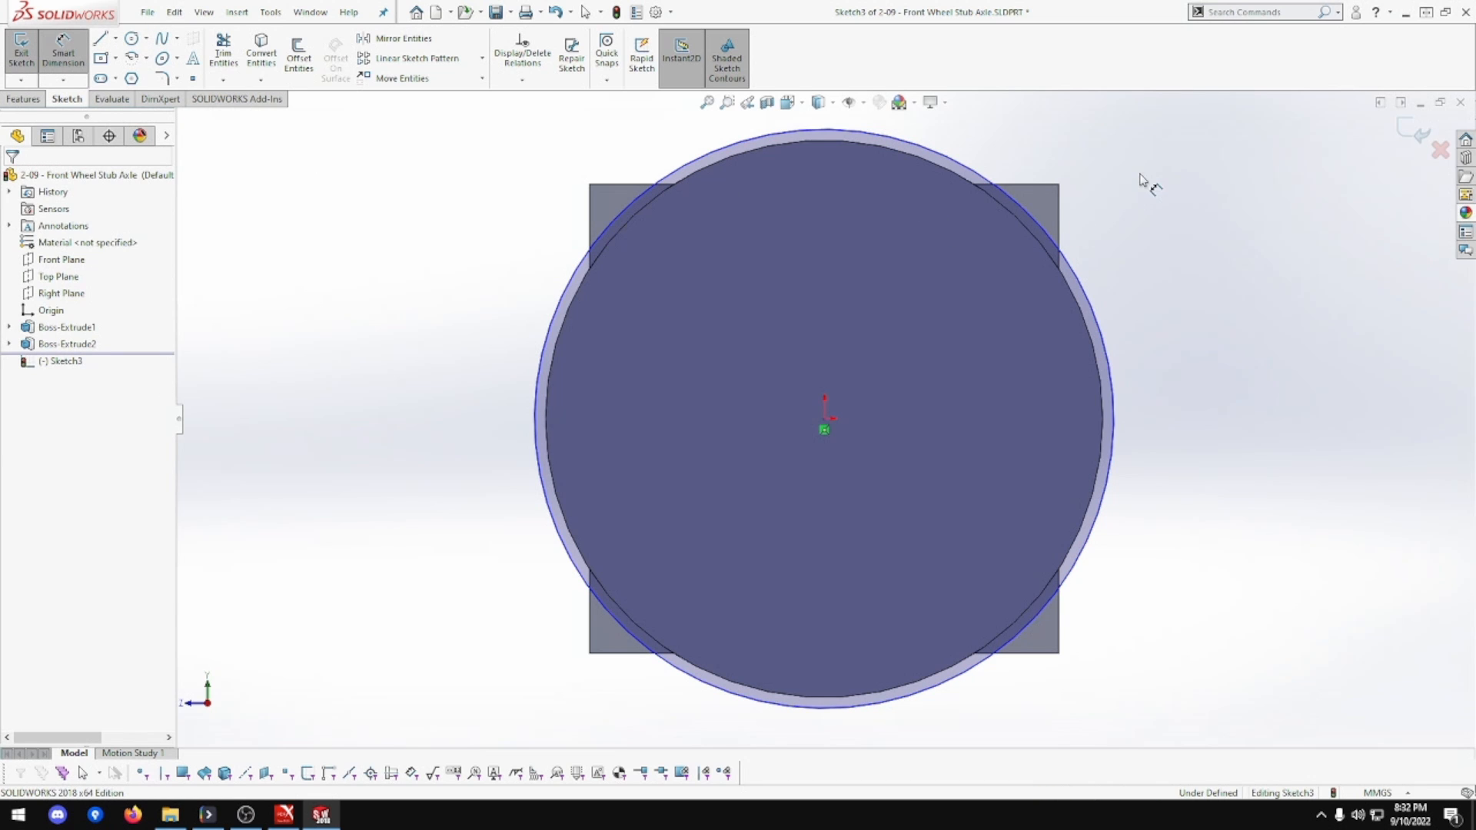
{"action": "left_click", "coordinate": [1052, 240]}
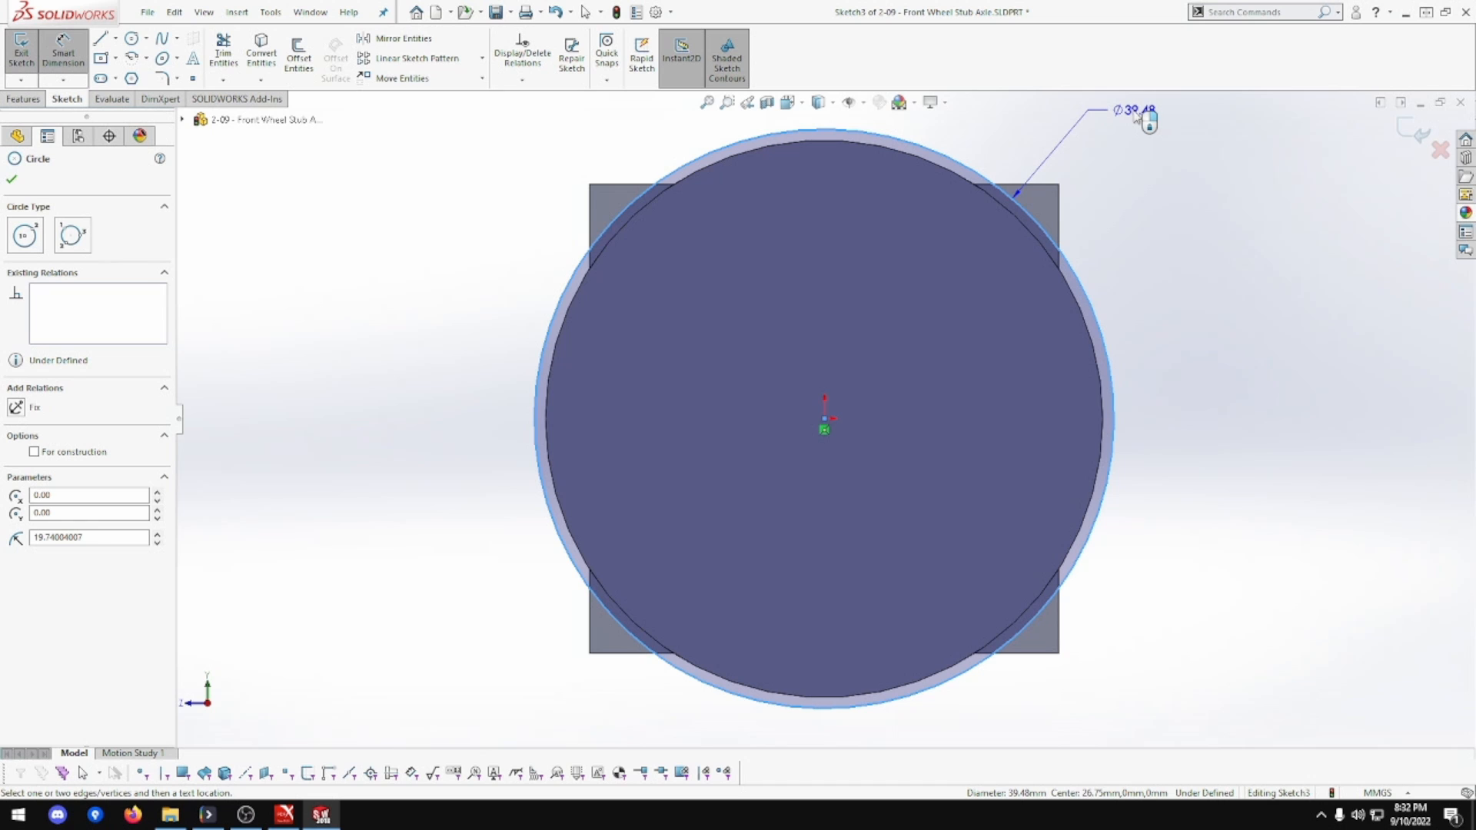
{"action": "left_click", "coordinate": [1136, 115]}
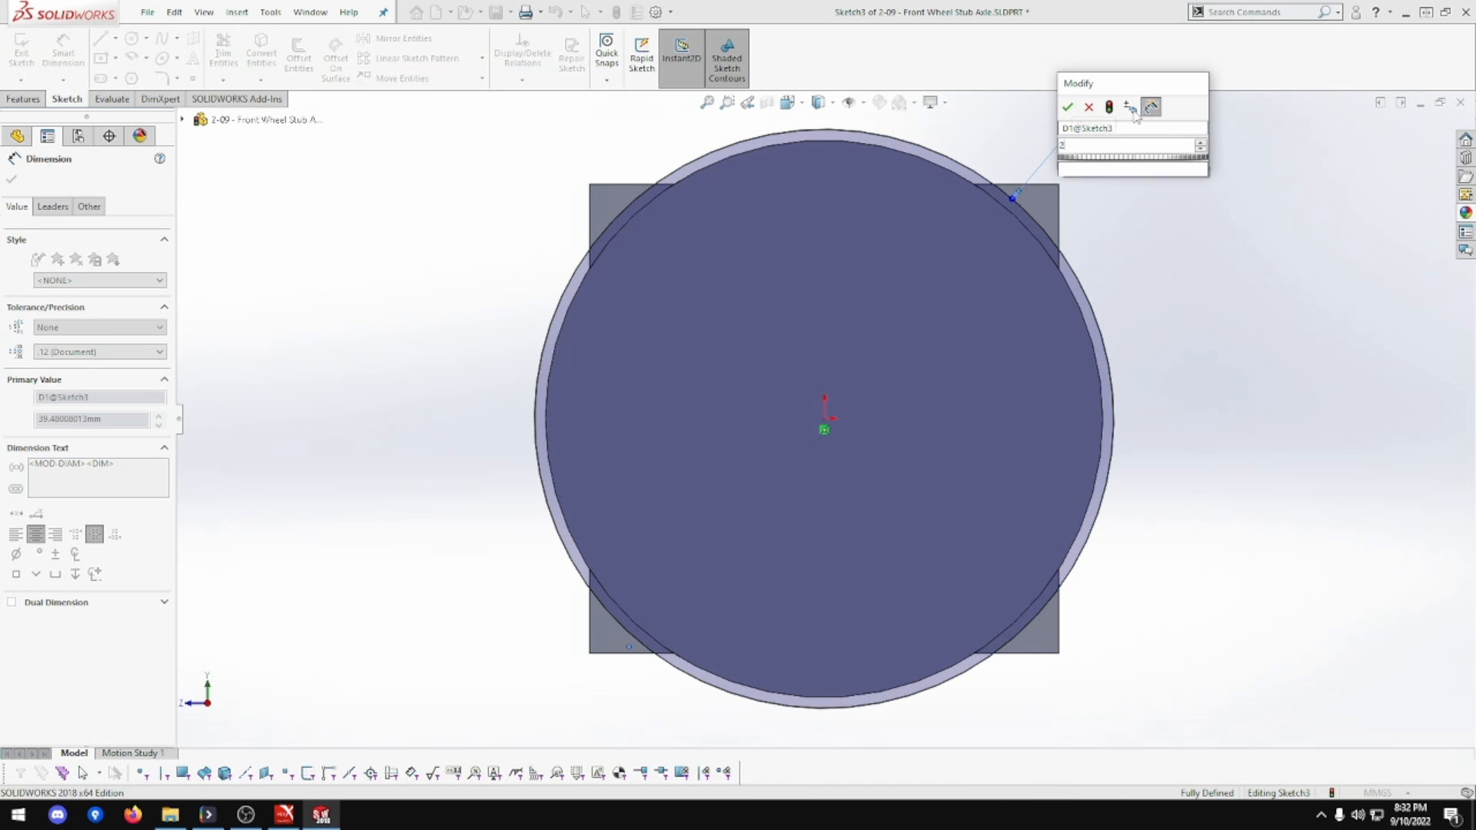
{"action": "key", "text": "Return"}
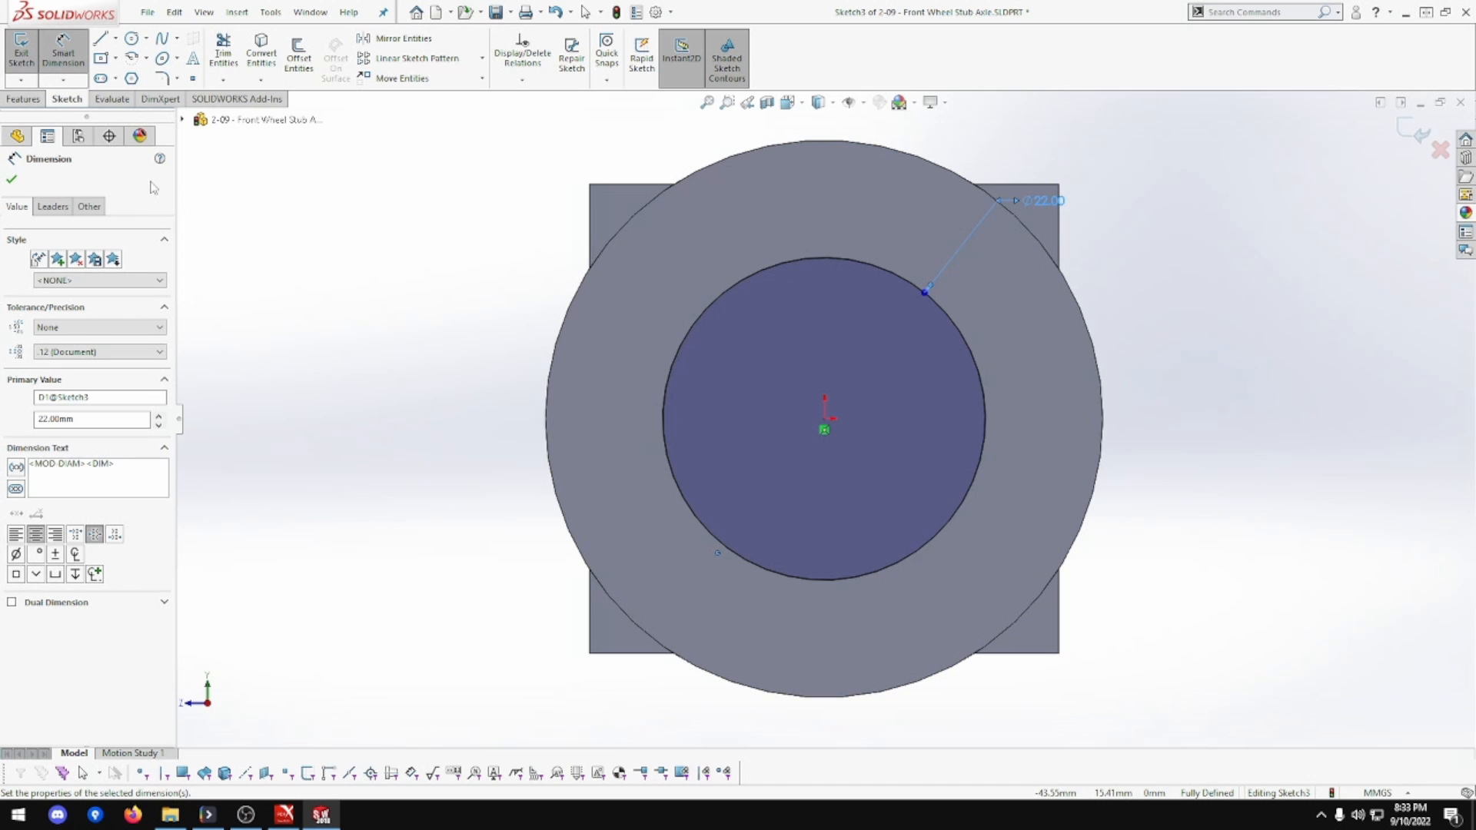
Extrude the 22 mm circle 65 mm blind outward from the disc's face, merged with the body
{"action": "left_click", "coordinate": [23, 98]}
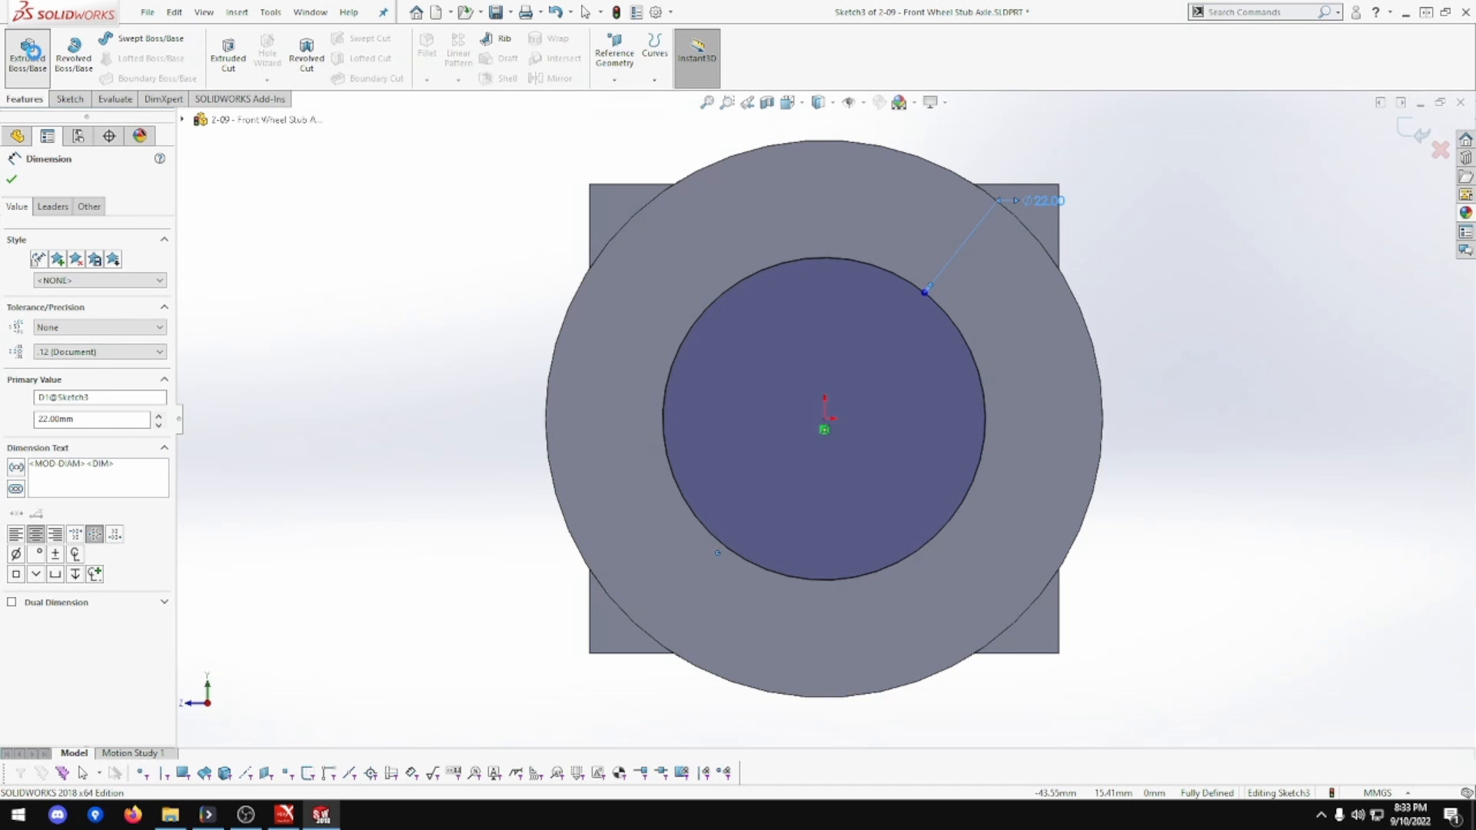
{"action": "left_click", "coordinate": [29, 51]}
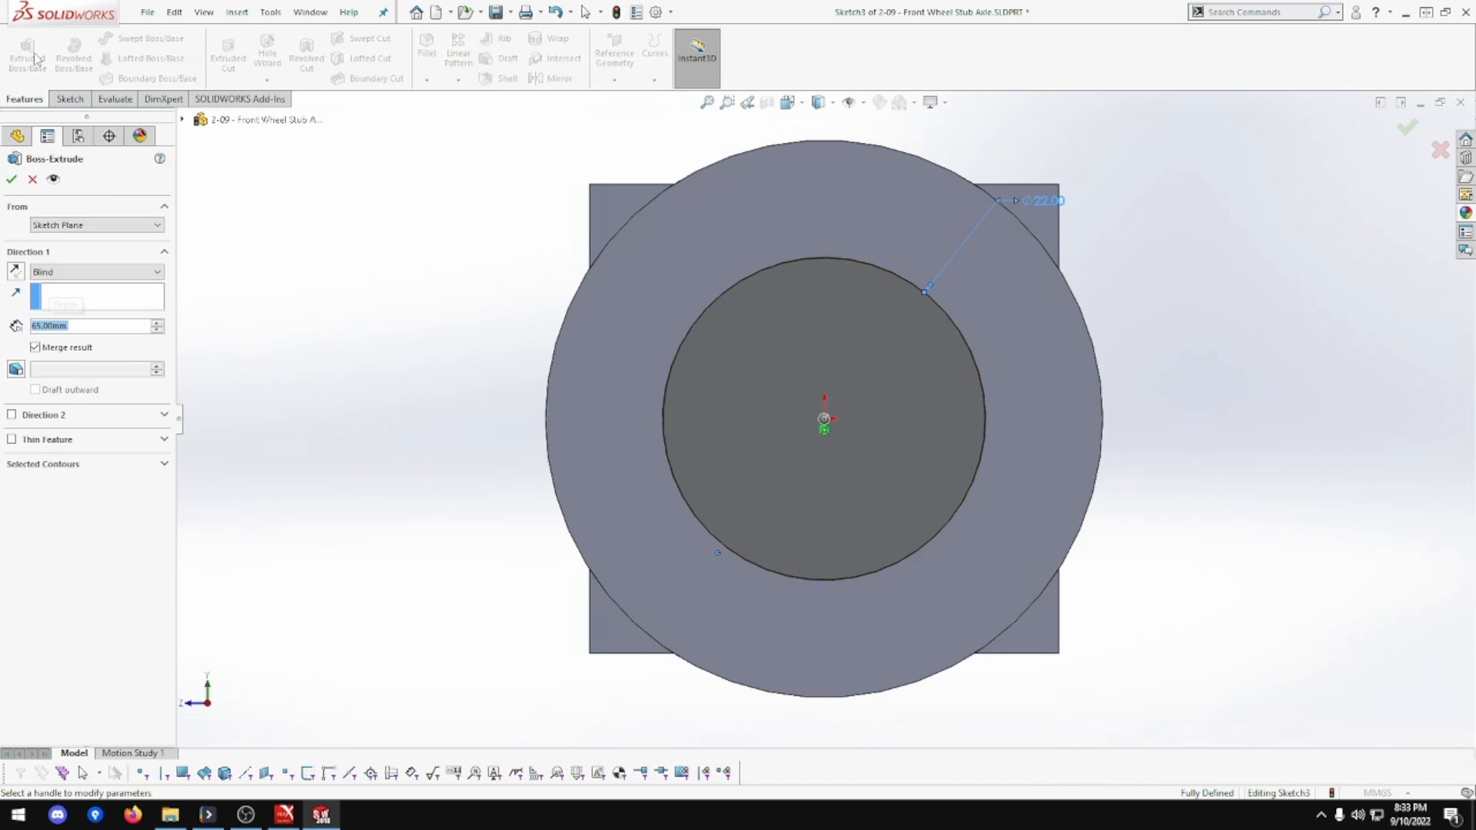
{"action": "left_click", "coordinate": [11, 182]}
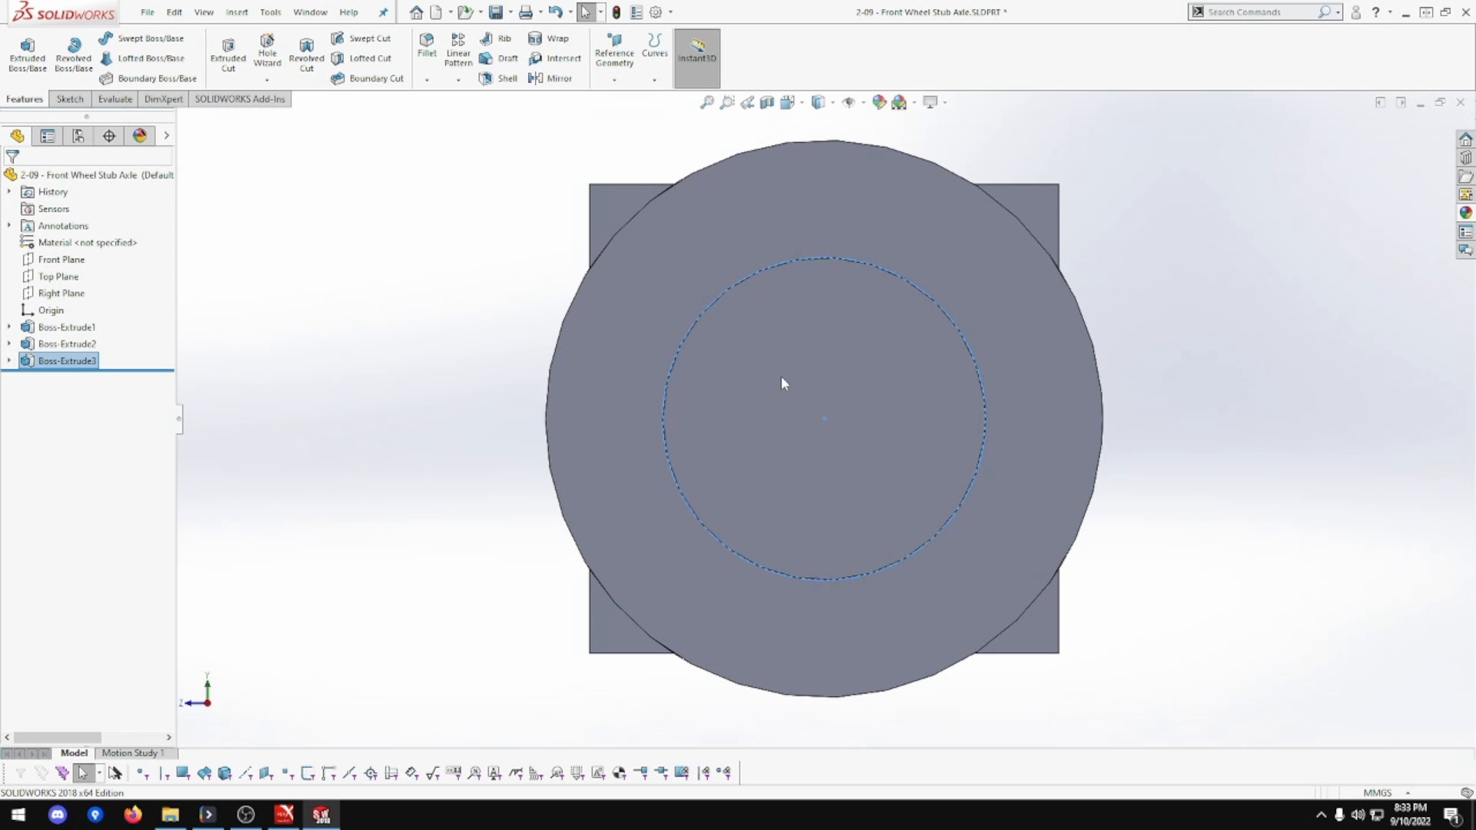
Start a sketch on the 22 mm shaft's end face and draw a circle about 52 mm in diameter centred on the origin
{"action": "right_click", "coordinate": [781, 376]}
{"action": "left_click", "coordinate": [816, 357]}
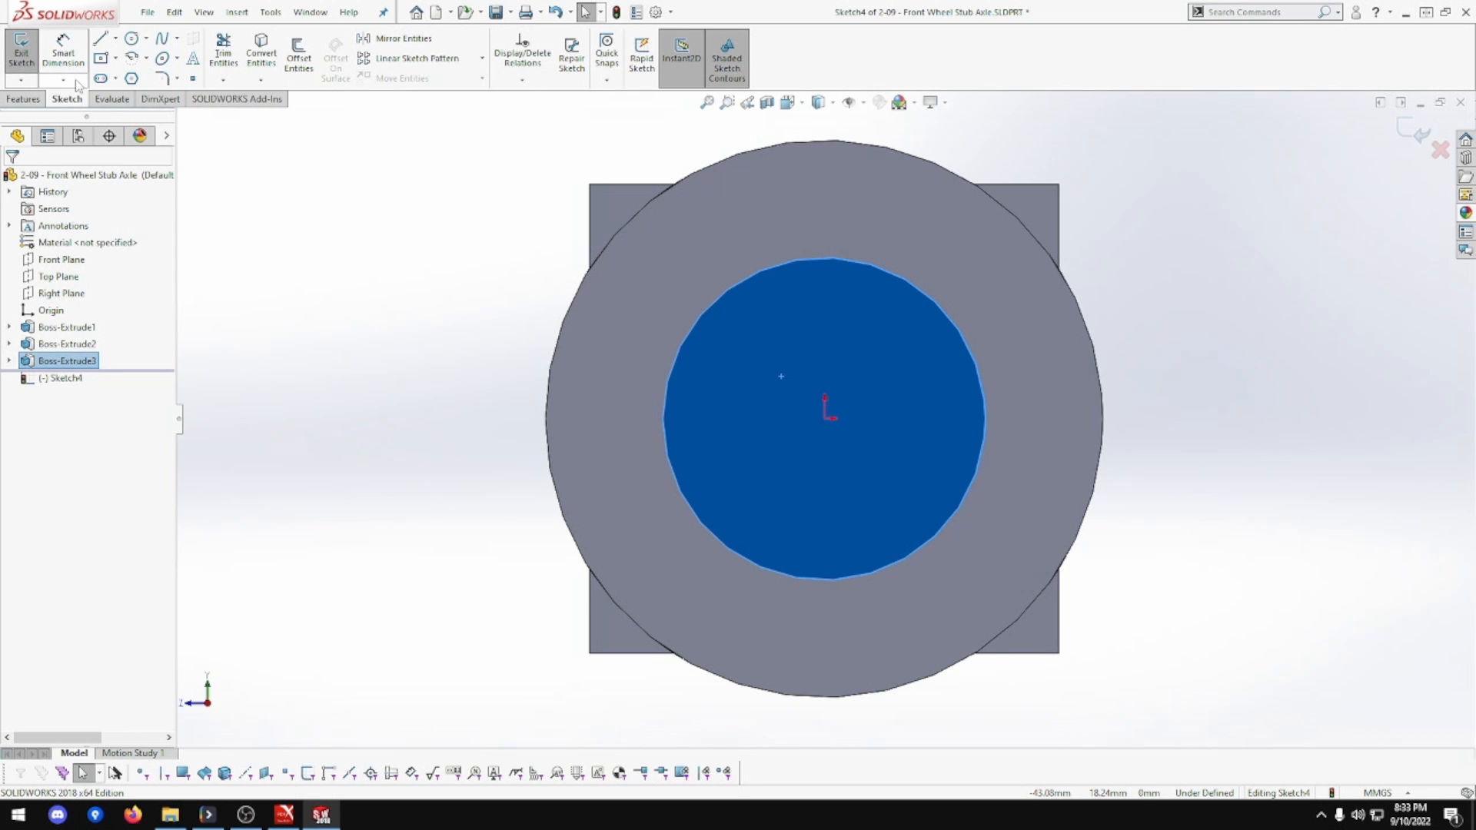
{"action": "left_click", "coordinate": [131, 39]}
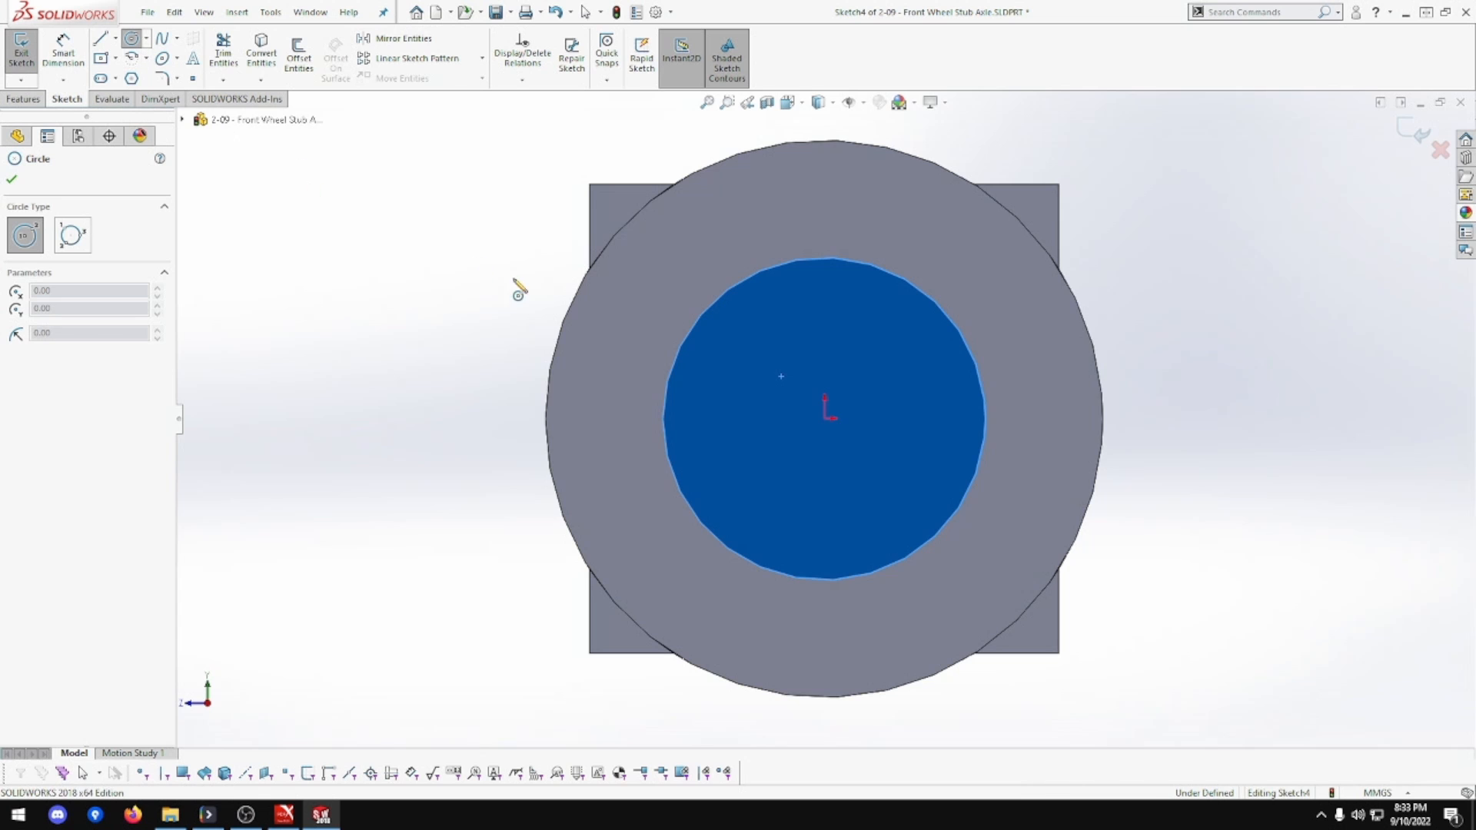
{"action": "left_click", "coordinate": [830, 417]}
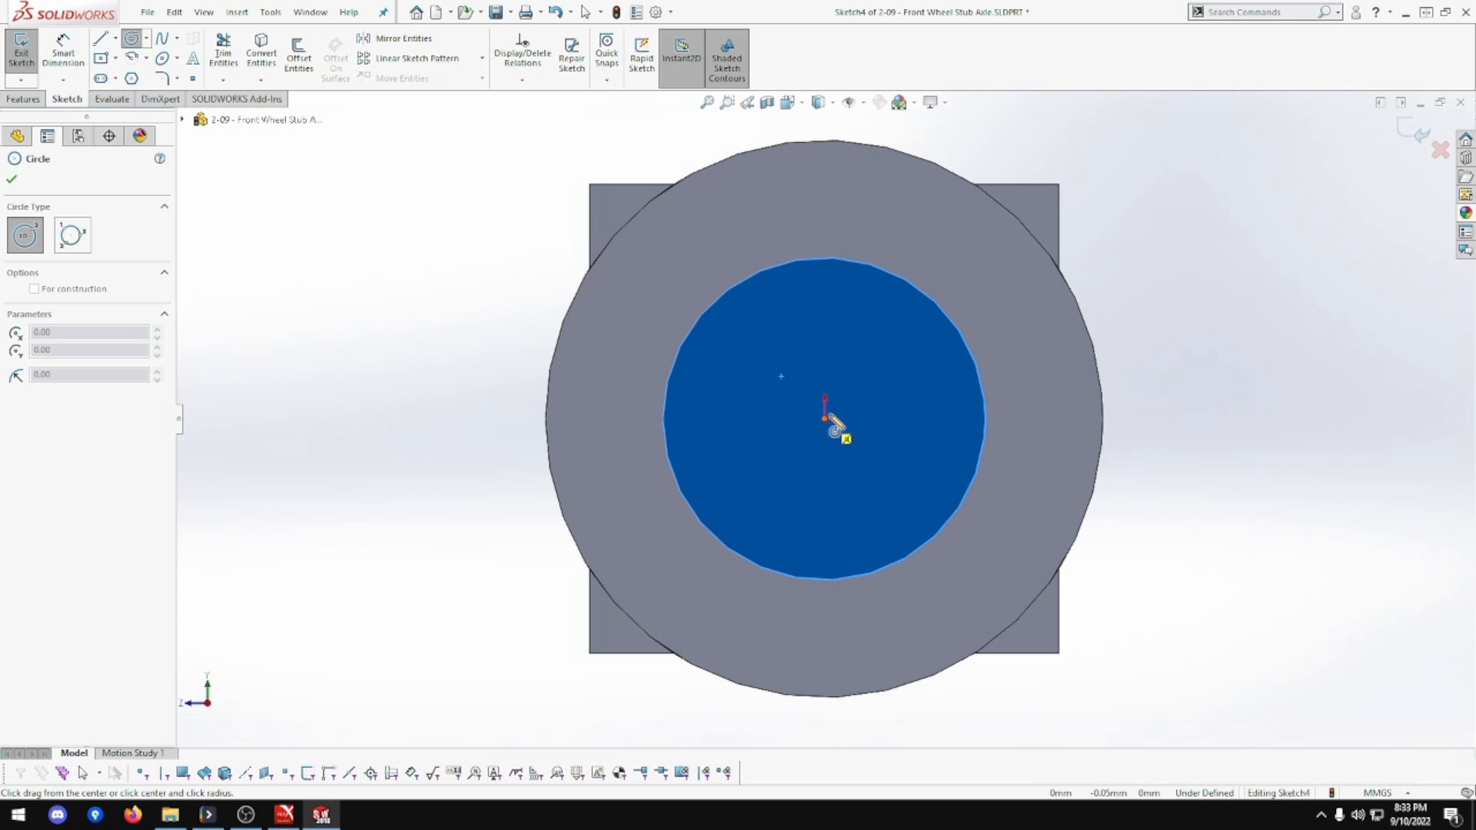
{"action": "left_click", "coordinate": [1182, 293]}
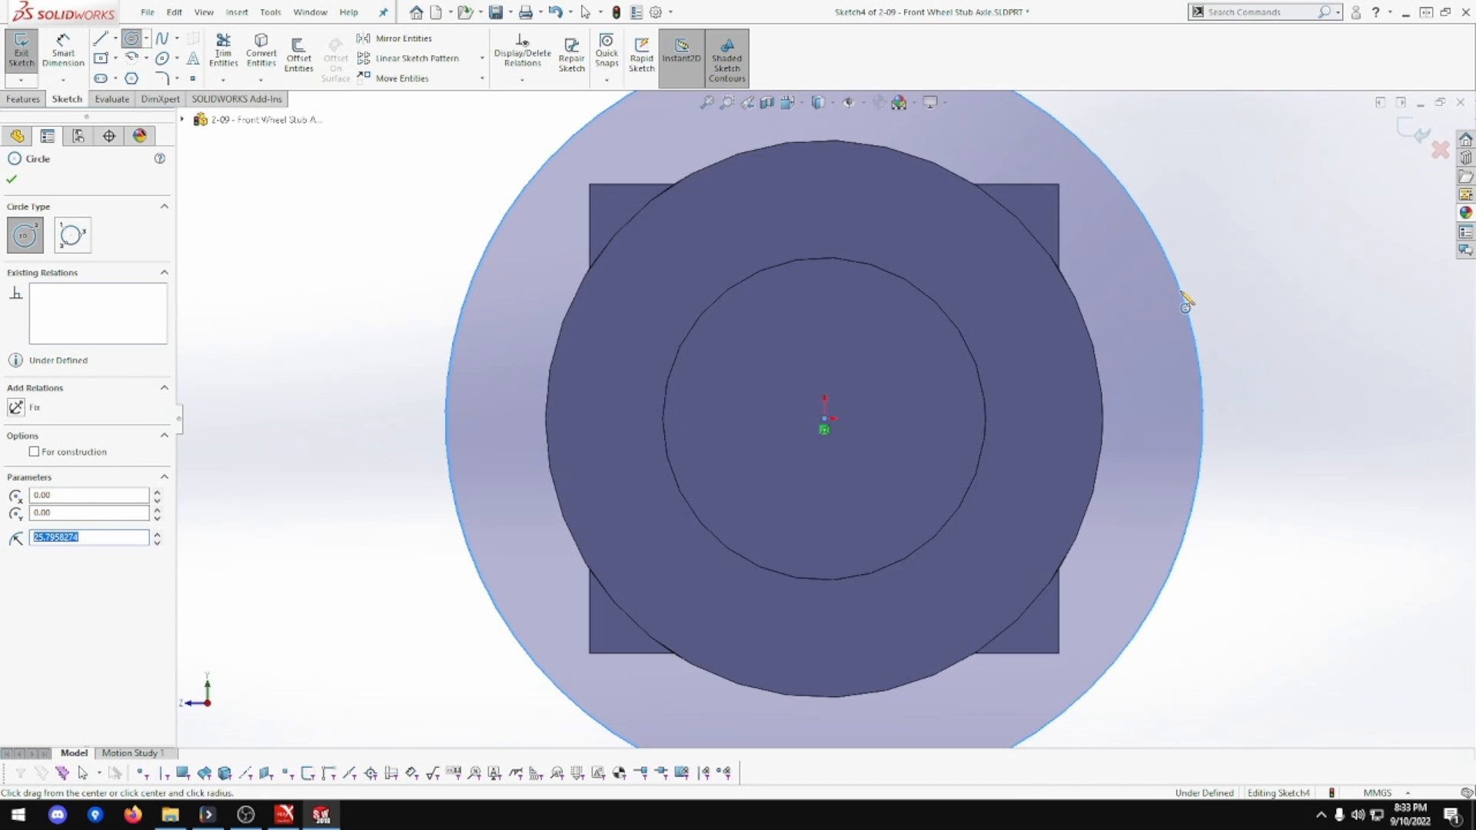
Dimension the circle on the shaft's end face to a diameter of 12 mm
{"action": "left_click", "coordinate": [64, 52]}
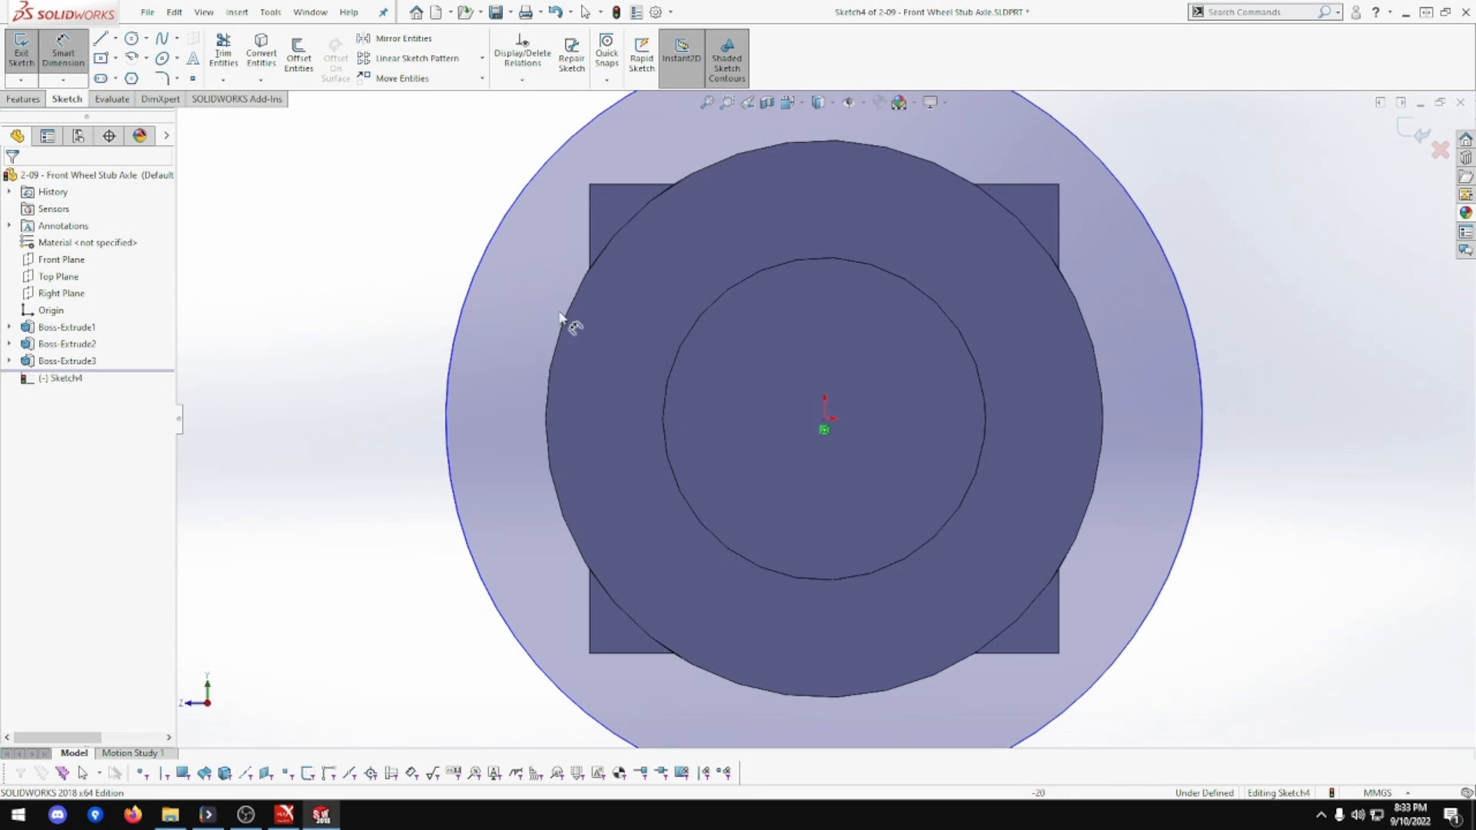
{"action": "left_click", "coordinate": [474, 286]}
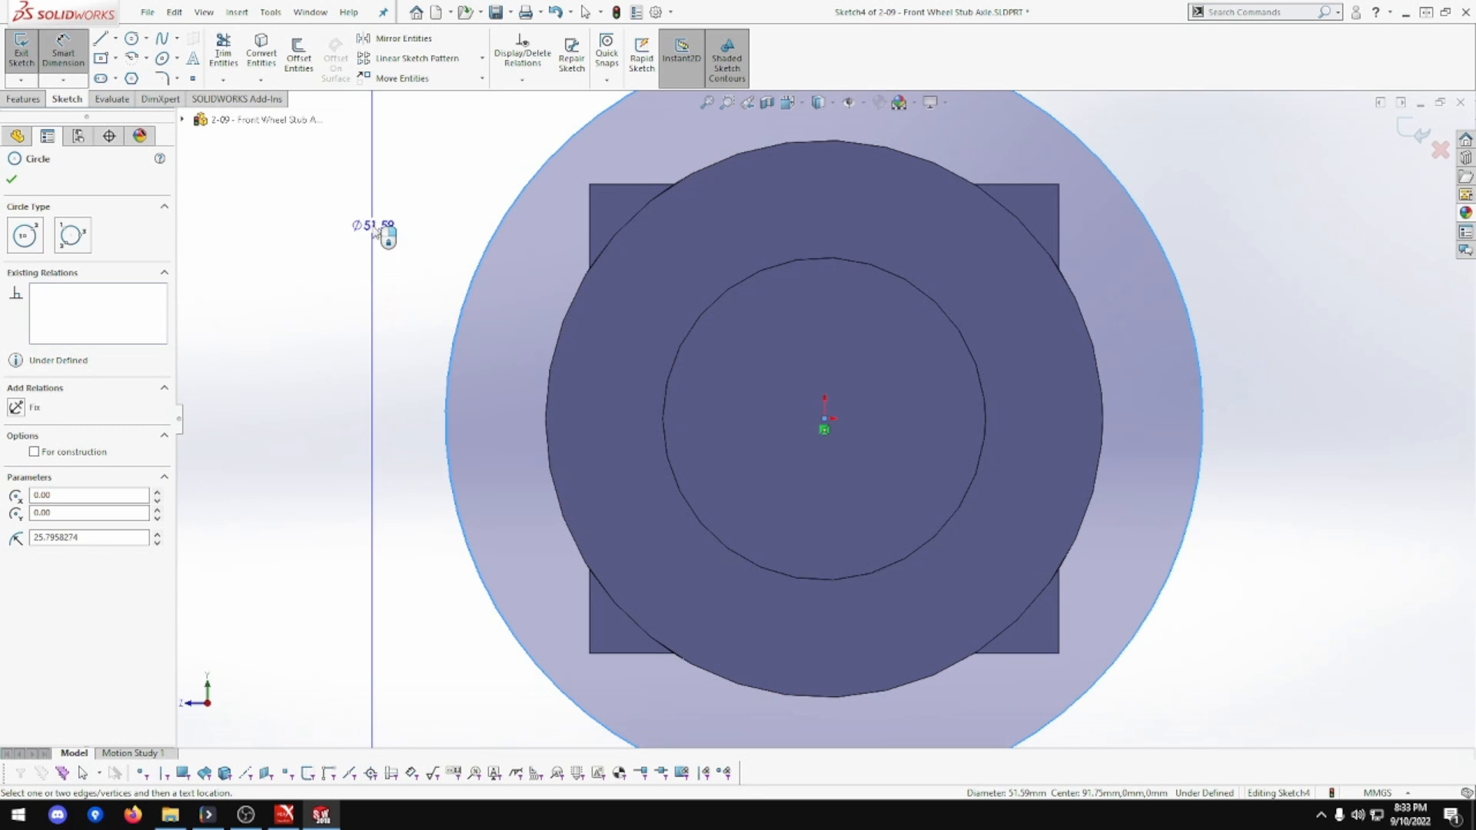
{"action": "left_click", "coordinate": [373, 229]}
{"action": "type", "text": "12"}
{"action": "key", "text": "Return"}
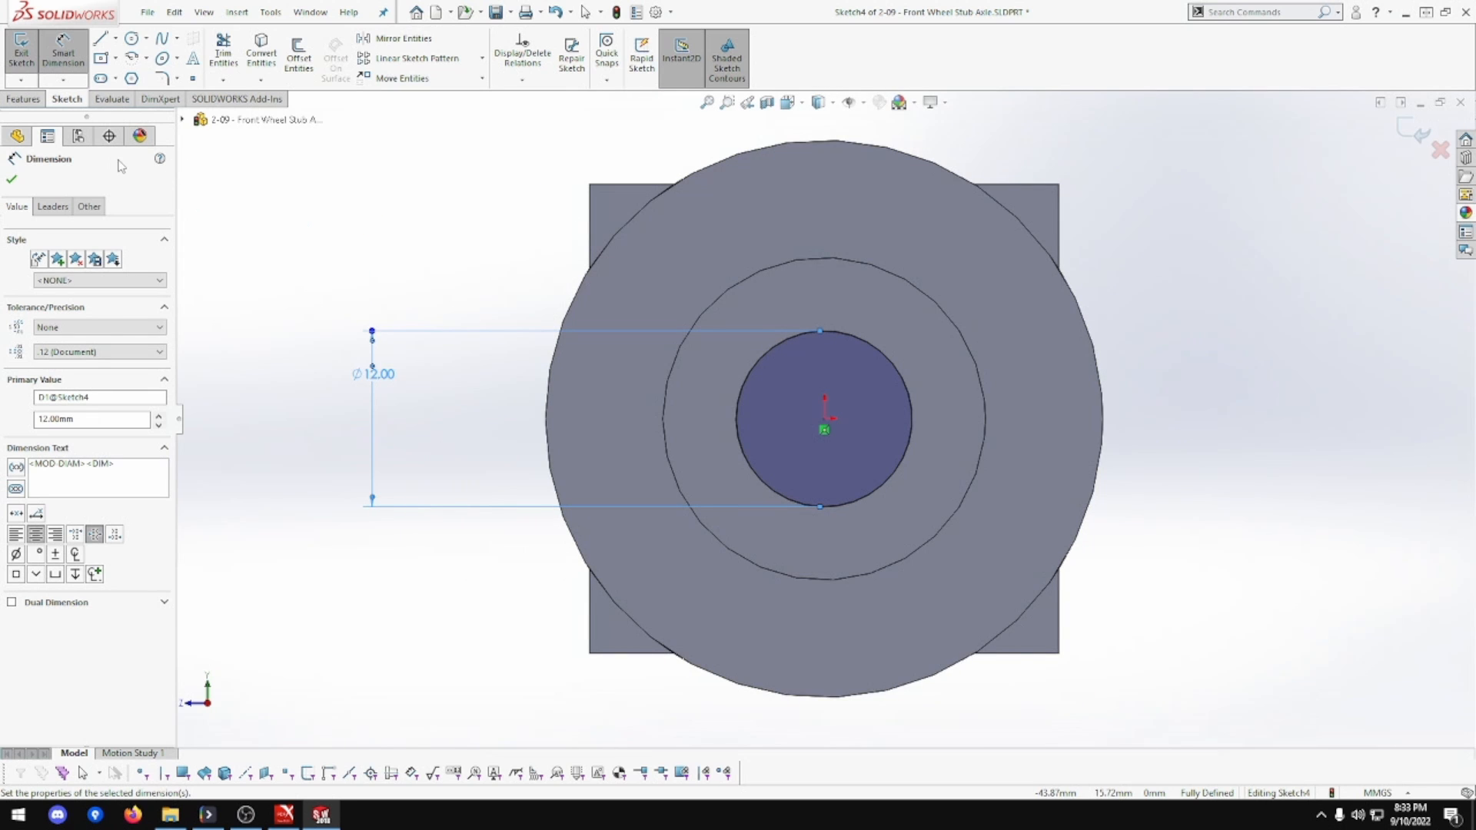
Extrude the 12 mm circle 12 mm blind outward from the shaft's end face, merged with the body
{"action": "left_click", "coordinate": [23, 99]}
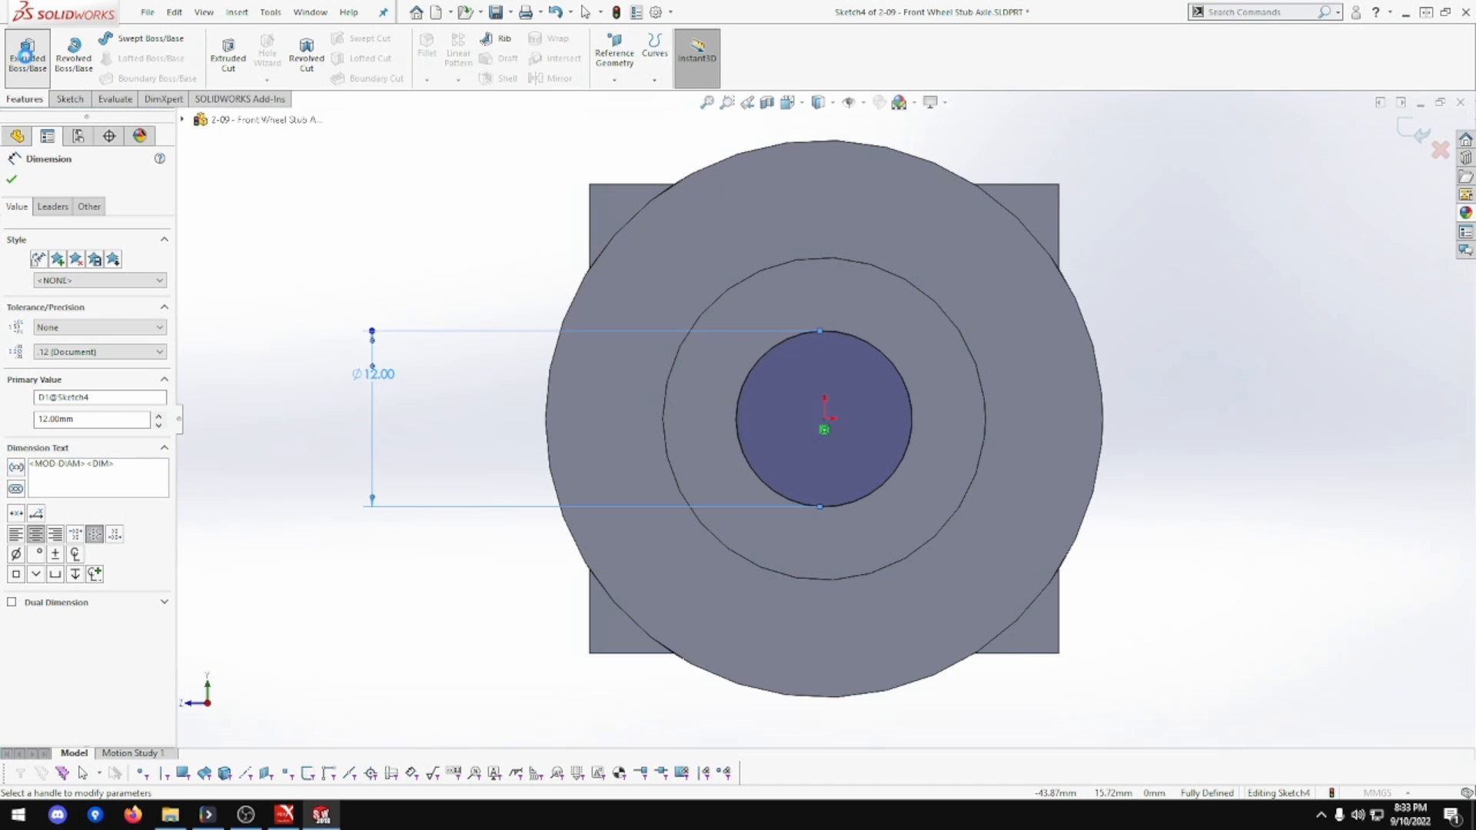
{"action": "left_click", "coordinate": [26, 54]}
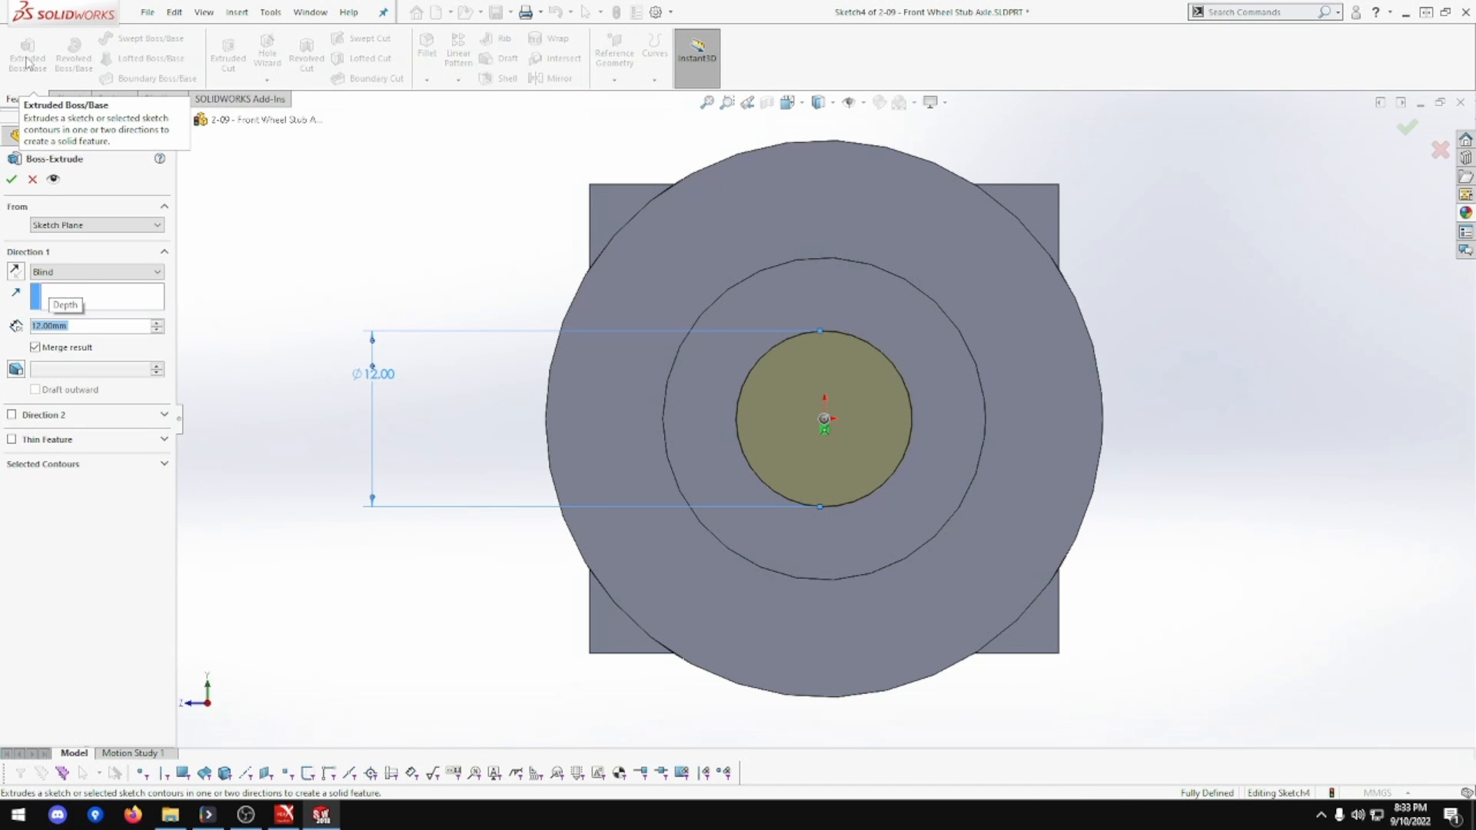
{"action": "left_click", "coordinate": [12, 180]}
{"action": "left_click", "coordinate": [309, 264]}
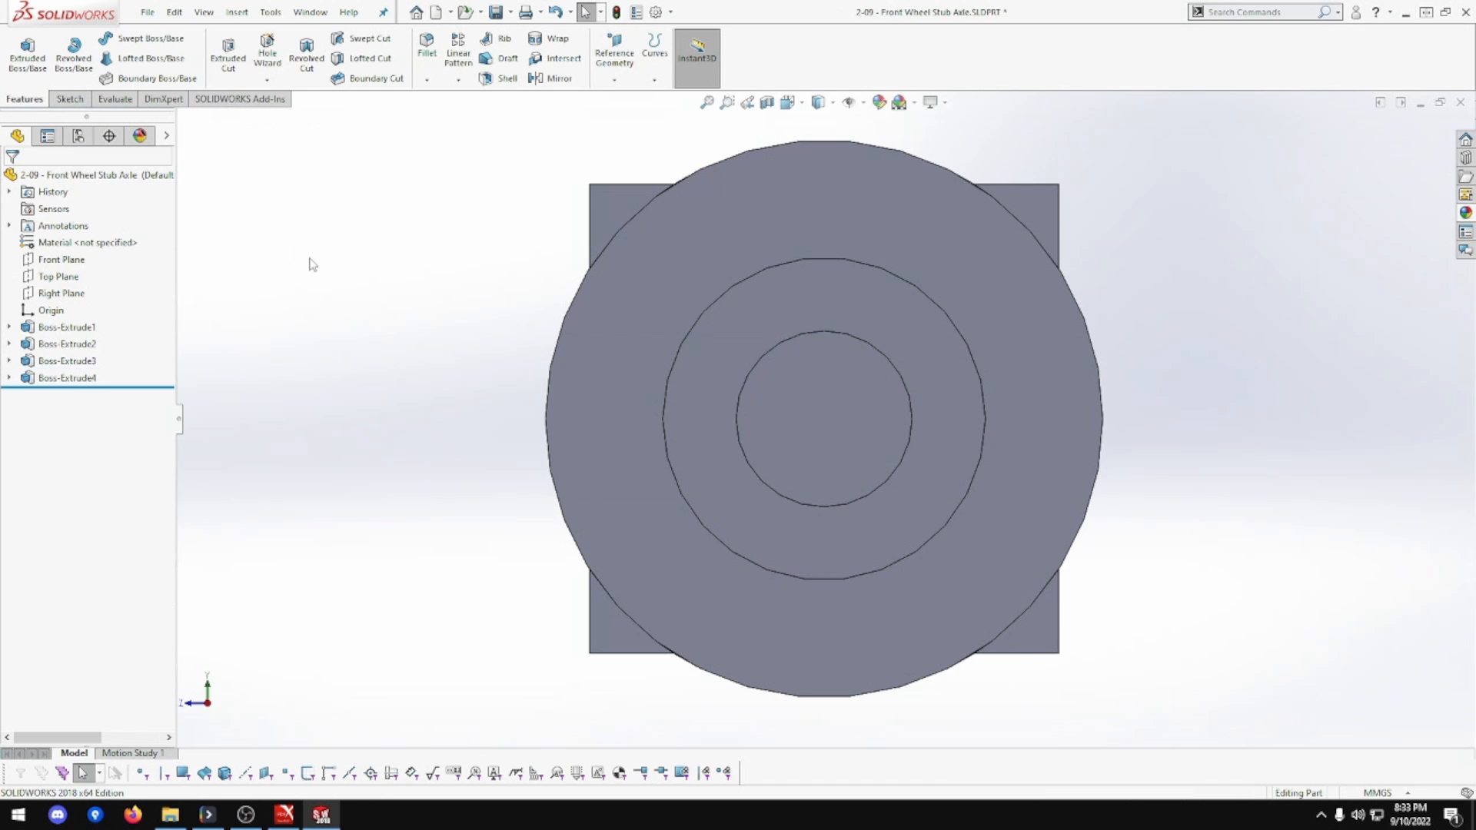
Cut a Metric Die M12x1.5 thread on the 12 mm stud, from its base edge up to its end face
{"action": "middle_click_drag", "start_coordinate": [309, 263], "coordinate": [390, 275]}
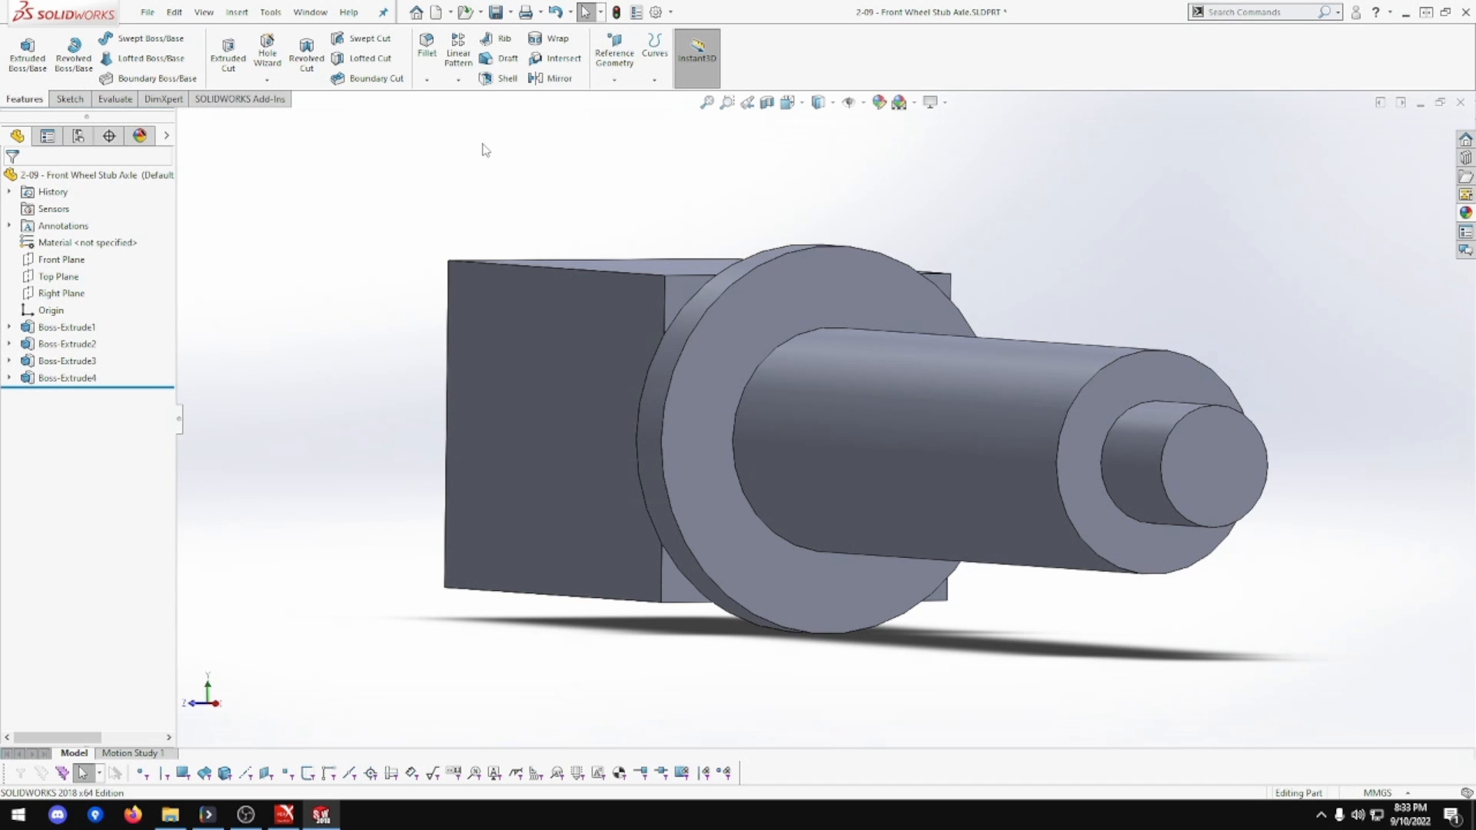
{"action": "left_click", "coordinate": [427, 81]}
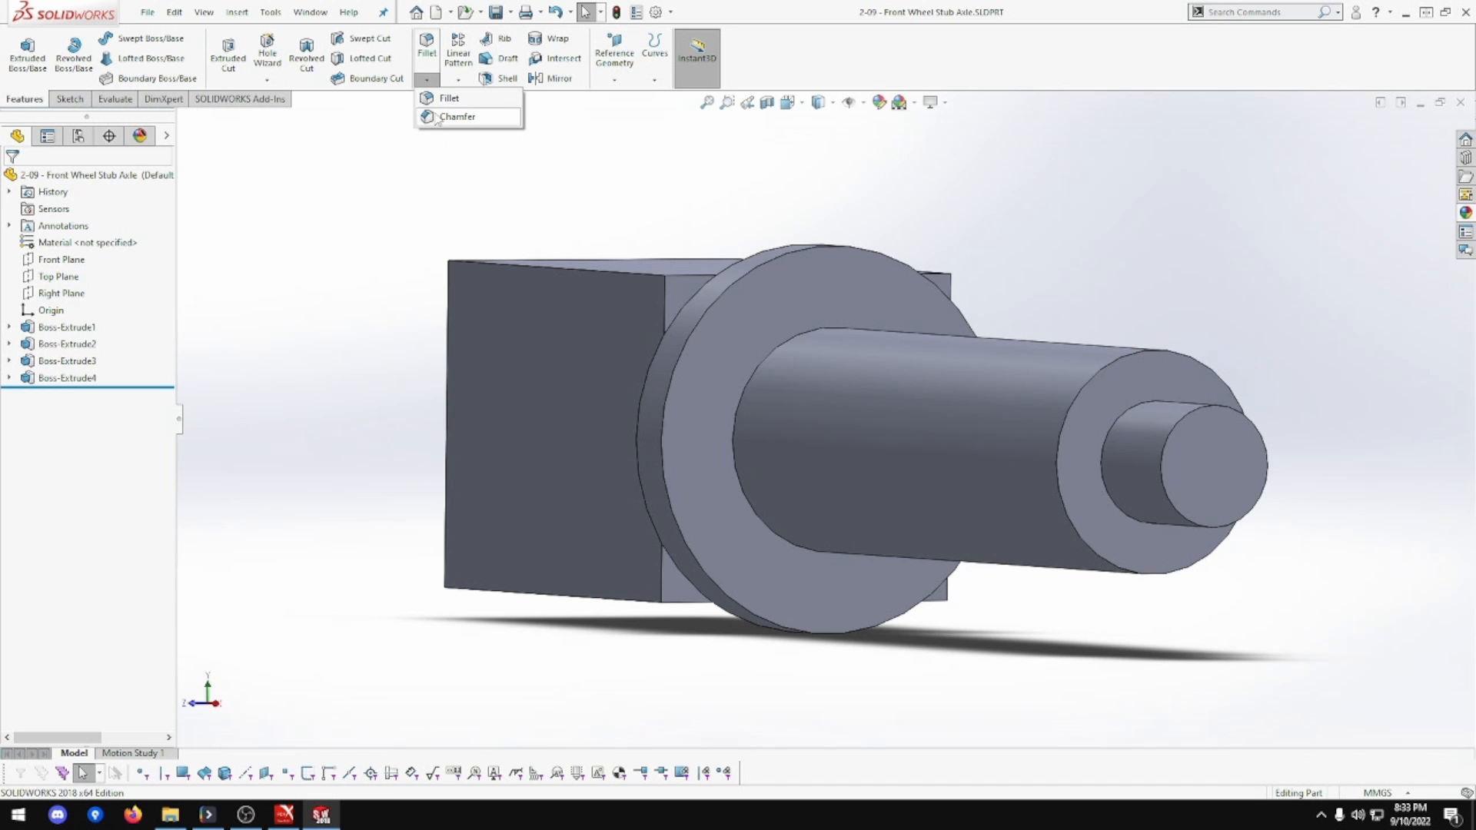
{"action": "left_click", "coordinate": [349, 167]}
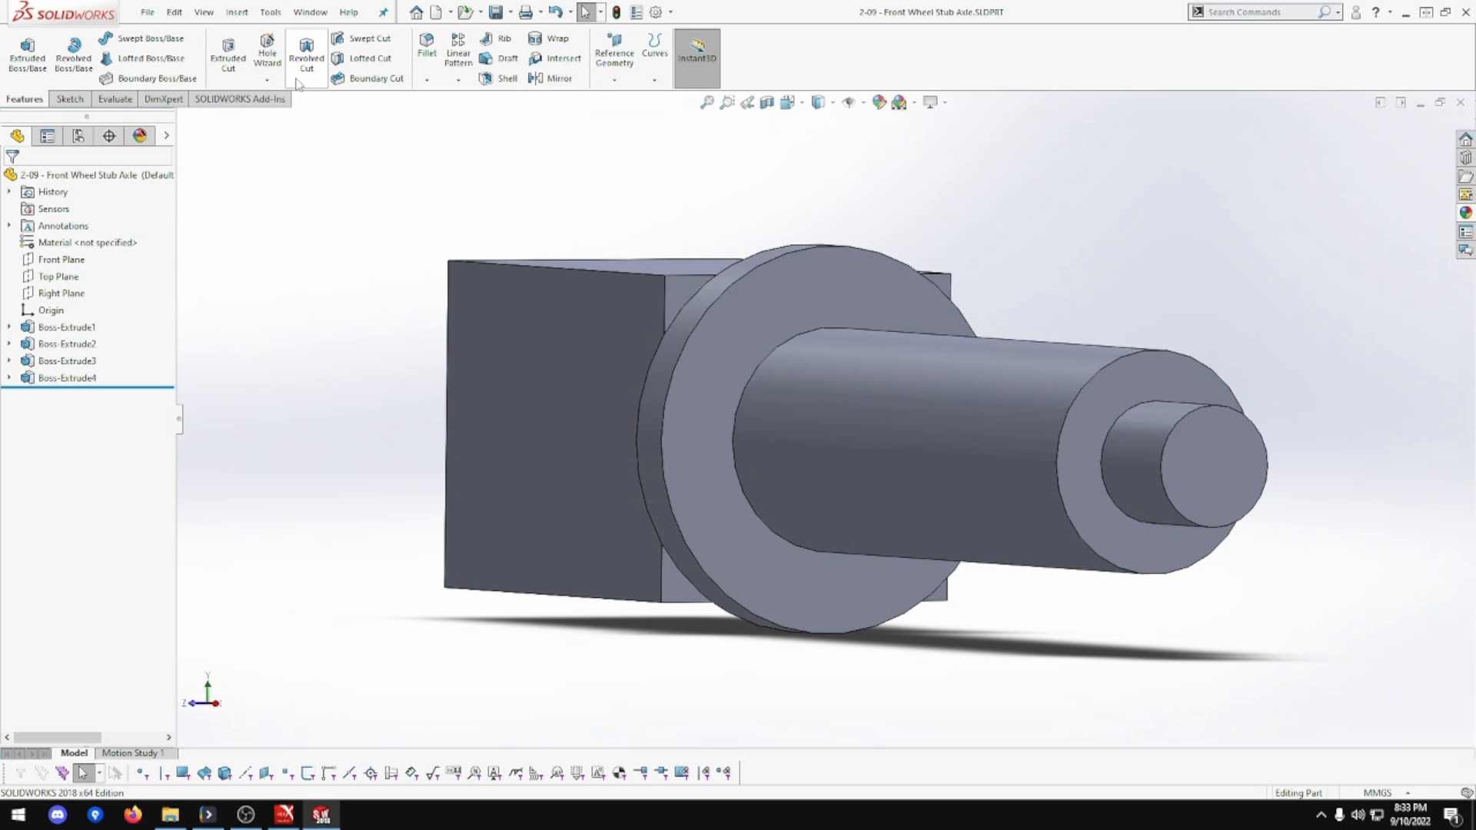
{"action": "left_click", "coordinate": [270, 81]}
{"action": "left_click", "coordinate": [291, 137]}
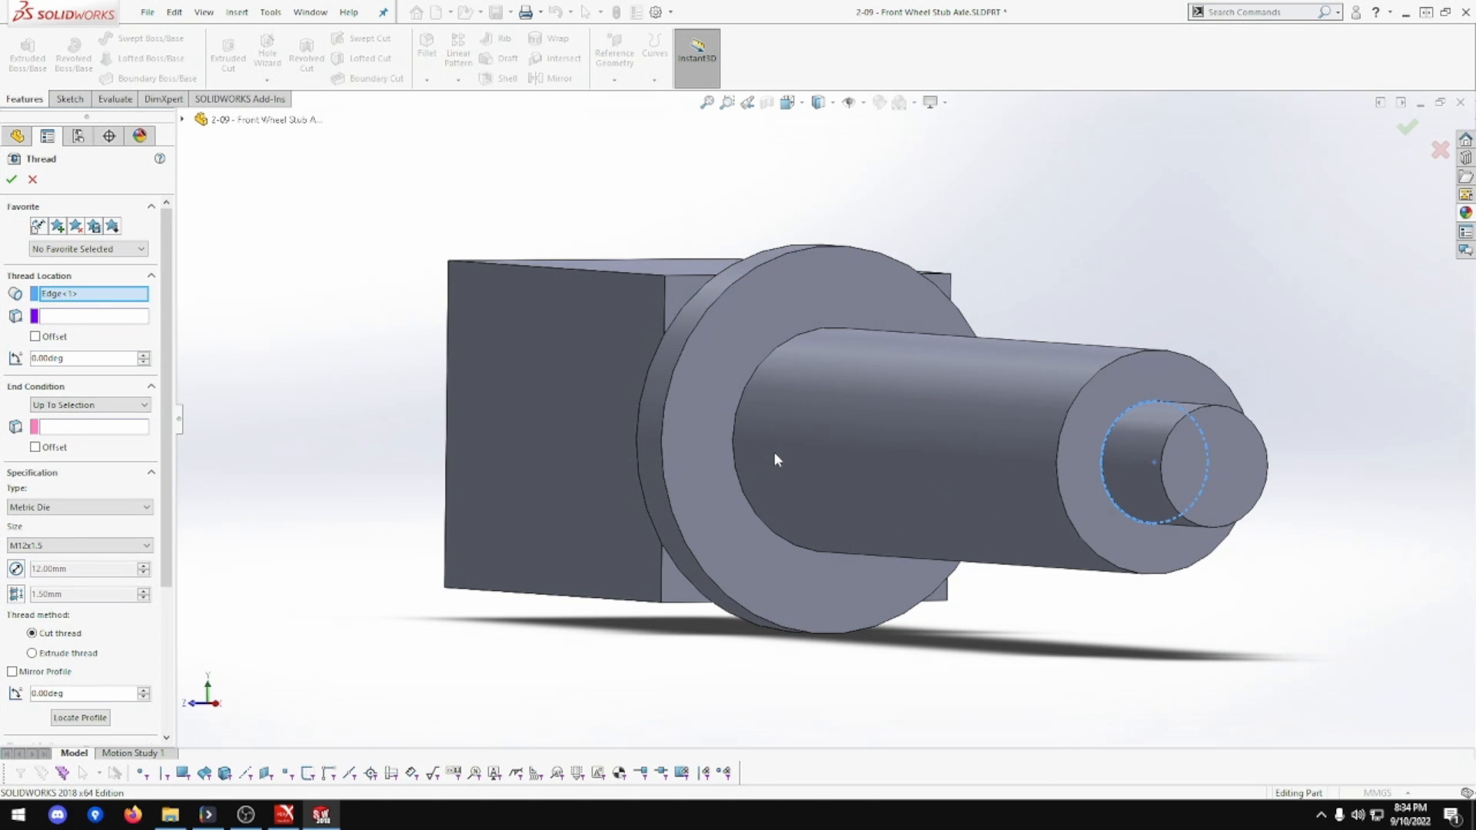
{"action": "left_click", "coordinate": [100, 428]}
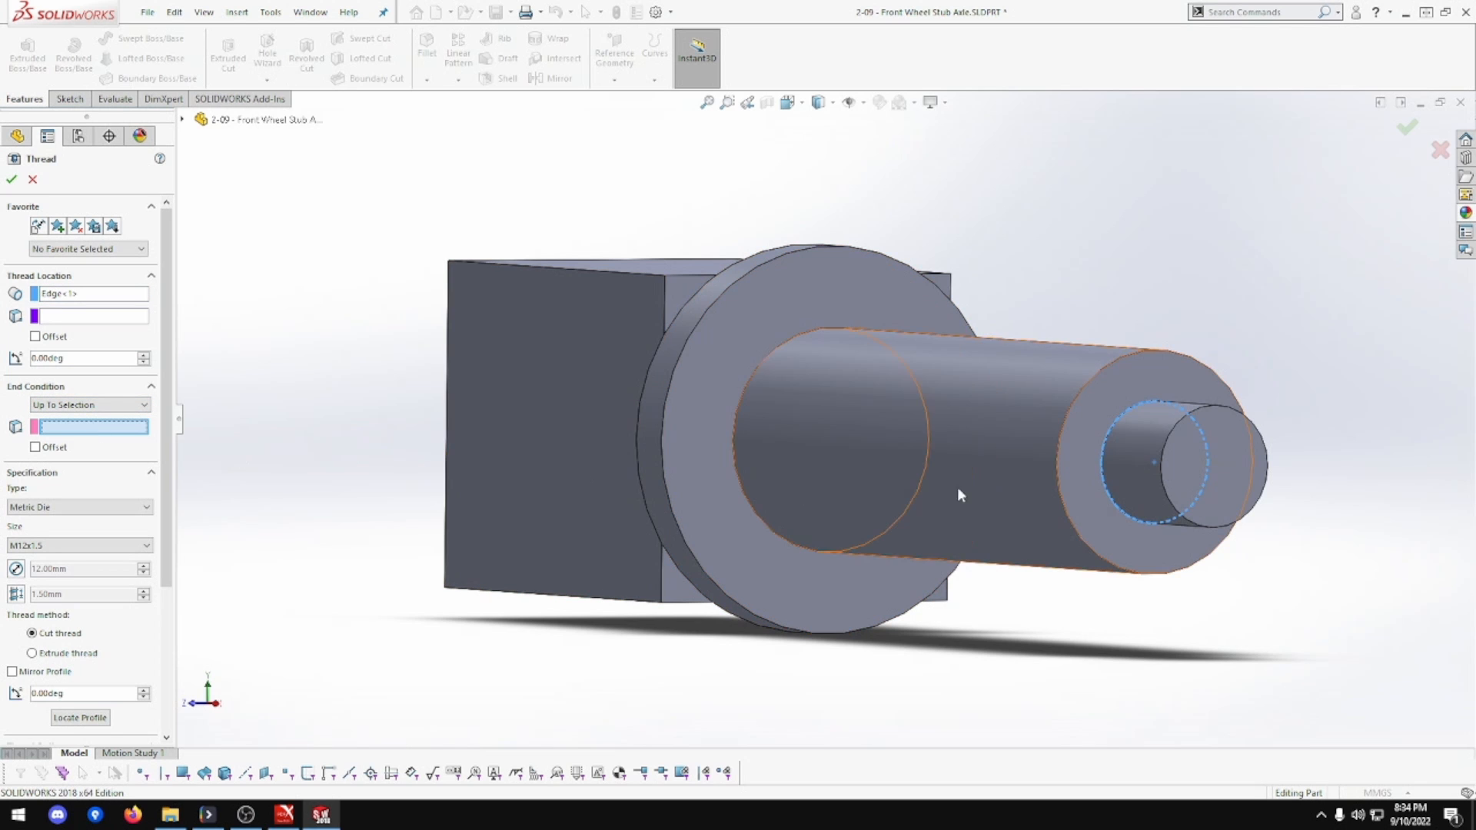
{"action": "left_click", "coordinate": [1196, 480]}
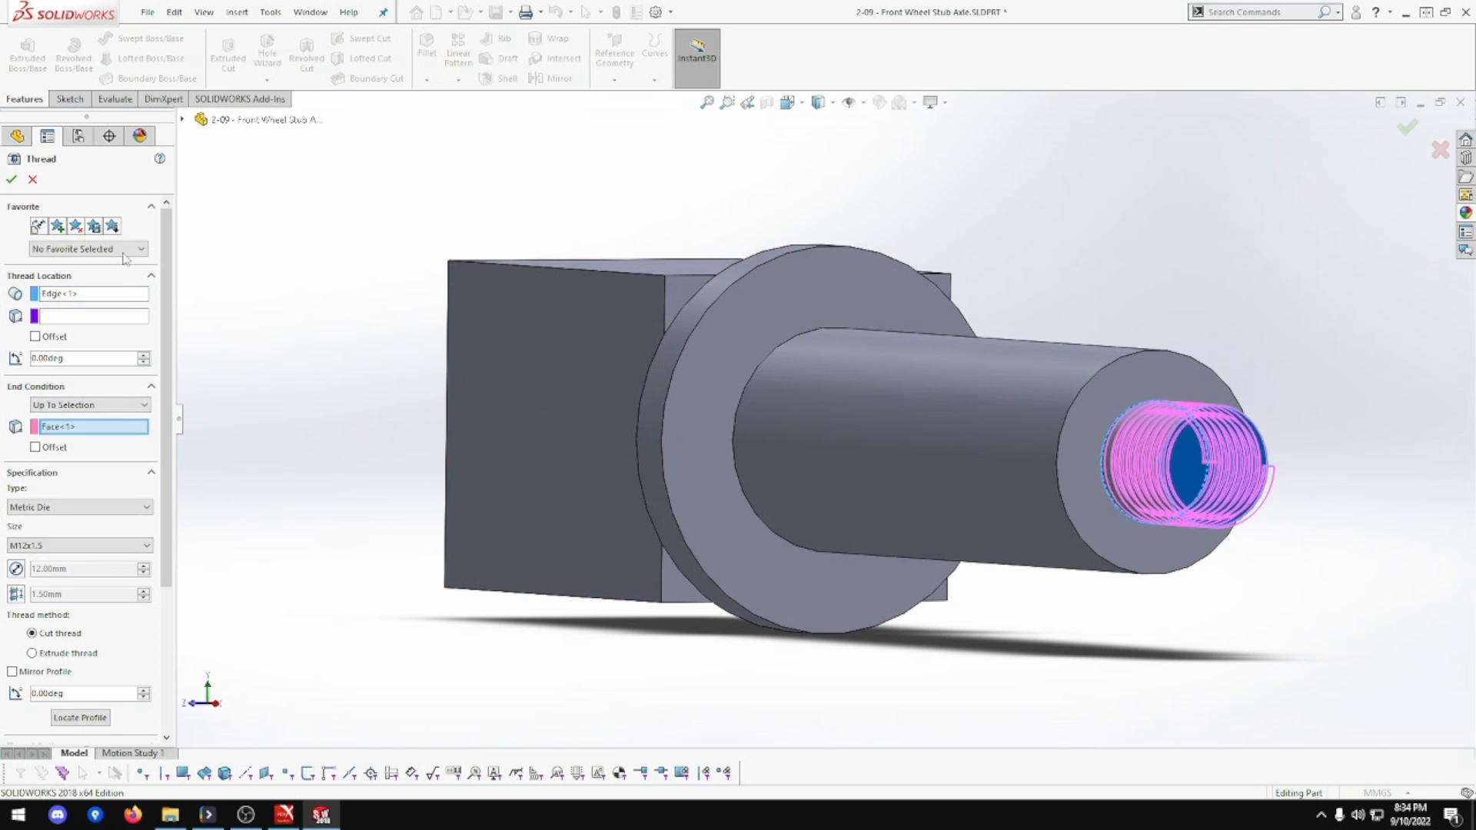
{"action": "left_click", "coordinate": [12, 178]}
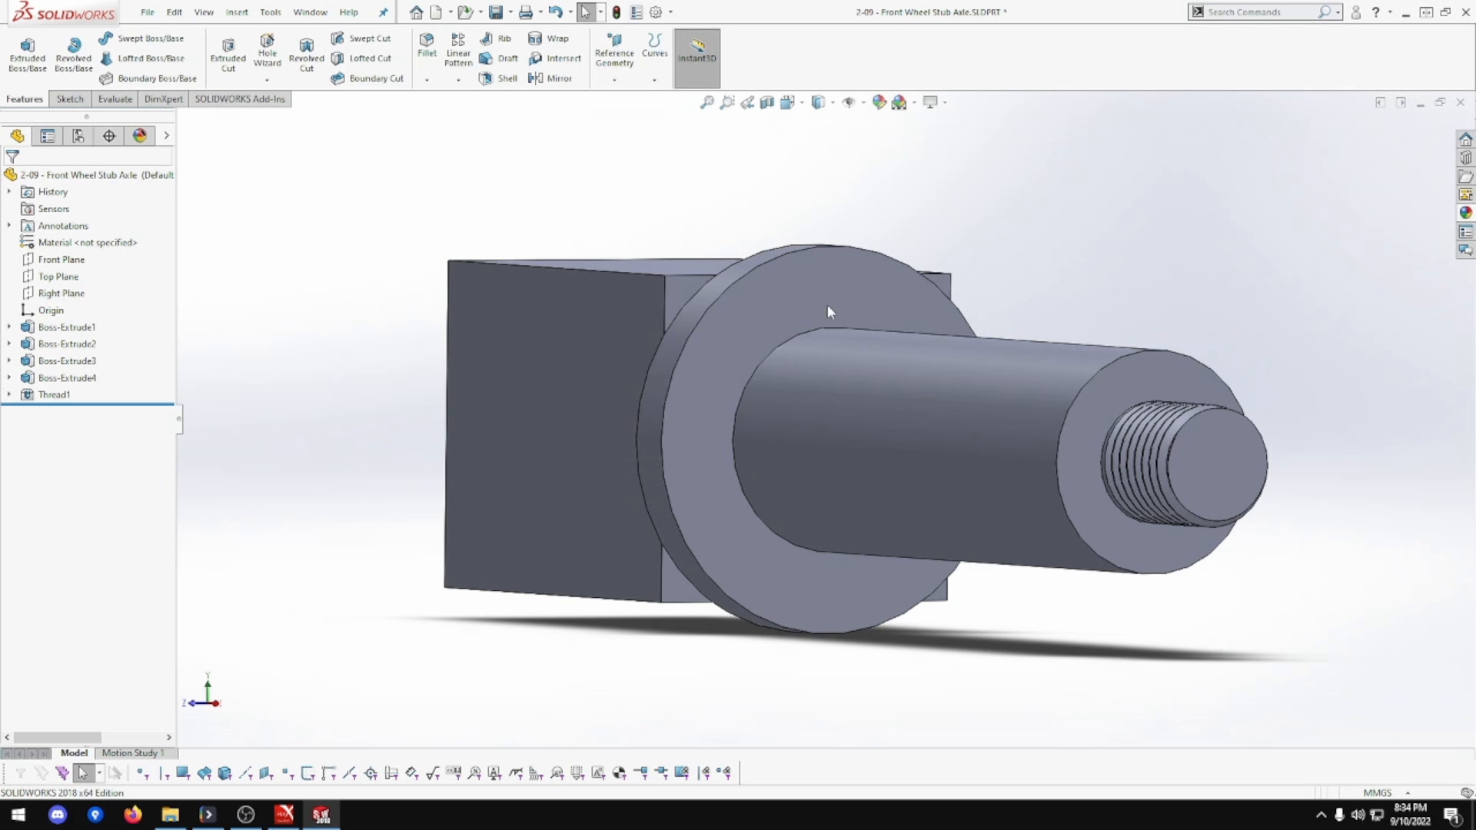
Start a sketch on the block's side face and draw a circle about 9 mm in diameter between the origin and the block's free end
{"action": "mouse_move", "coordinate": [1119, 272]}
{"action": "middle_mouse_down"}
{"action": "mouse_move", "coordinate": [1041, 251]}
{"action": "mouse_move", "coordinate": [986, 262]}
{"action": "mouse_move", "coordinate": [1087, 258]}
{"action": "mouse_move", "coordinate": [1090, 271]}
{"action": "middle_mouse_up"}
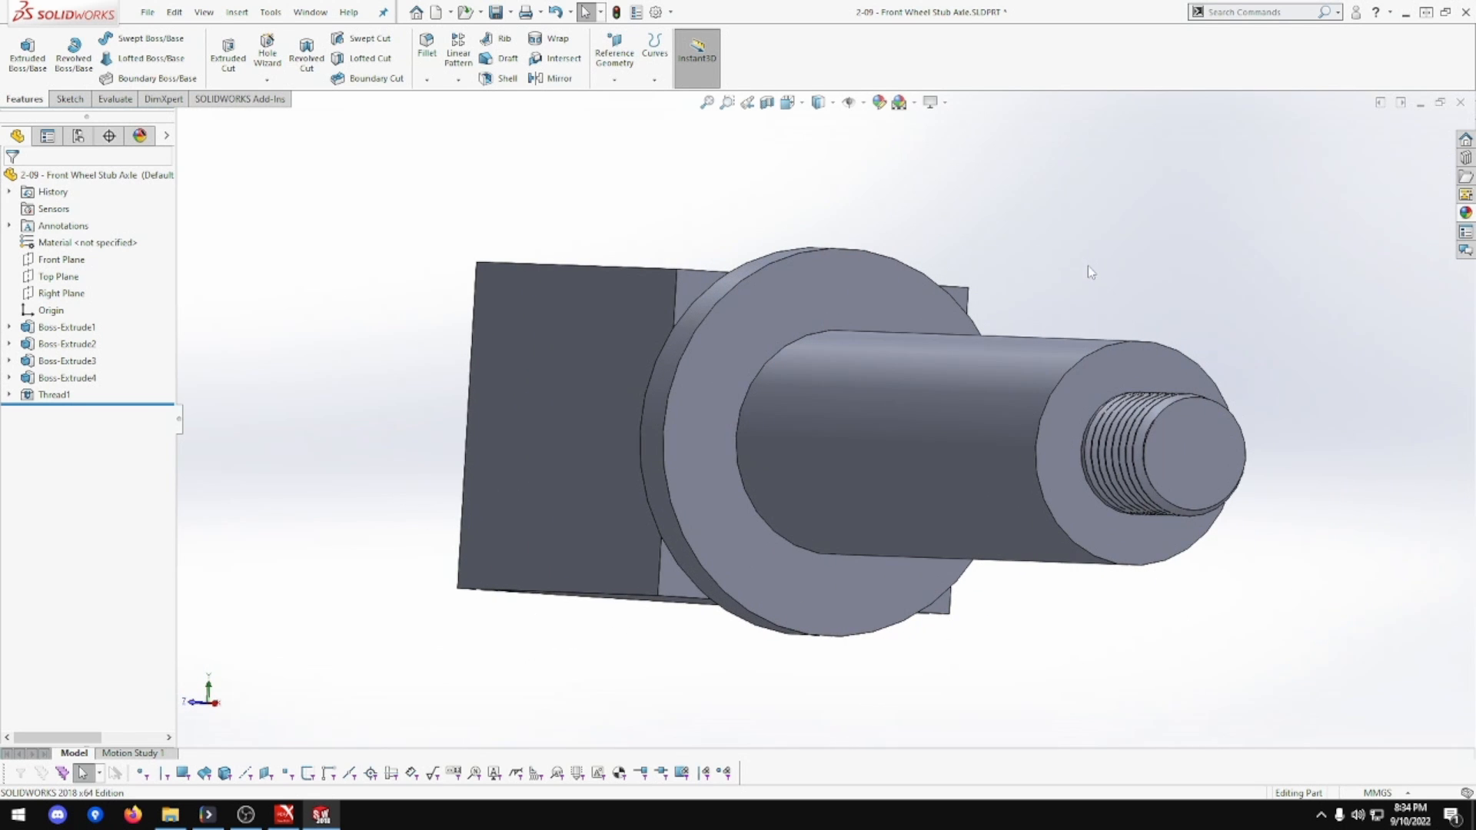
{"action": "left_click", "coordinate": [586, 416]}
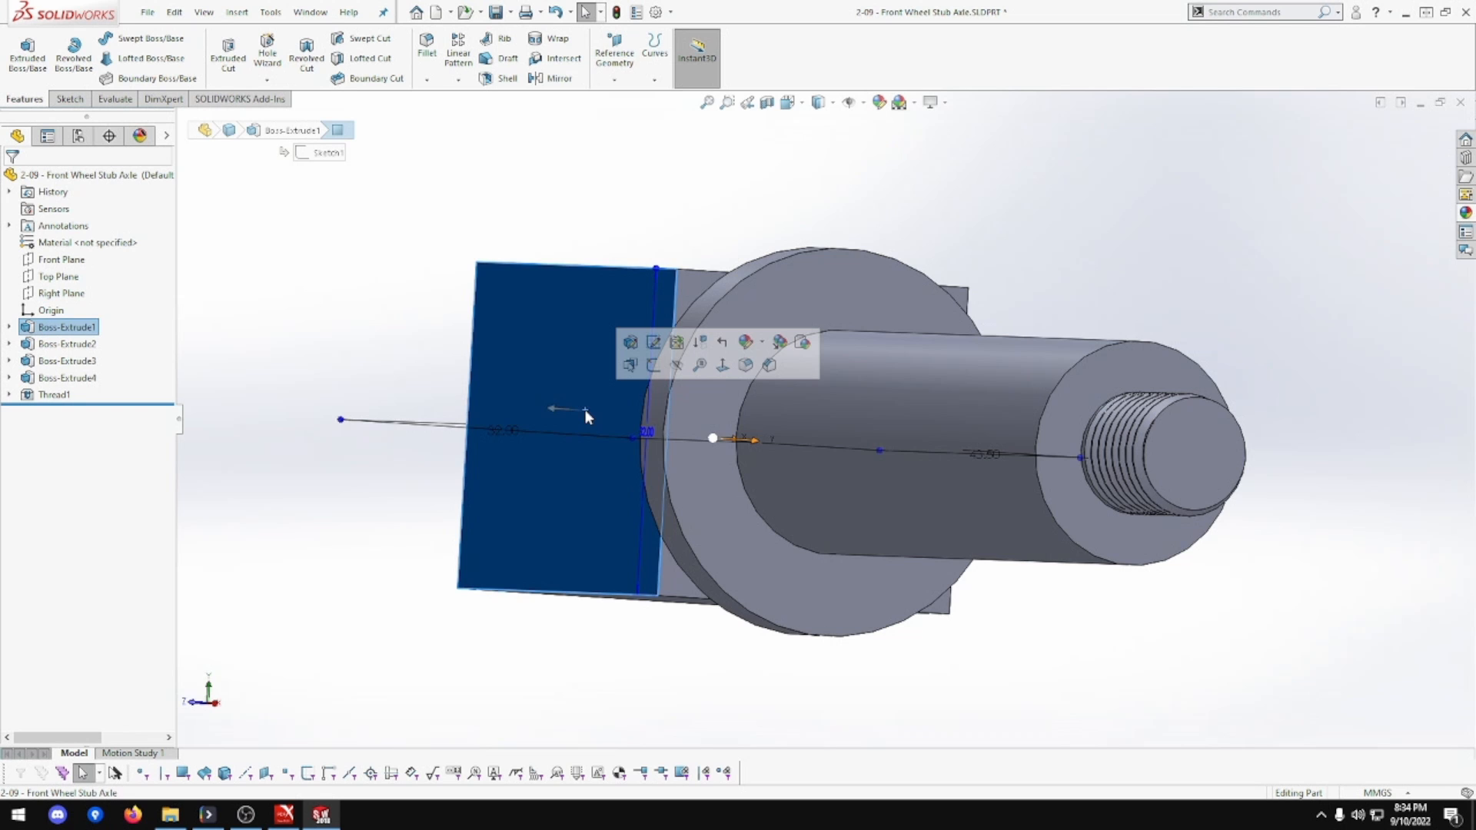
{"action": "left_click", "coordinate": [721, 366]}
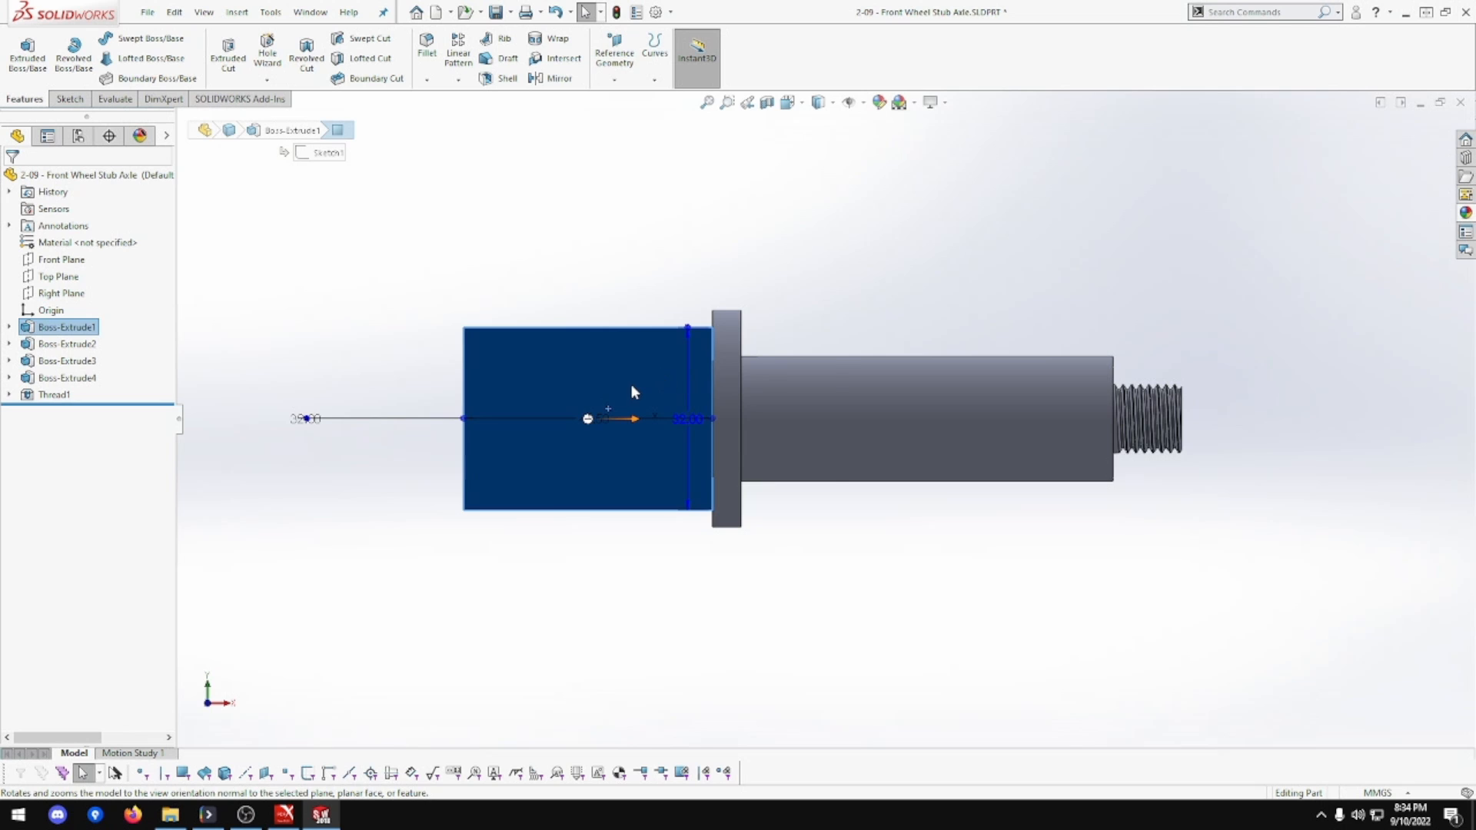
{"action": "right_click", "coordinate": [631, 384]}
{"action": "left_click", "coordinate": [668, 362]}
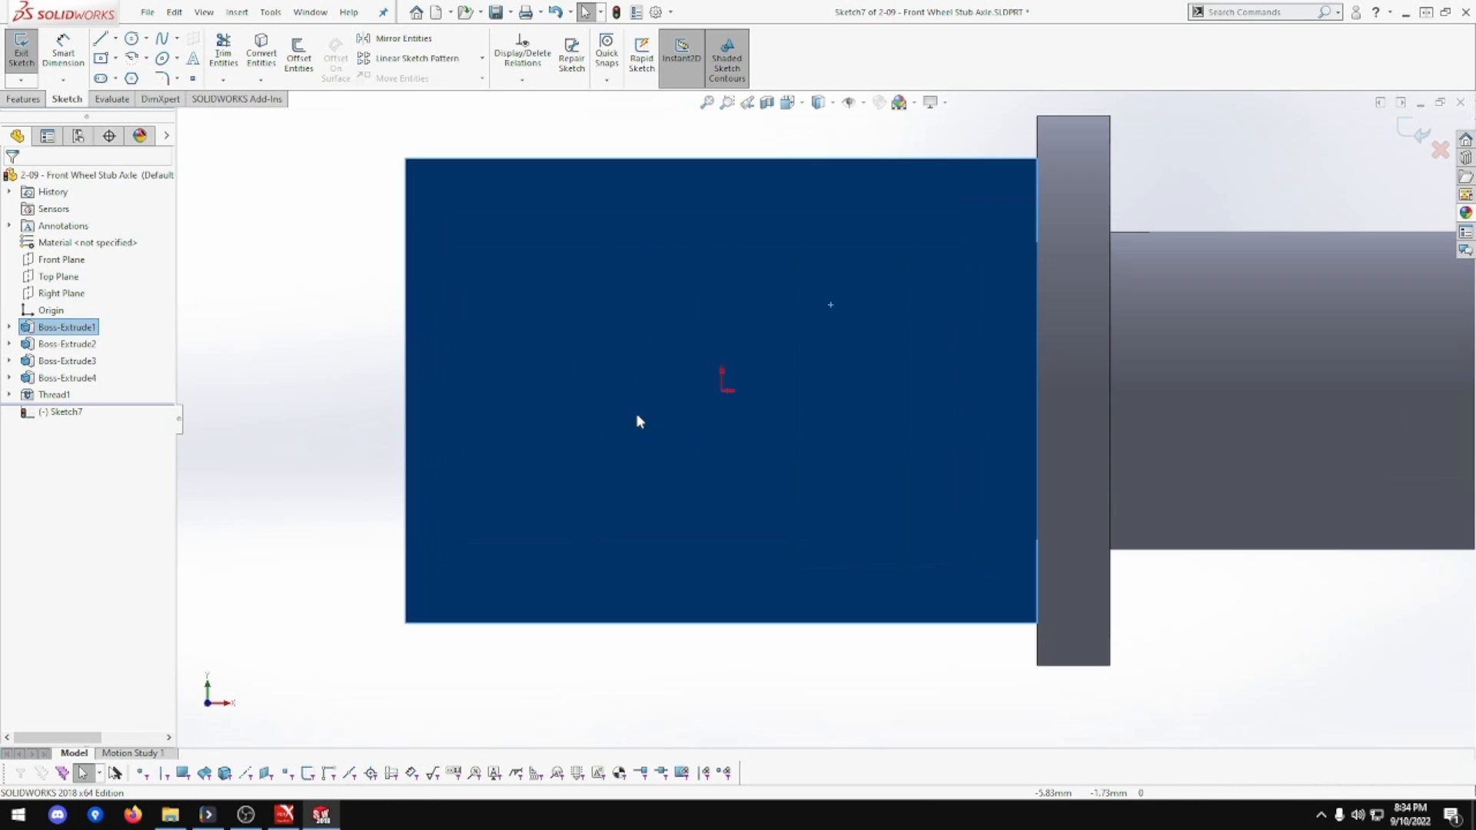
{"action": "left_click", "coordinate": [304, 352]}
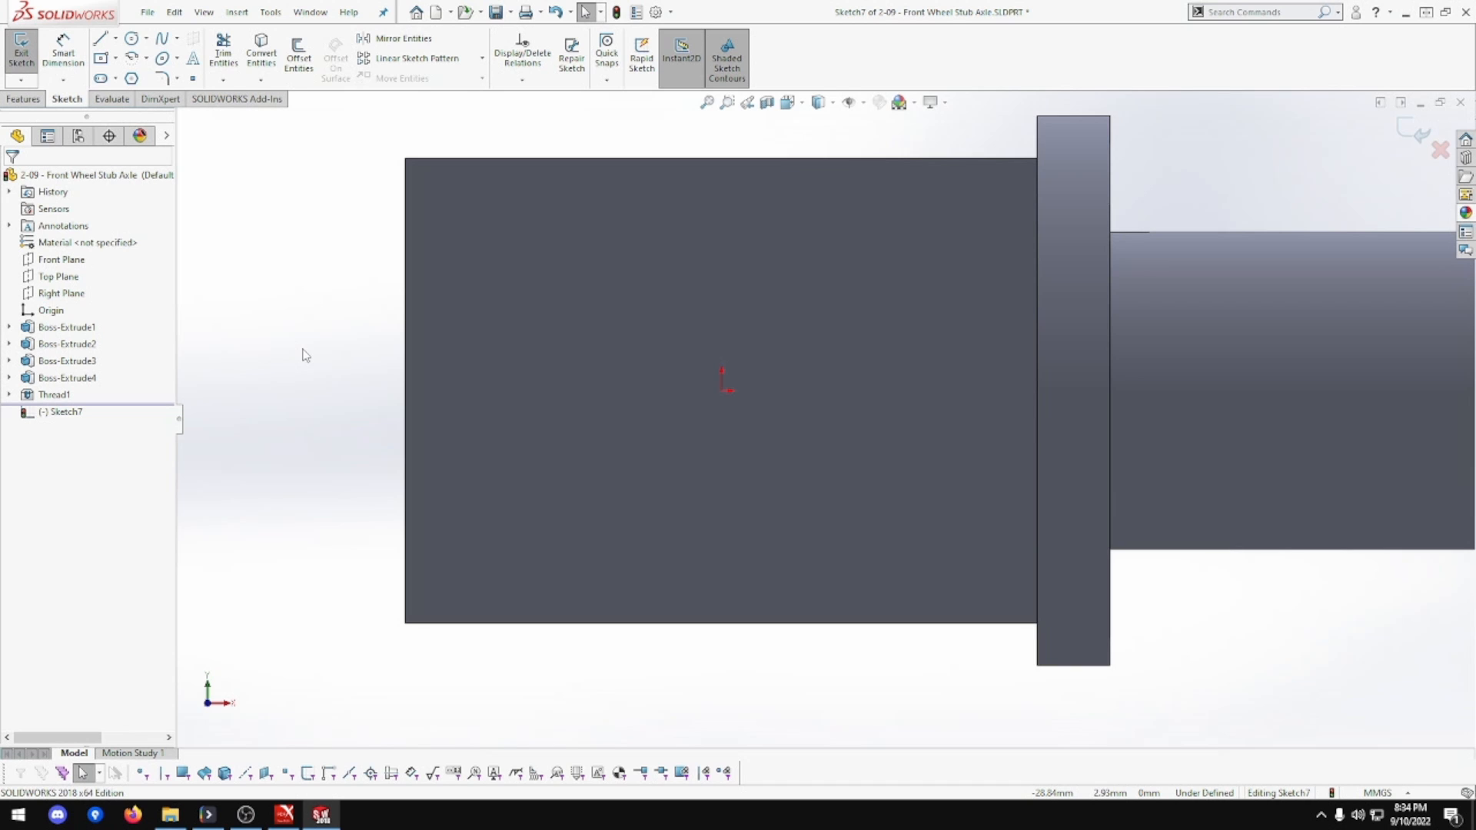
{"action": "left_click", "coordinate": [132, 38]}
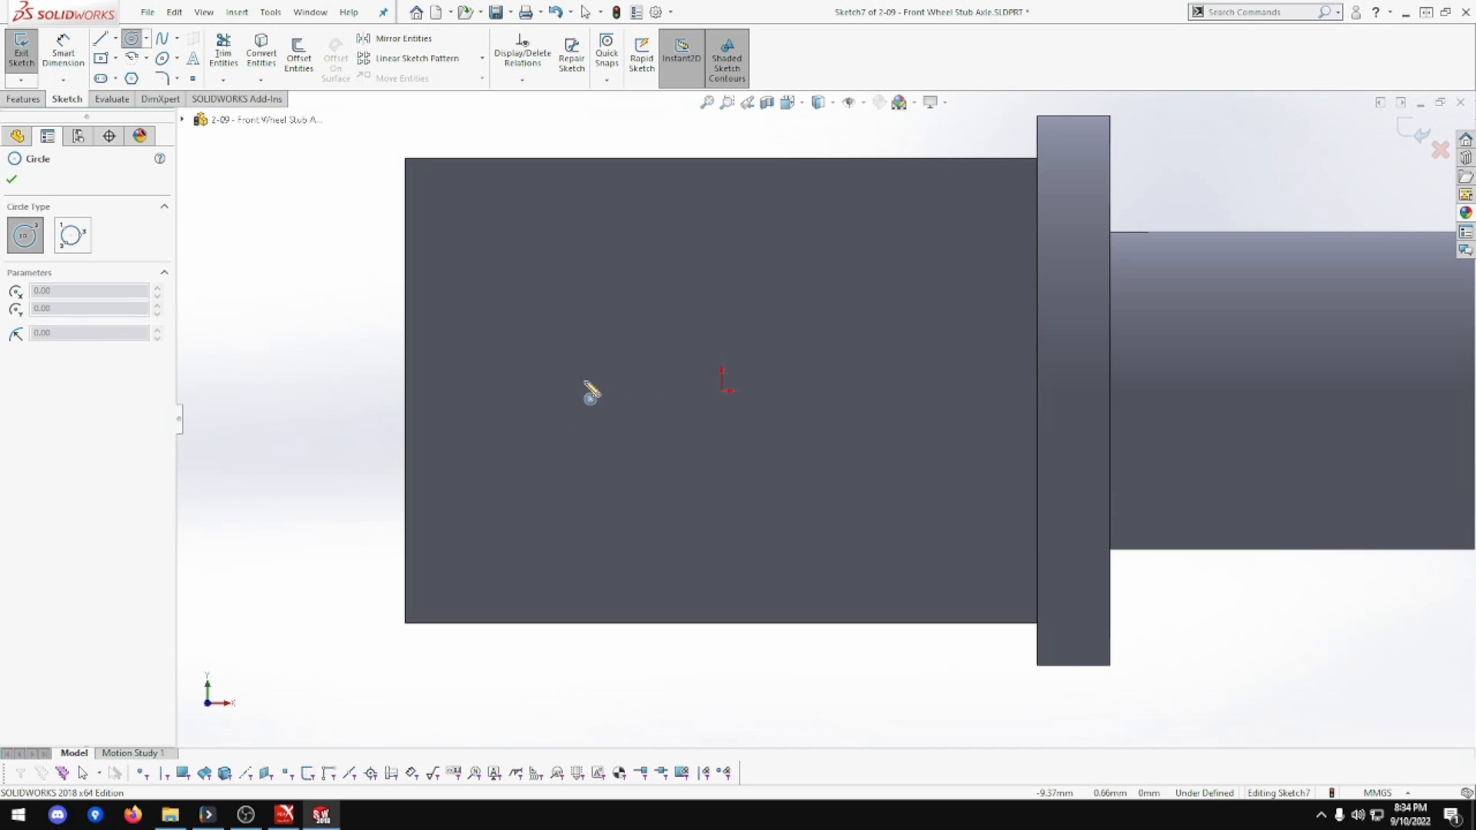
{"action": "left_click", "coordinate": [585, 380]}
{"action": "left_click", "coordinate": [632, 426]}
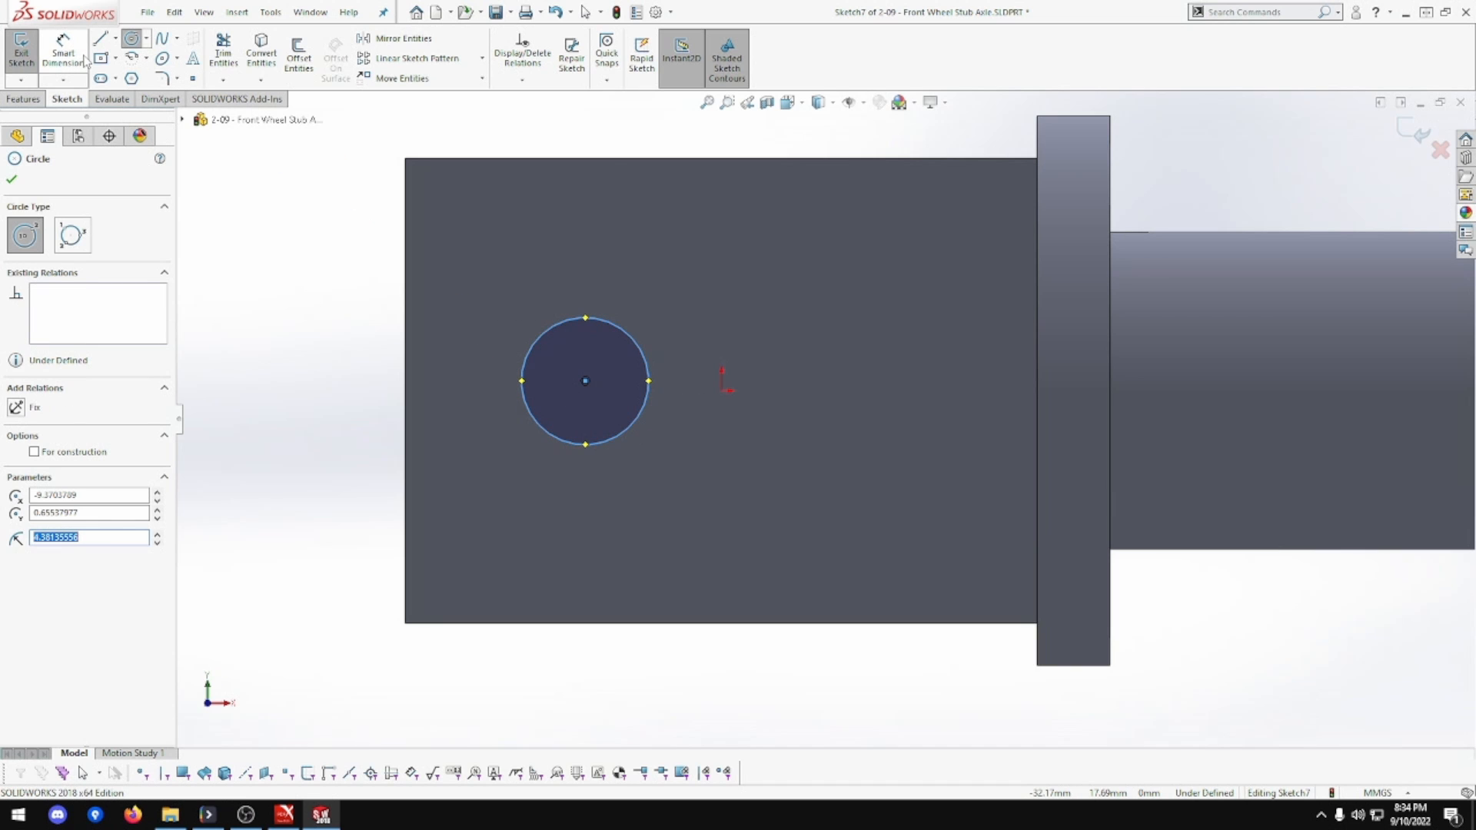
{"action": "key", "text": "Escape"}
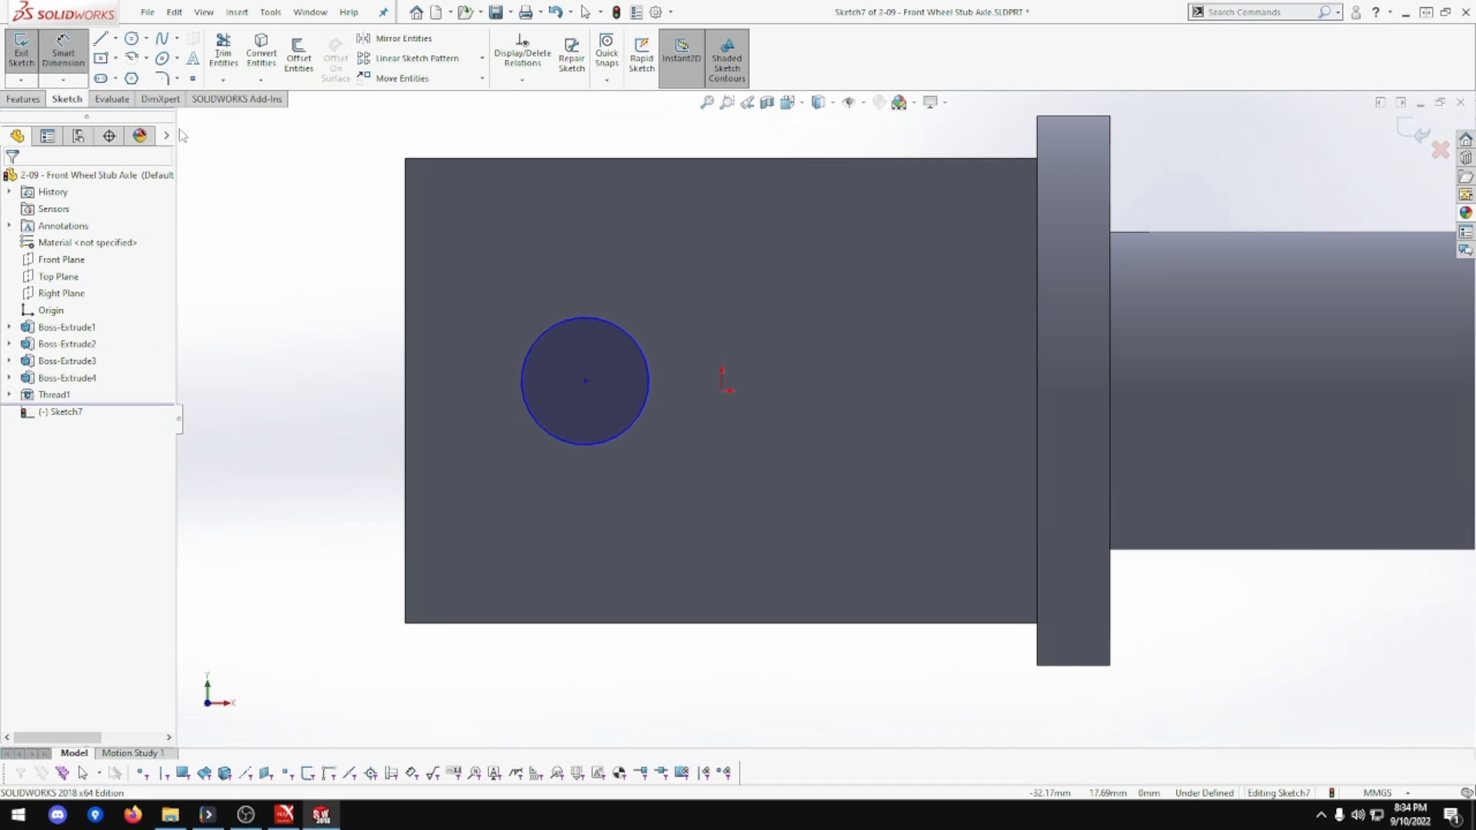
Dimension the circle on the block's side face to a diameter of 5 mm
{"action": "left_click", "coordinate": [567, 324]}
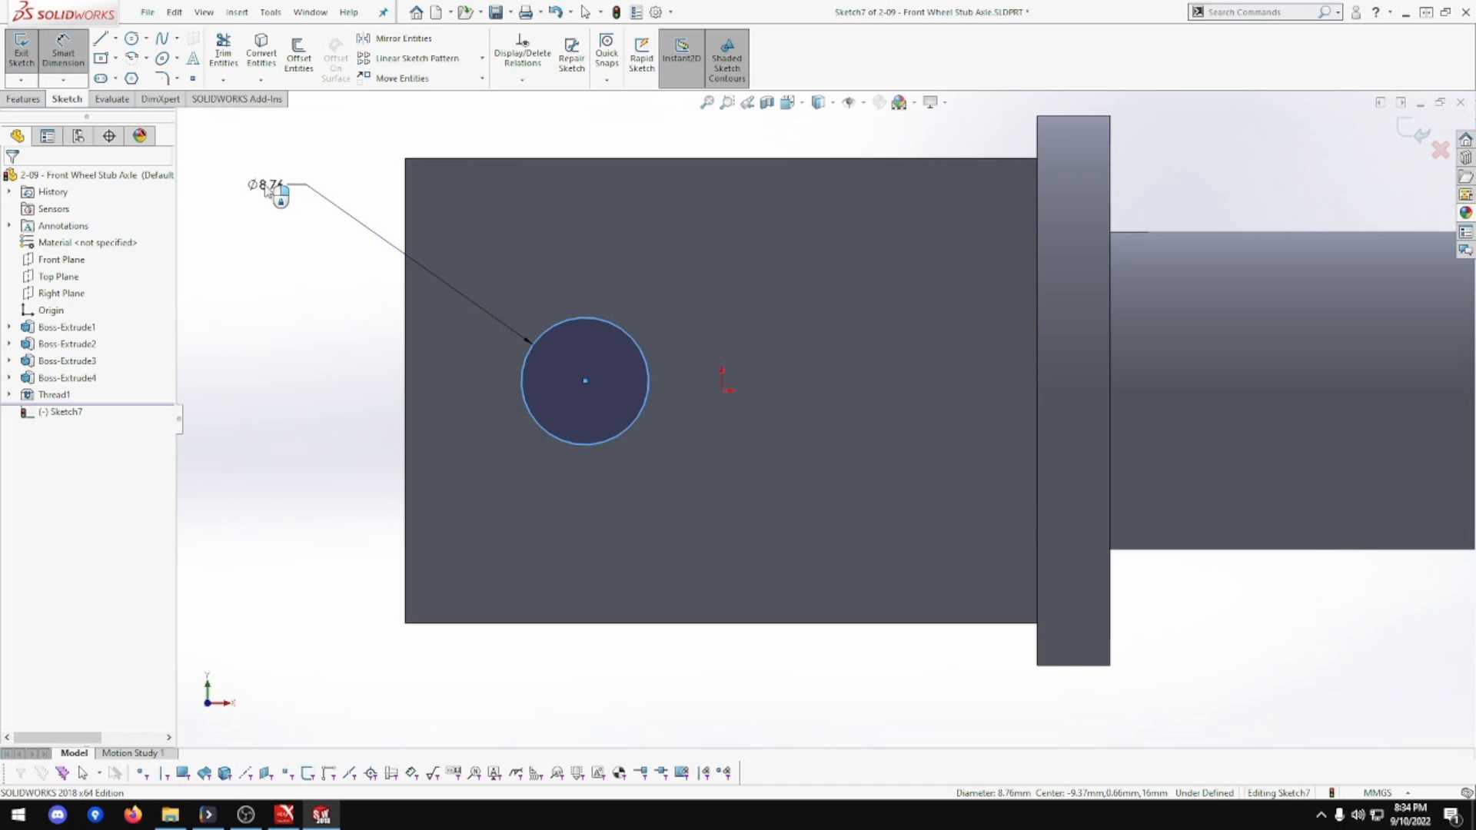
{"action": "left_click", "coordinate": [265, 189]}
{"action": "type", "text": "5"}
{"action": "key", "text": "Return"}
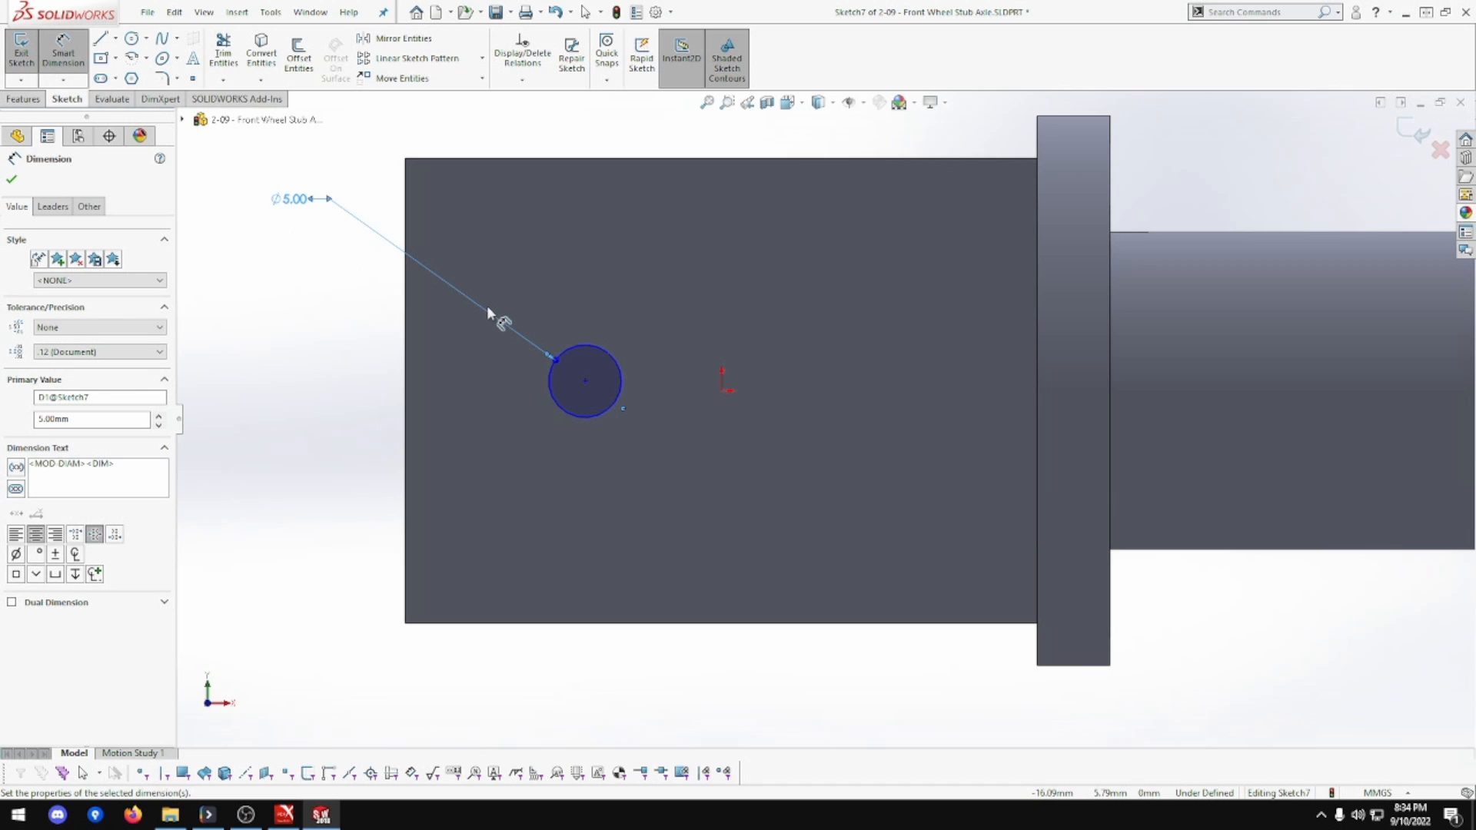
Dimension the circle's center 18 mm from the block's free end edge and place the dimension below the block
{"action": "left_click", "coordinate": [585, 381]}
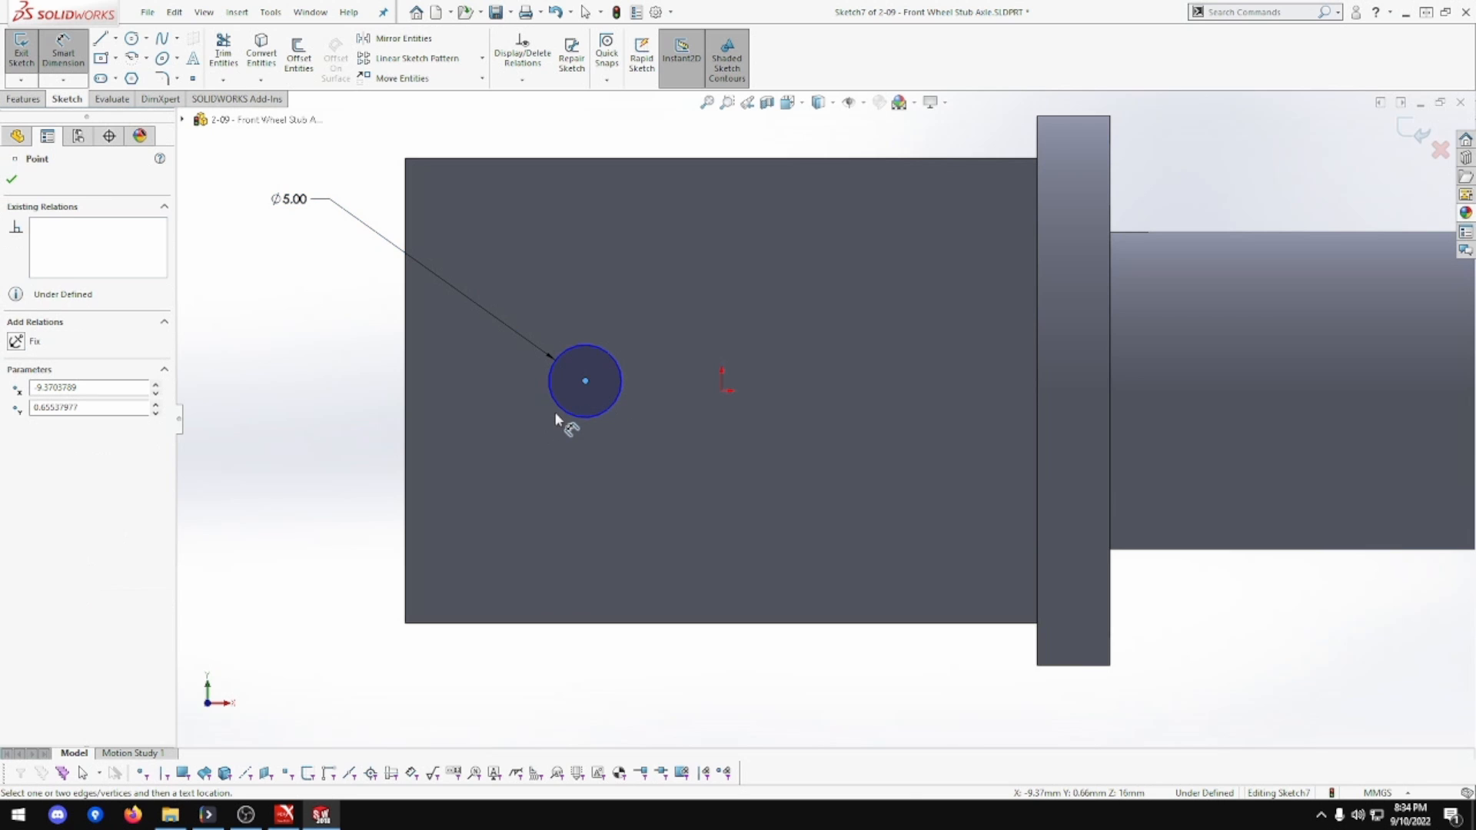
{"action": "left_click", "coordinate": [407, 382]}
{"action": "left_click", "coordinate": [280, 392]}
{"action": "type", "text": "18"}
{"action": "key", "text": "Return"}
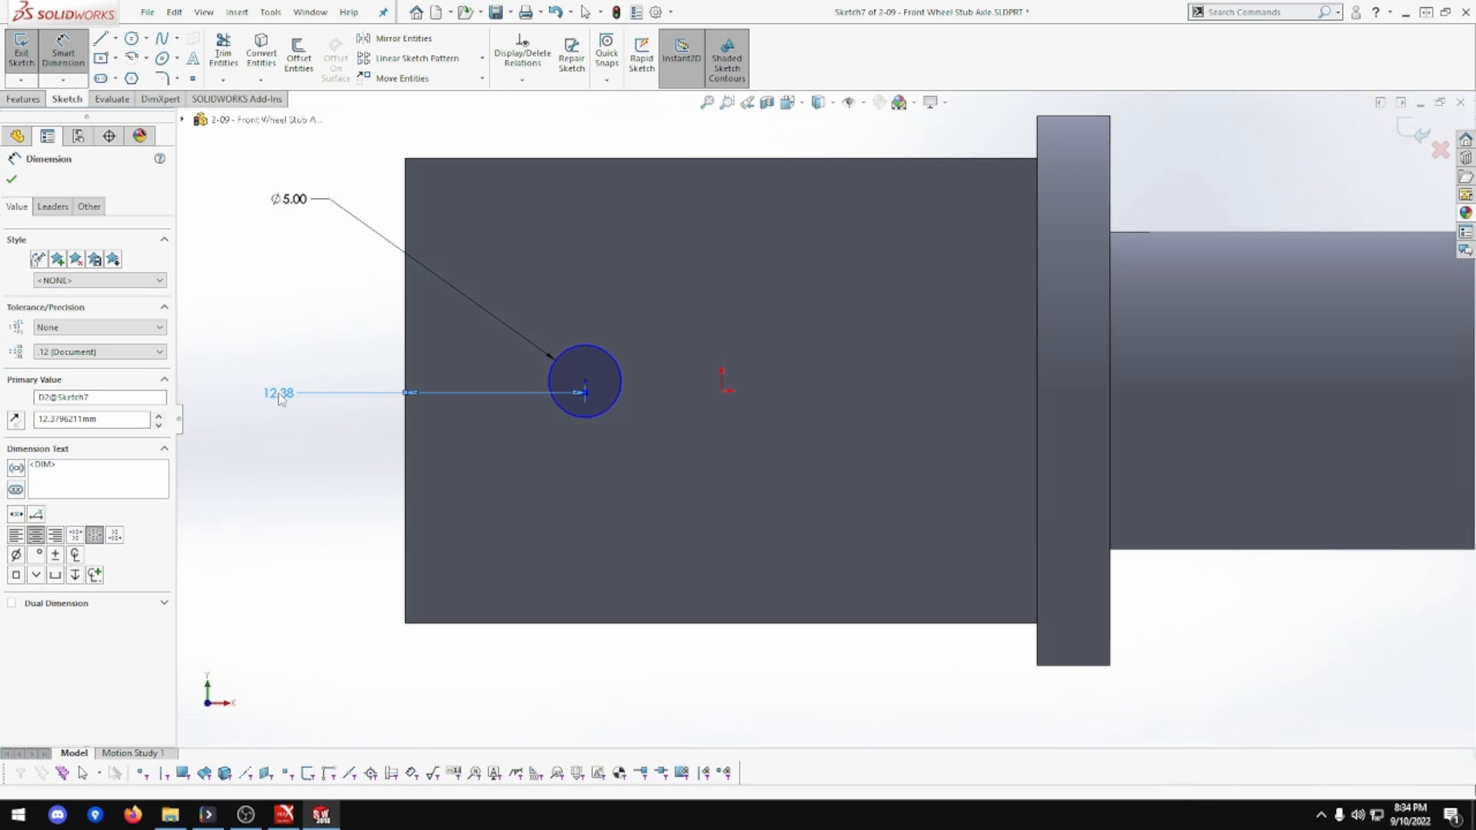
{"action": "left_click_drag", "start_coordinate": [223, 393], "coordinate": [555, 679]}
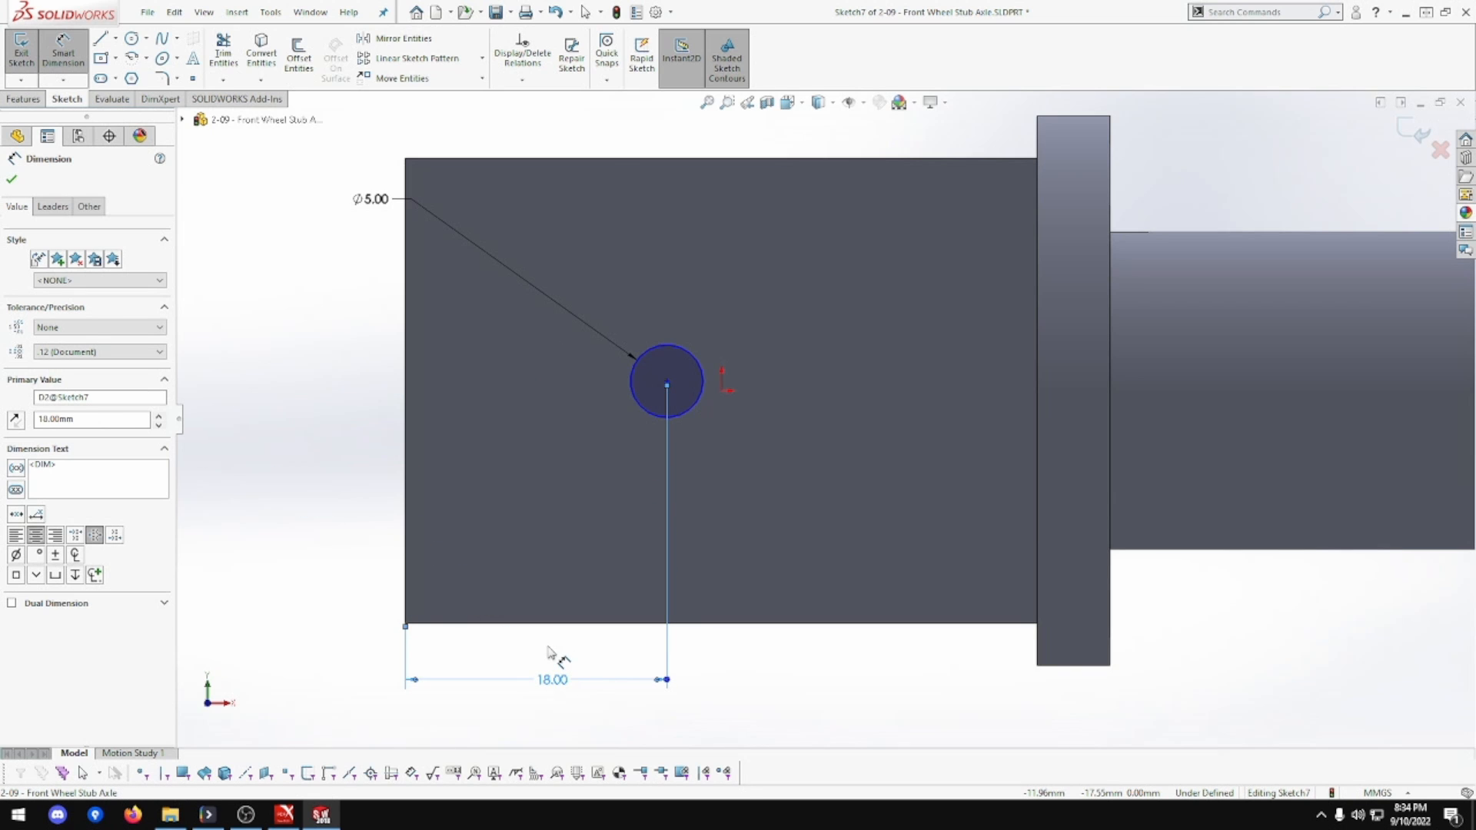
{"action": "key", "text": "Escape"}
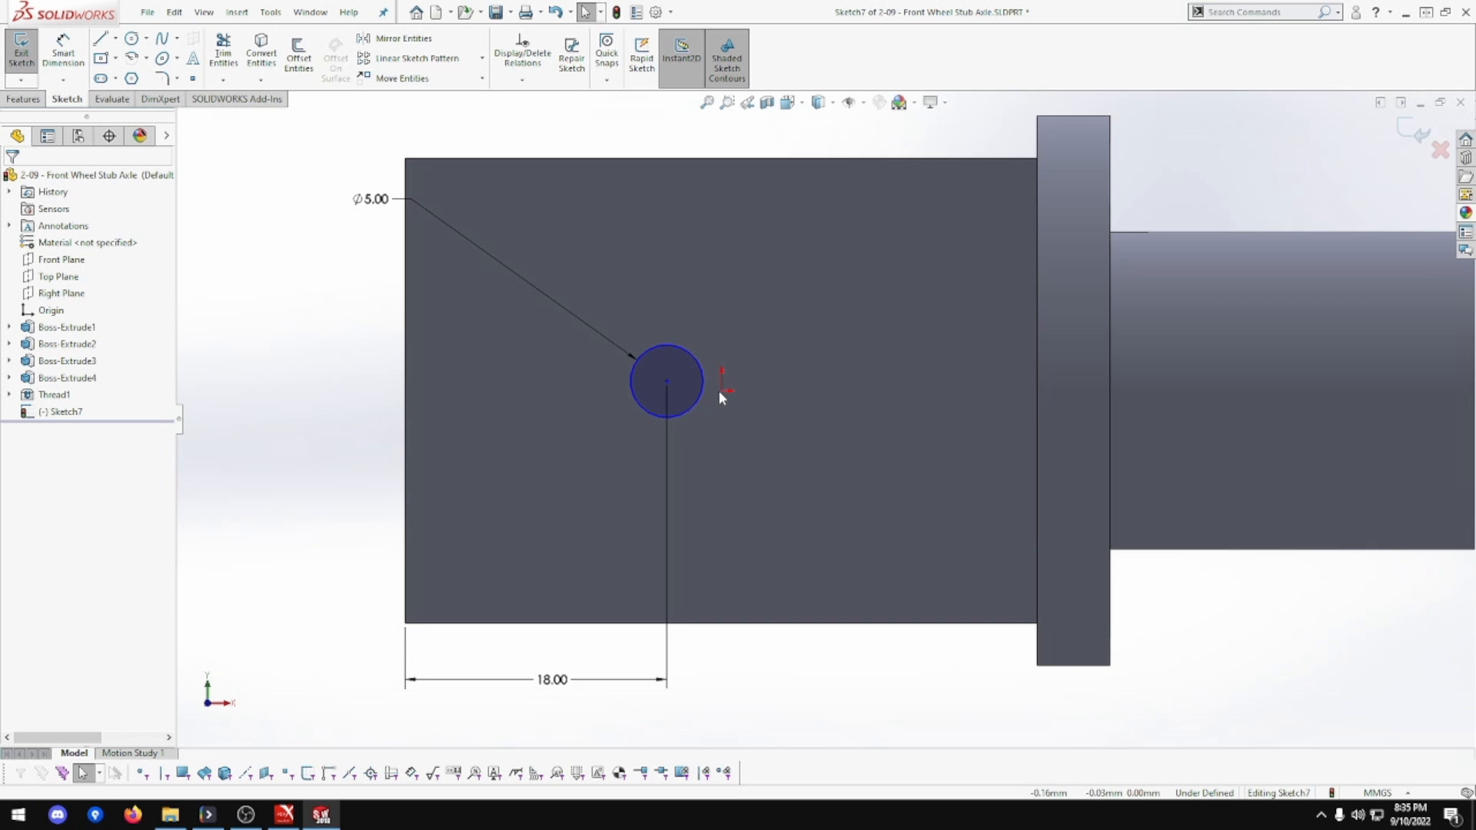
Add a horizontal relation between the origin and the center of the 5 mm circle
{"action": "left_click", "coordinate": [719, 390]}
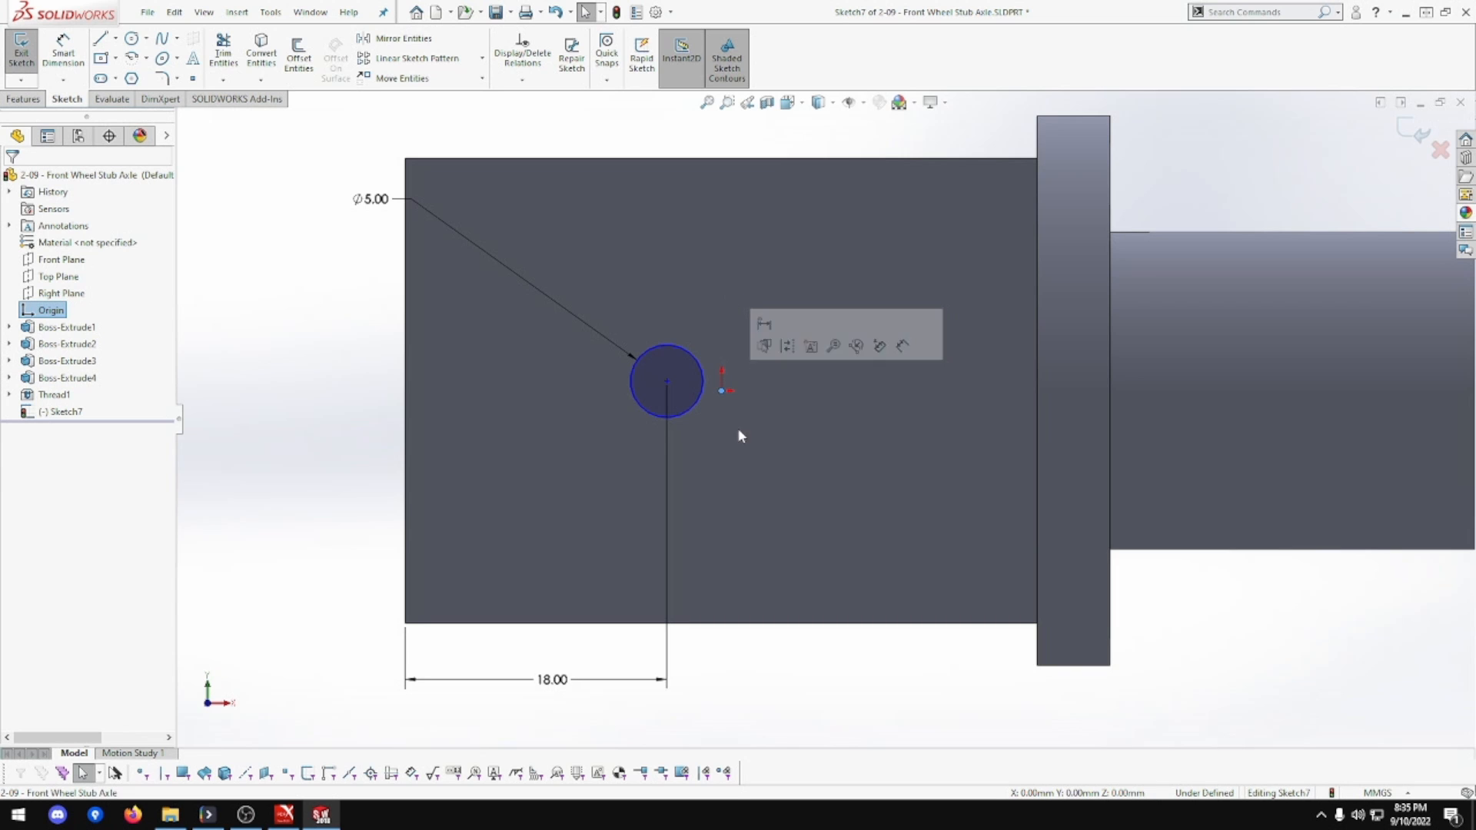
{"action": "left_click", "coordinate": [668, 380], "text": "ctrl"}
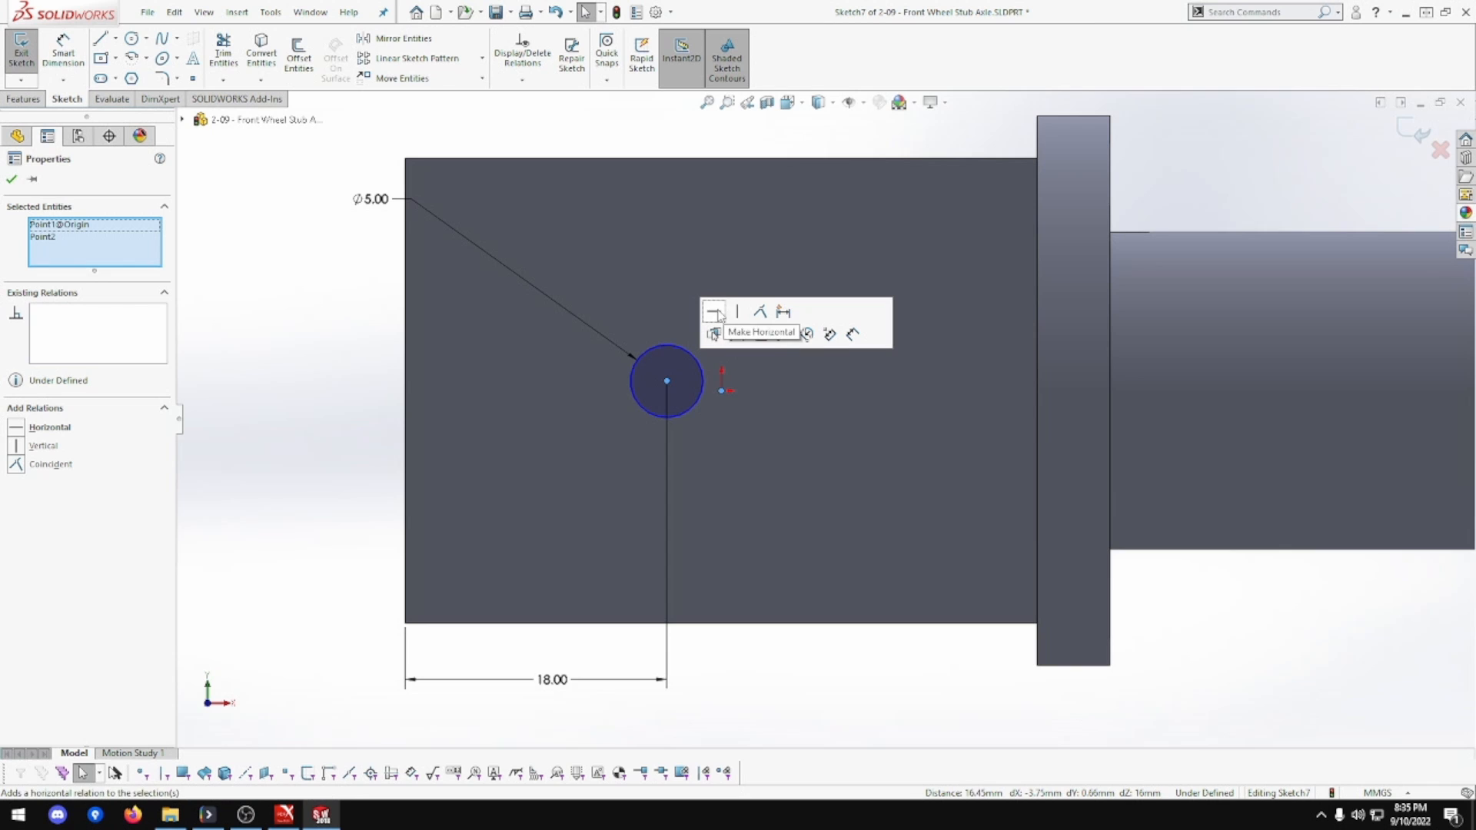
{"action": "left_click", "coordinate": [715, 312]}
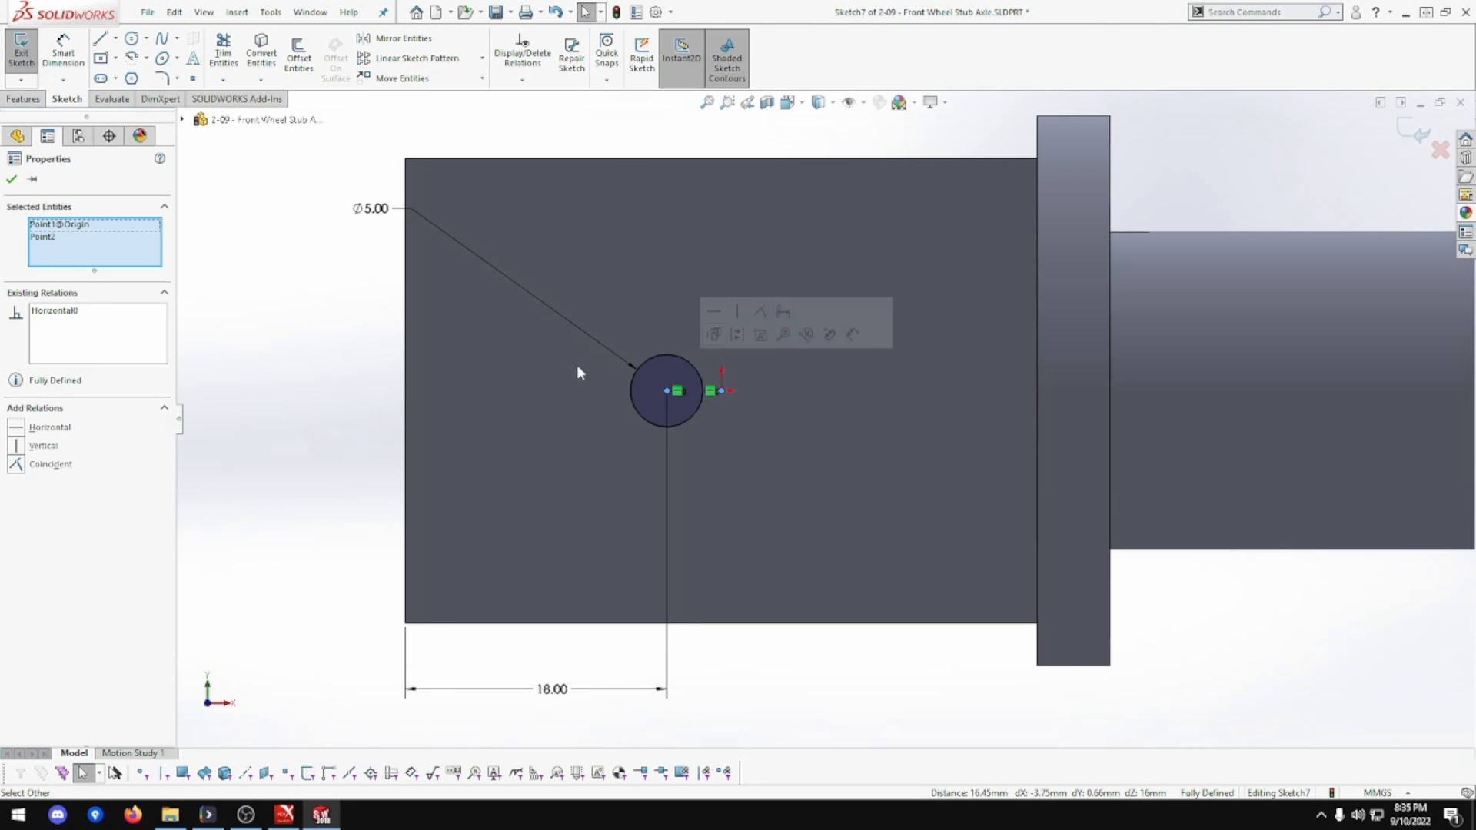
Cut the 5 mm circle through the whole block with an Extruded Cut set to Through All
{"action": "left_click", "coordinate": [21, 99]}
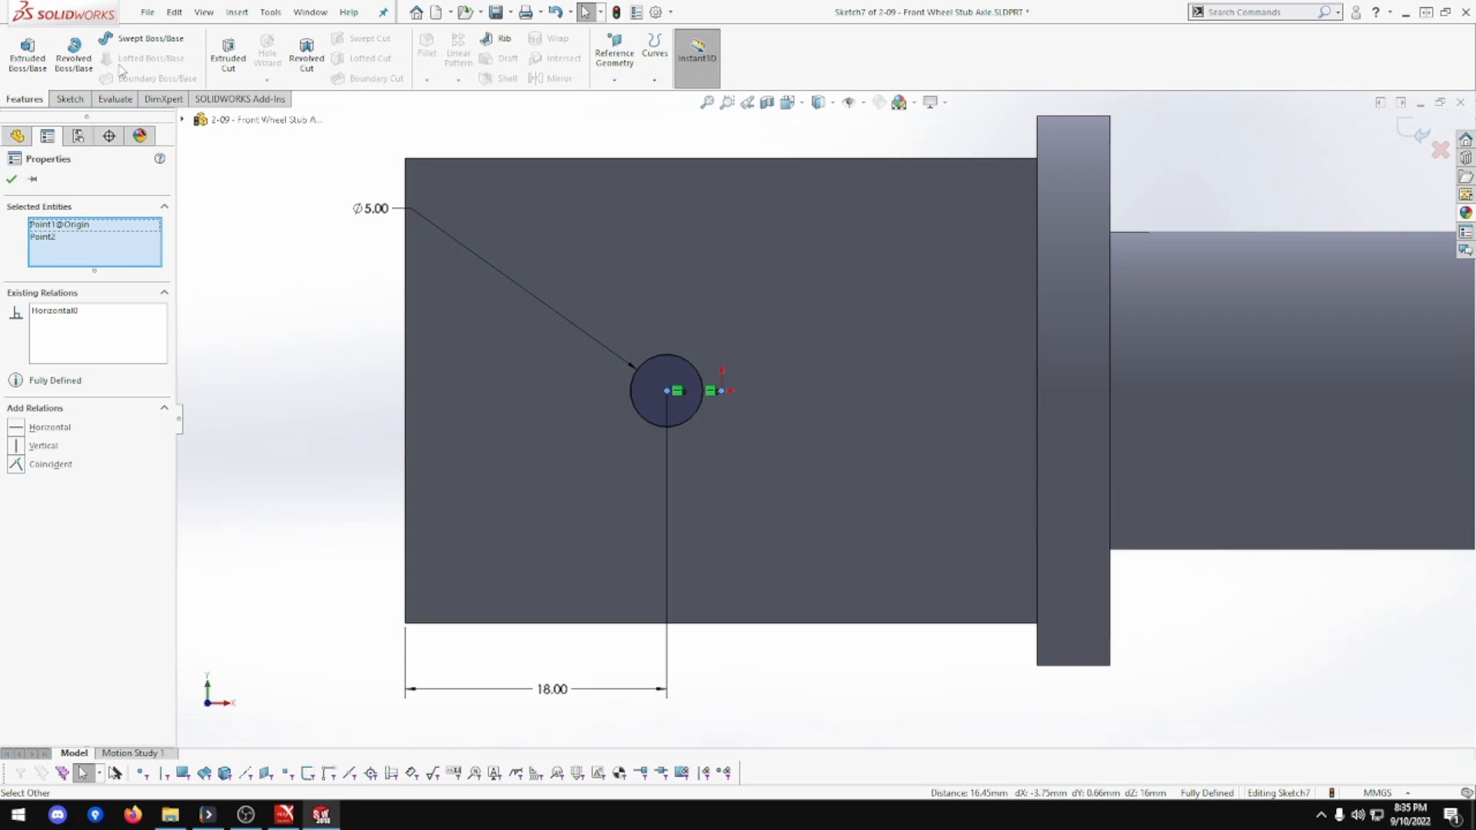
{"action": "left_click", "coordinate": [229, 54]}
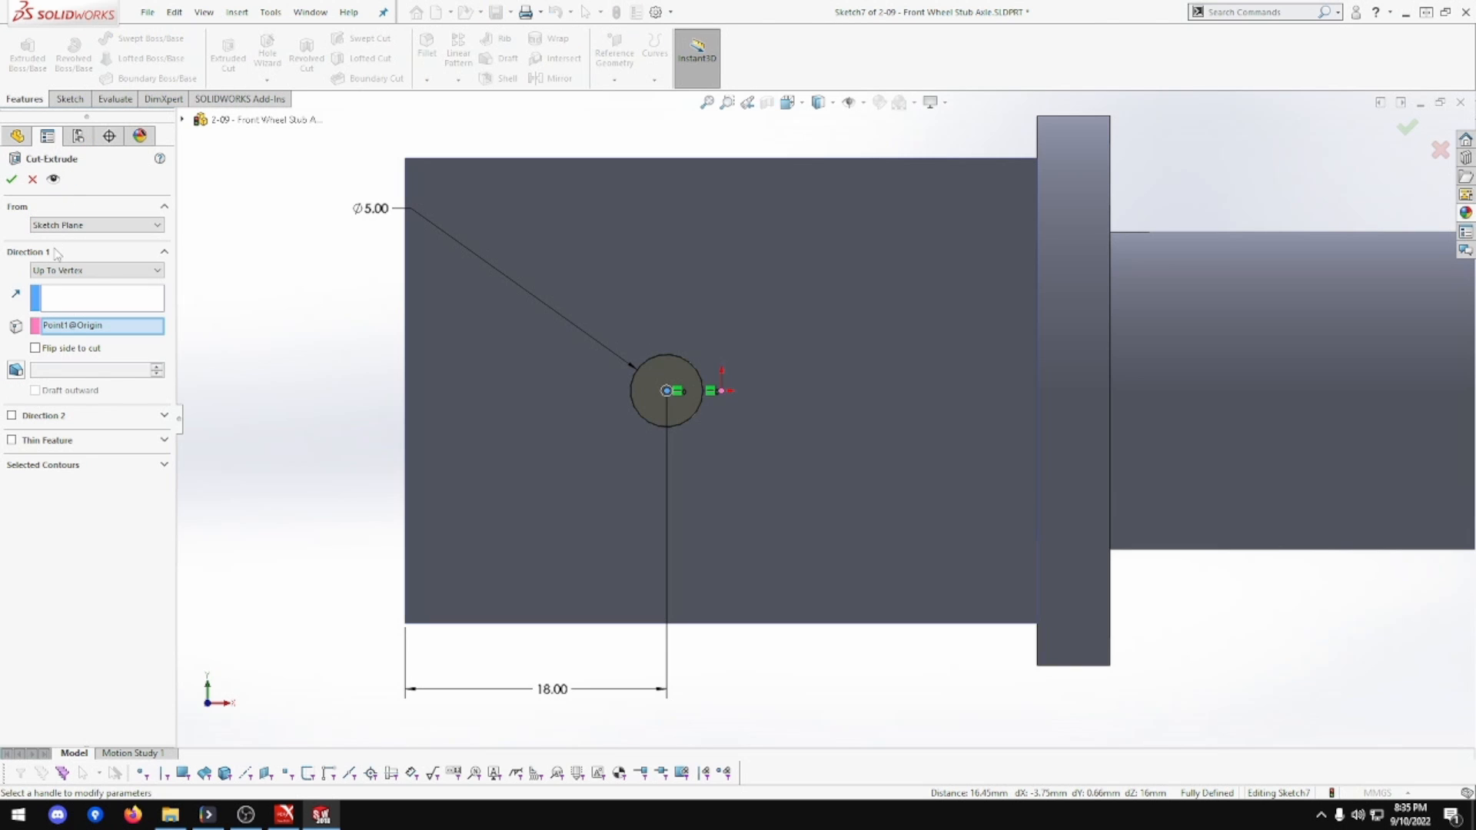
{"action": "left_click", "coordinate": [60, 271]}
{"action": "left_click", "coordinate": [68, 294]}
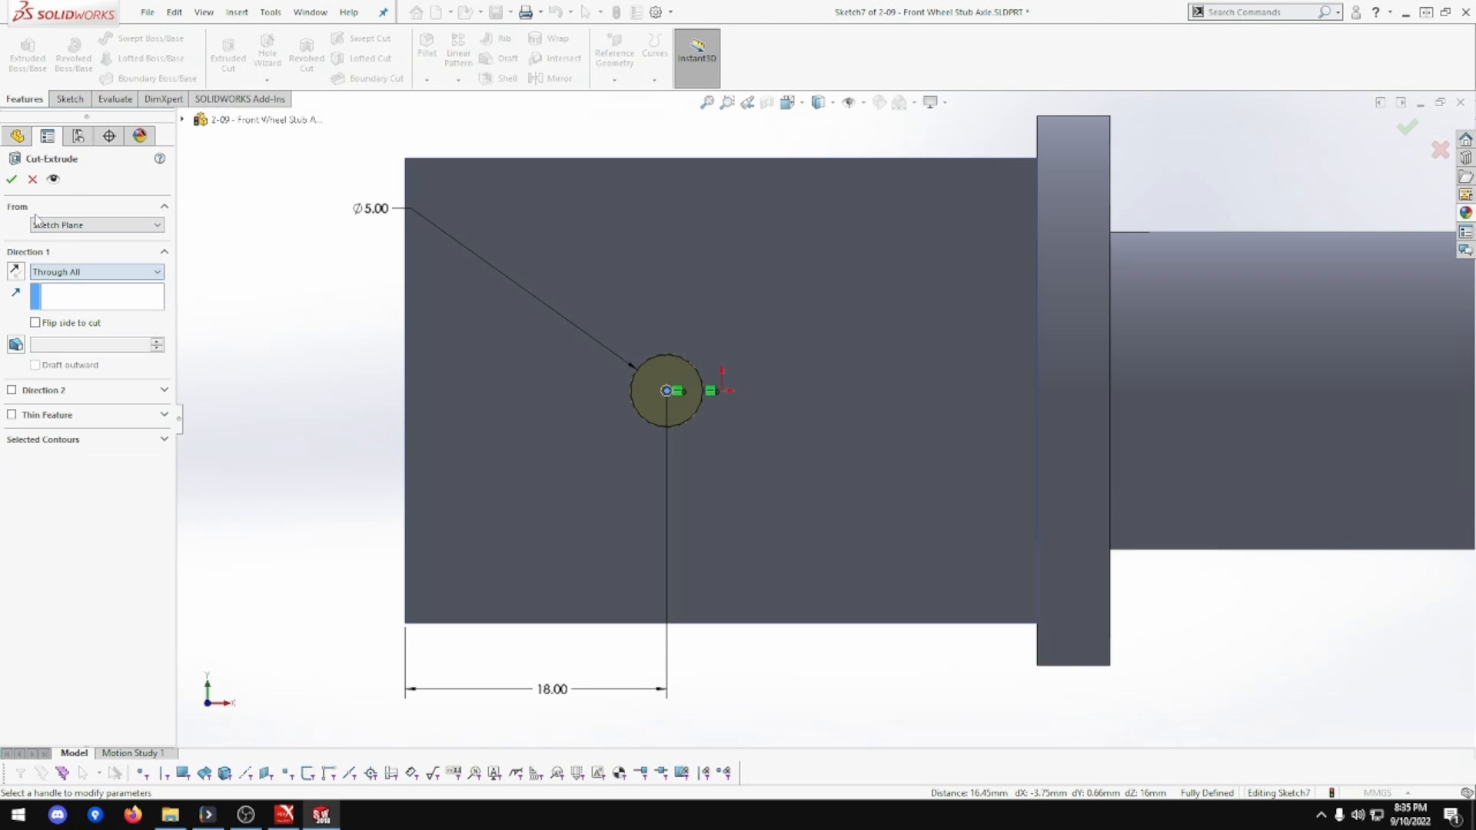
{"action": "left_click", "coordinate": [12, 180]}
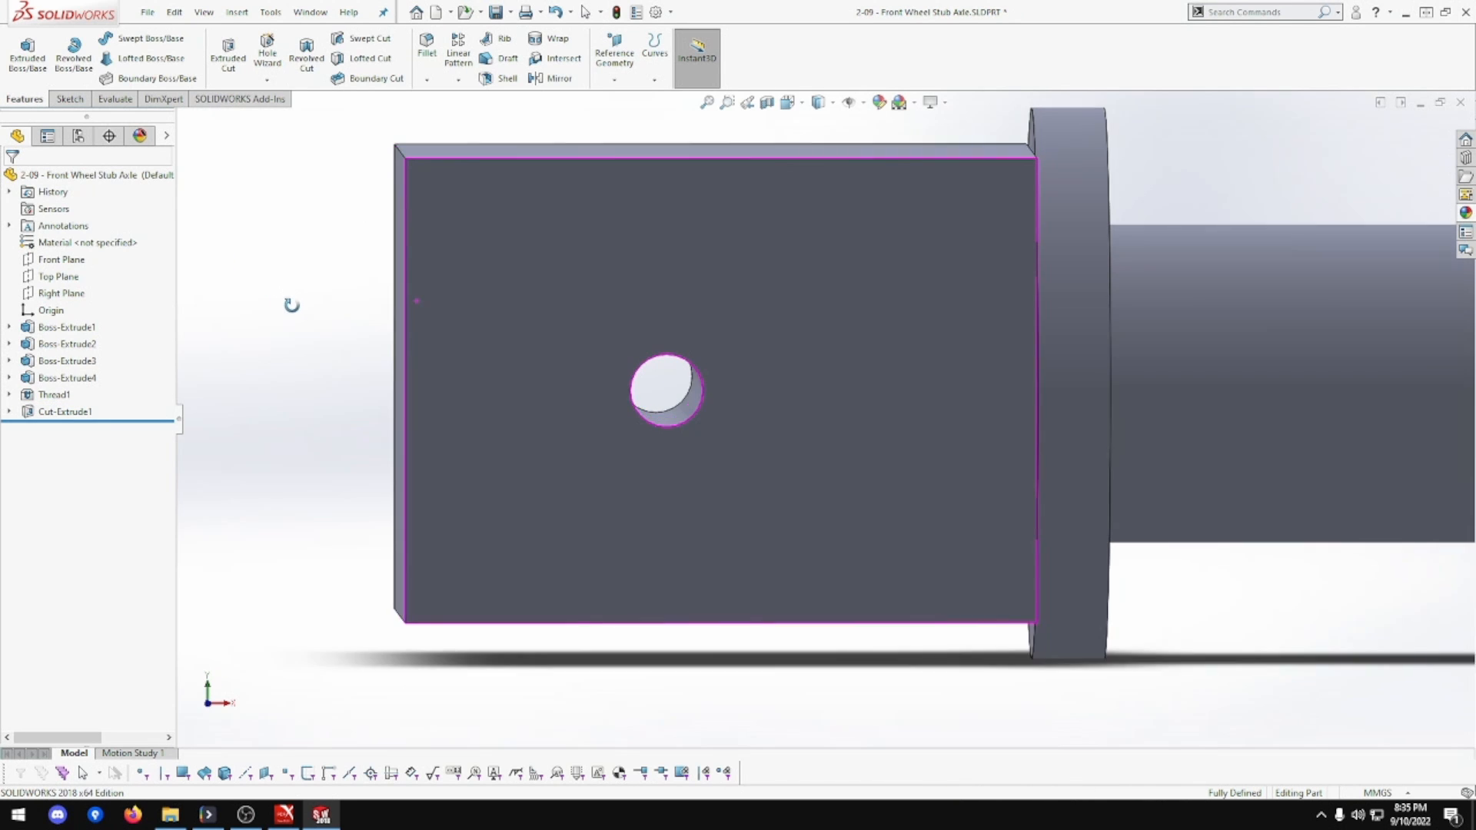
Start a sketch on the block's top face and draw a circle about 14 mm in diameter between the origin and the free end
{"action": "left_click", "coordinate": [558, 142]}
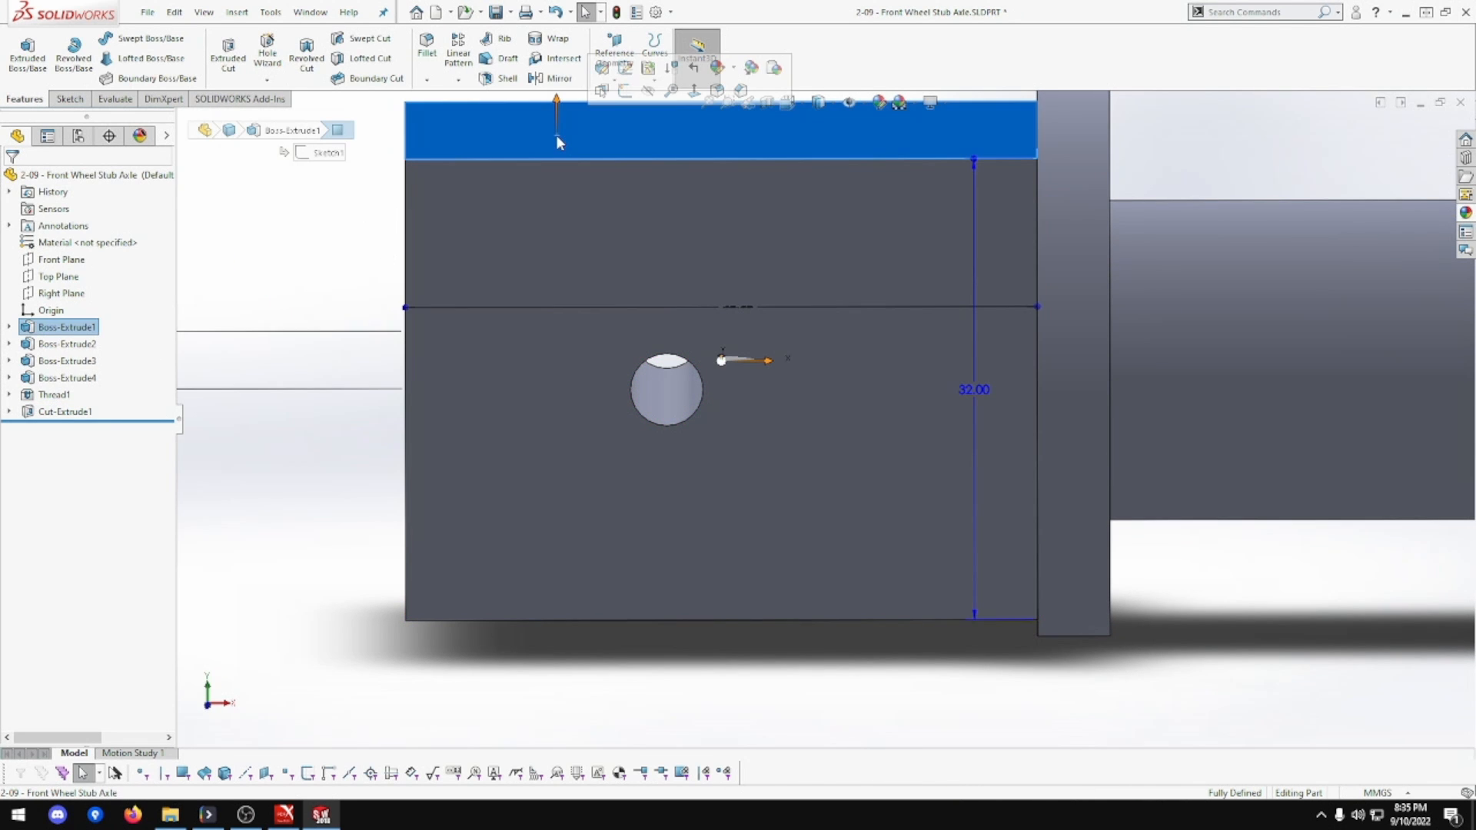
{"action": "right_click", "coordinate": [557, 138]}
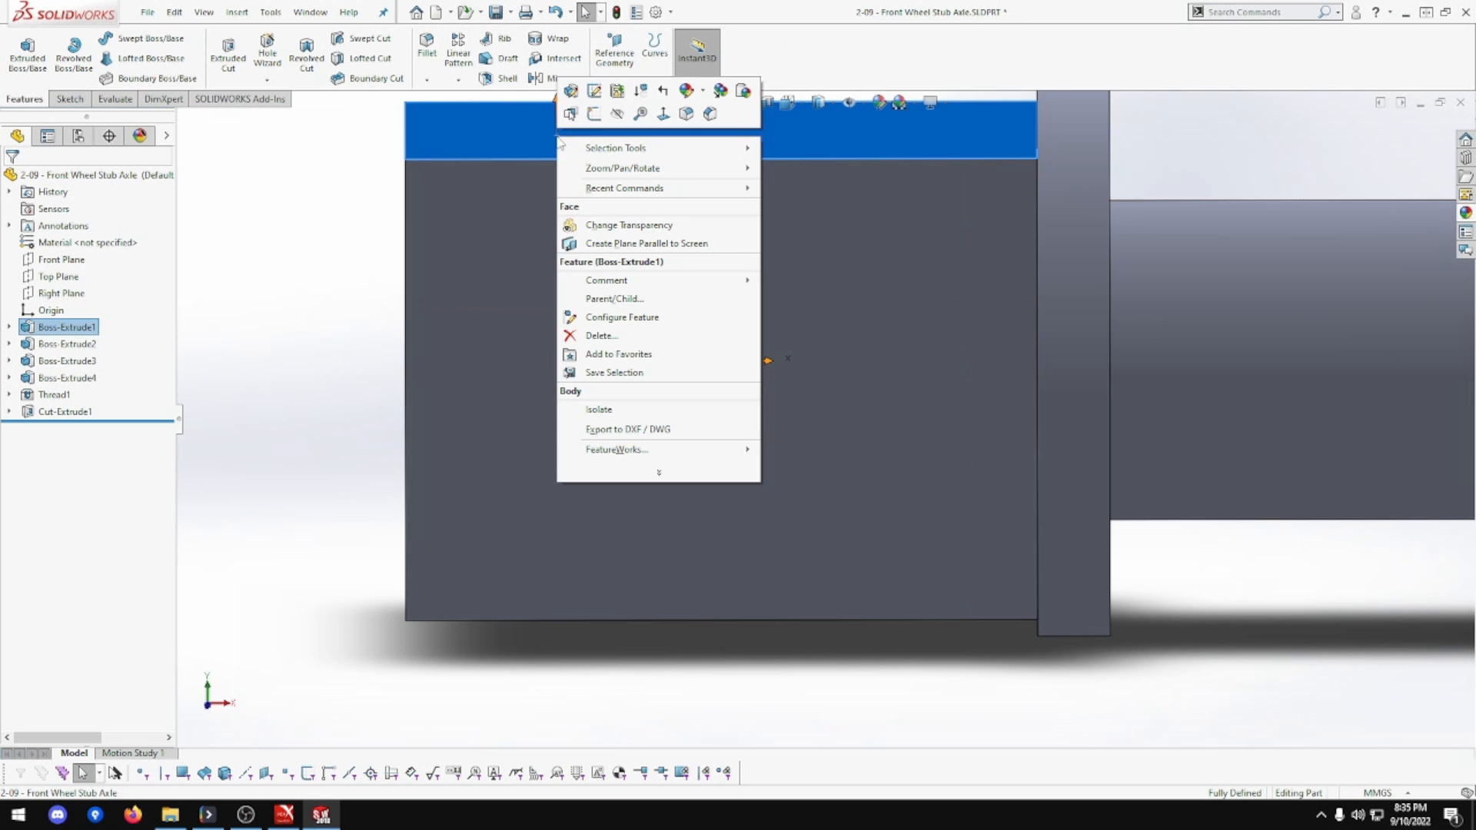
{"action": "left_click", "coordinate": [651, 117]}
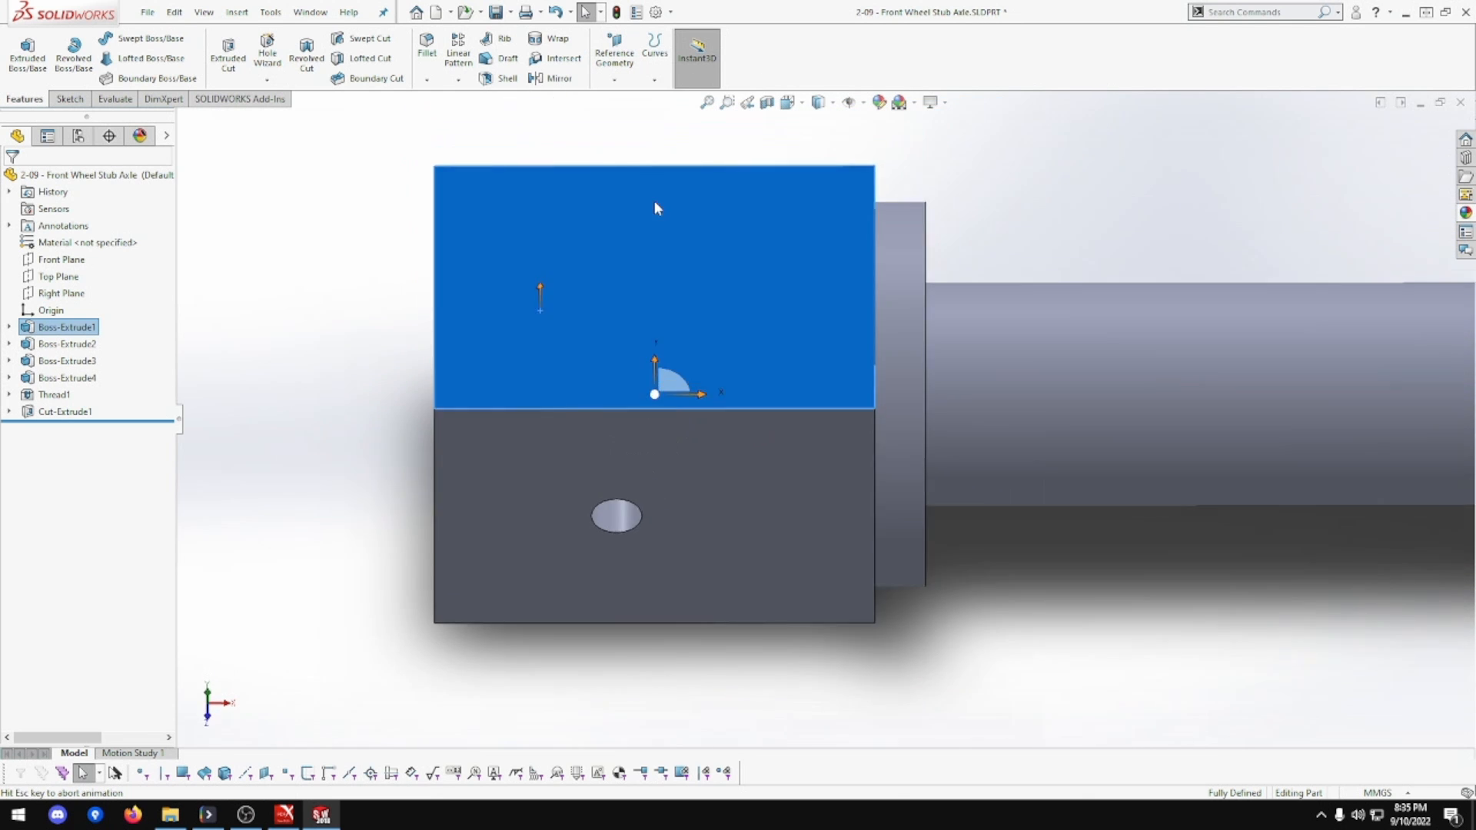
{"action": "right_click", "coordinate": [600, 400]}
{"action": "left_click", "coordinate": [639, 370]}
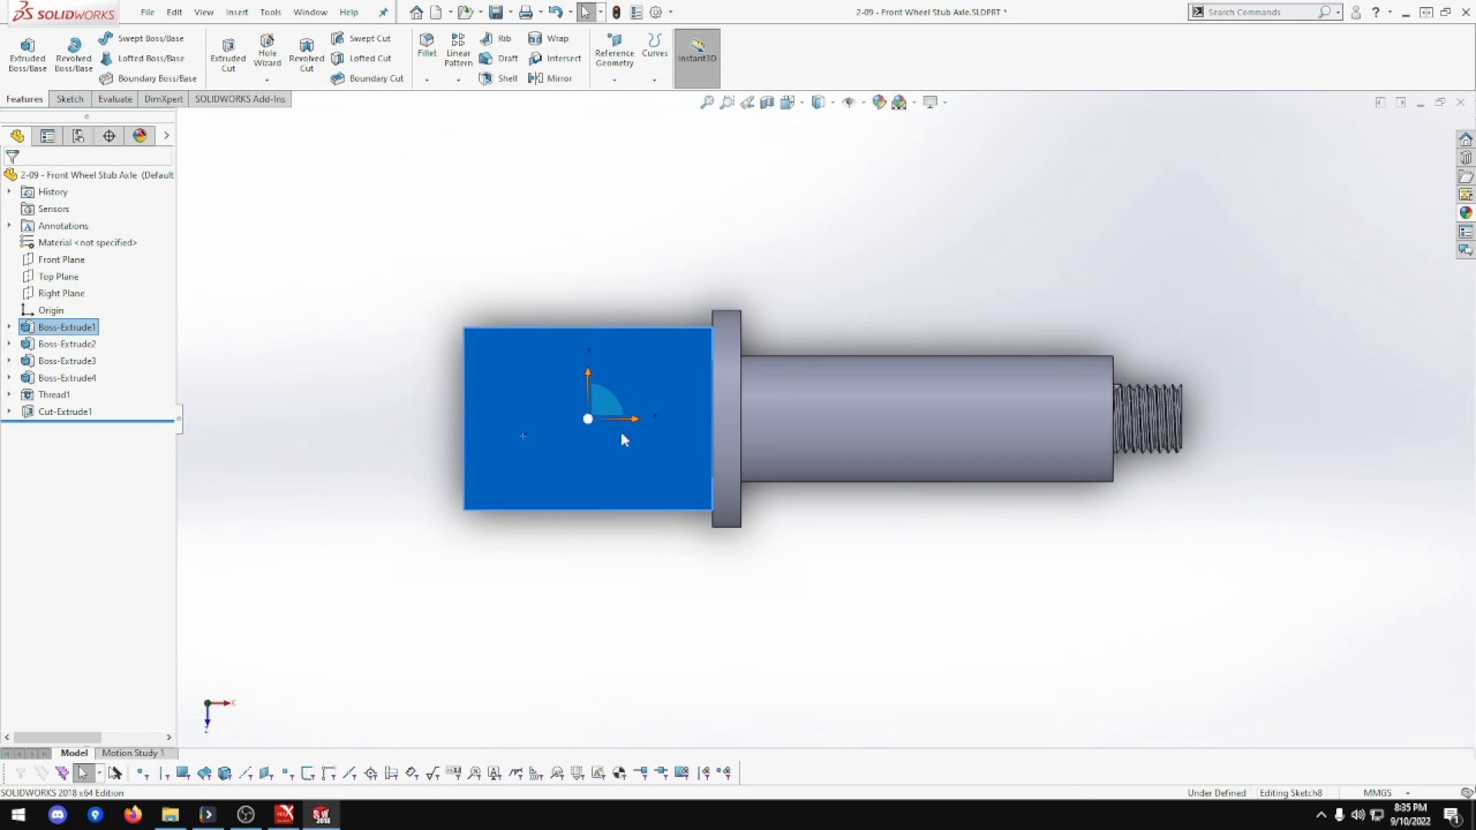
{"action": "scroll", "coordinate": [618, 409], "scroll_direction": "down", "scroll_amount": 5}
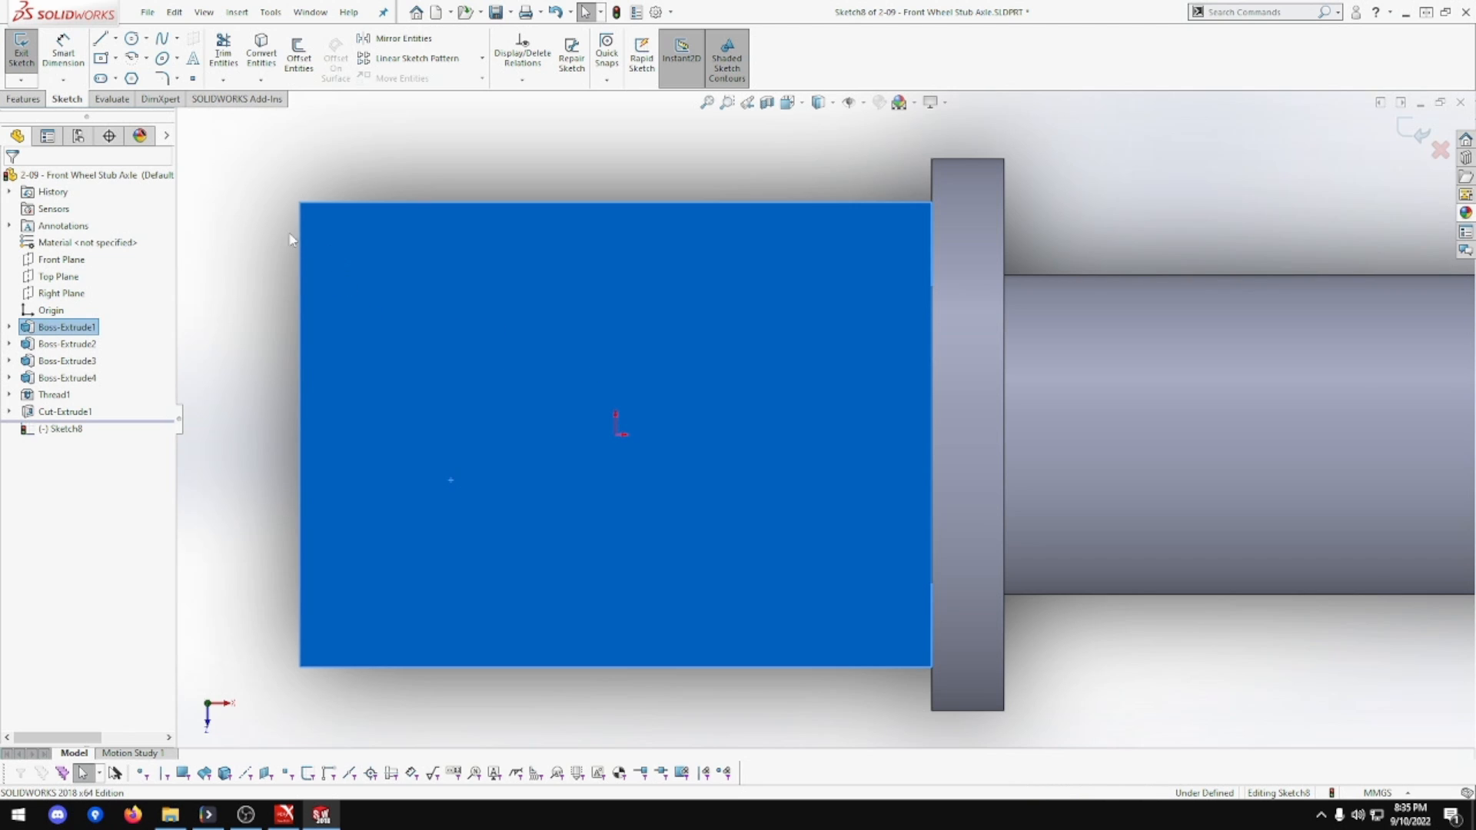
{"action": "left_click", "coordinate": [131, 38]}
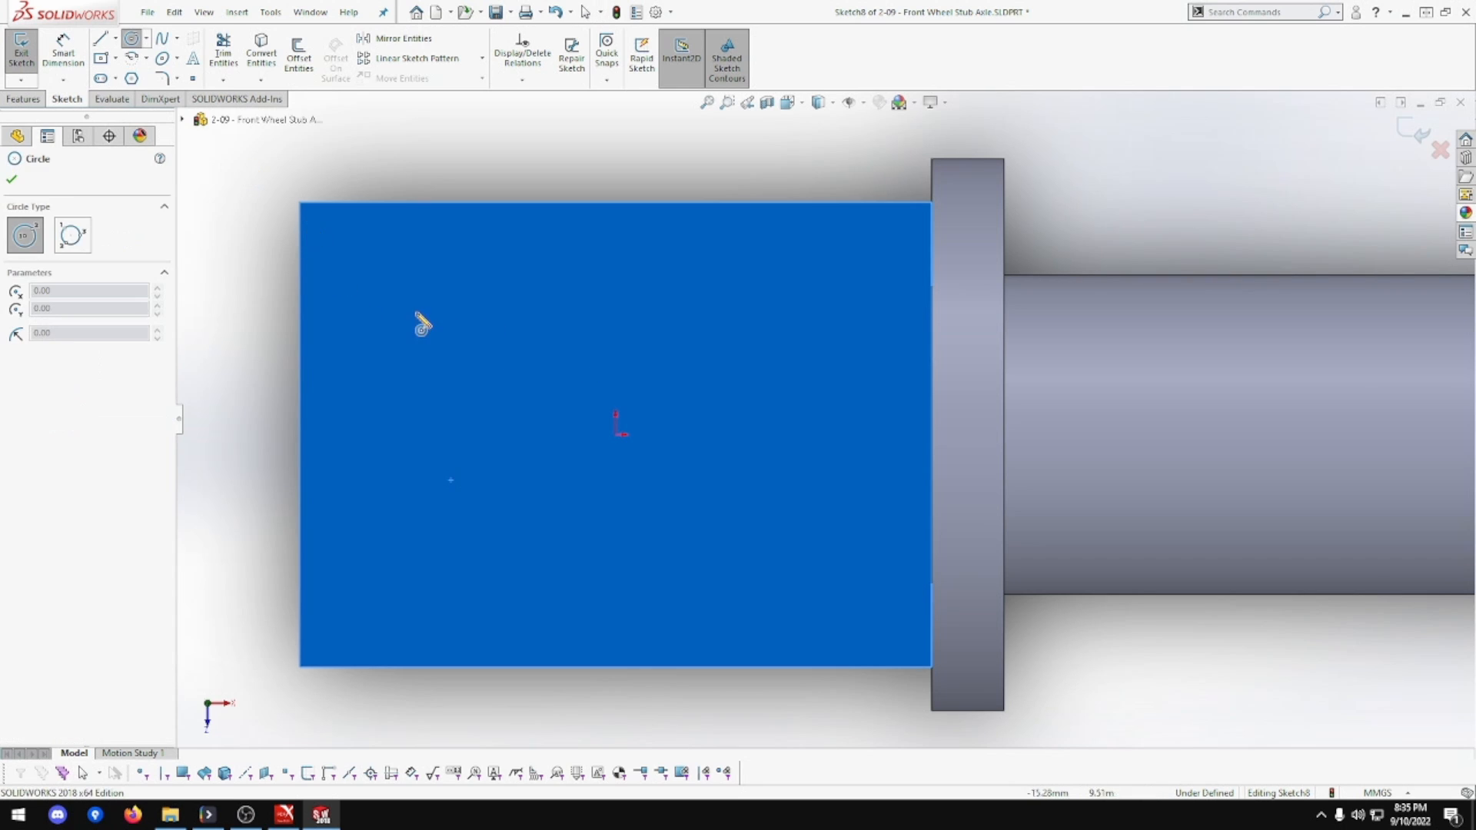
{"action": "left_click", "coordinate": [556, 434]}
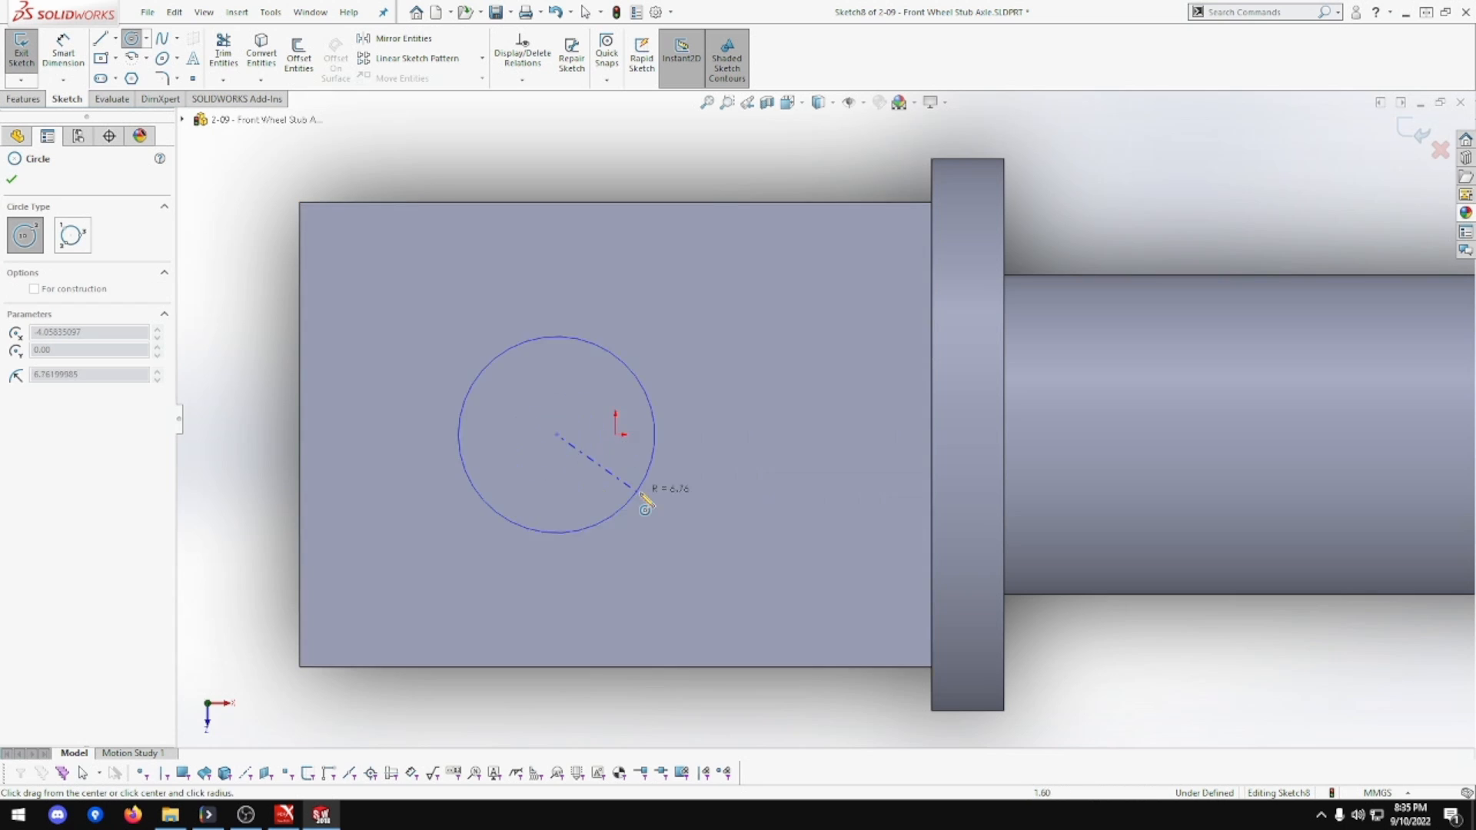
{"action": "left_click", "coordinate": [641, 495]}
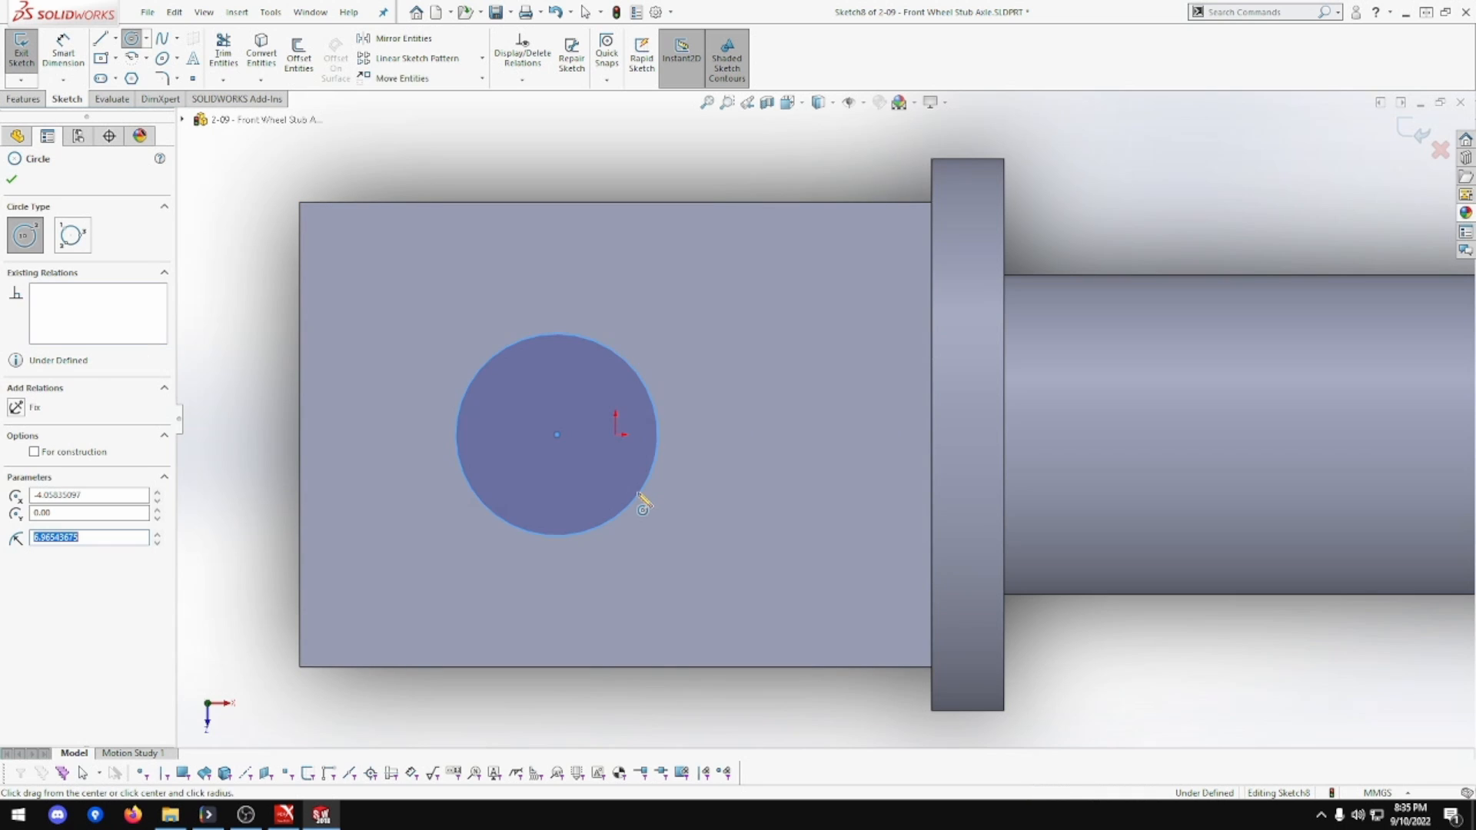
Dimension the circle on the block's top face to a diameter of 19 mm
{"action": "left_click", "coordinate": [63, 52]}
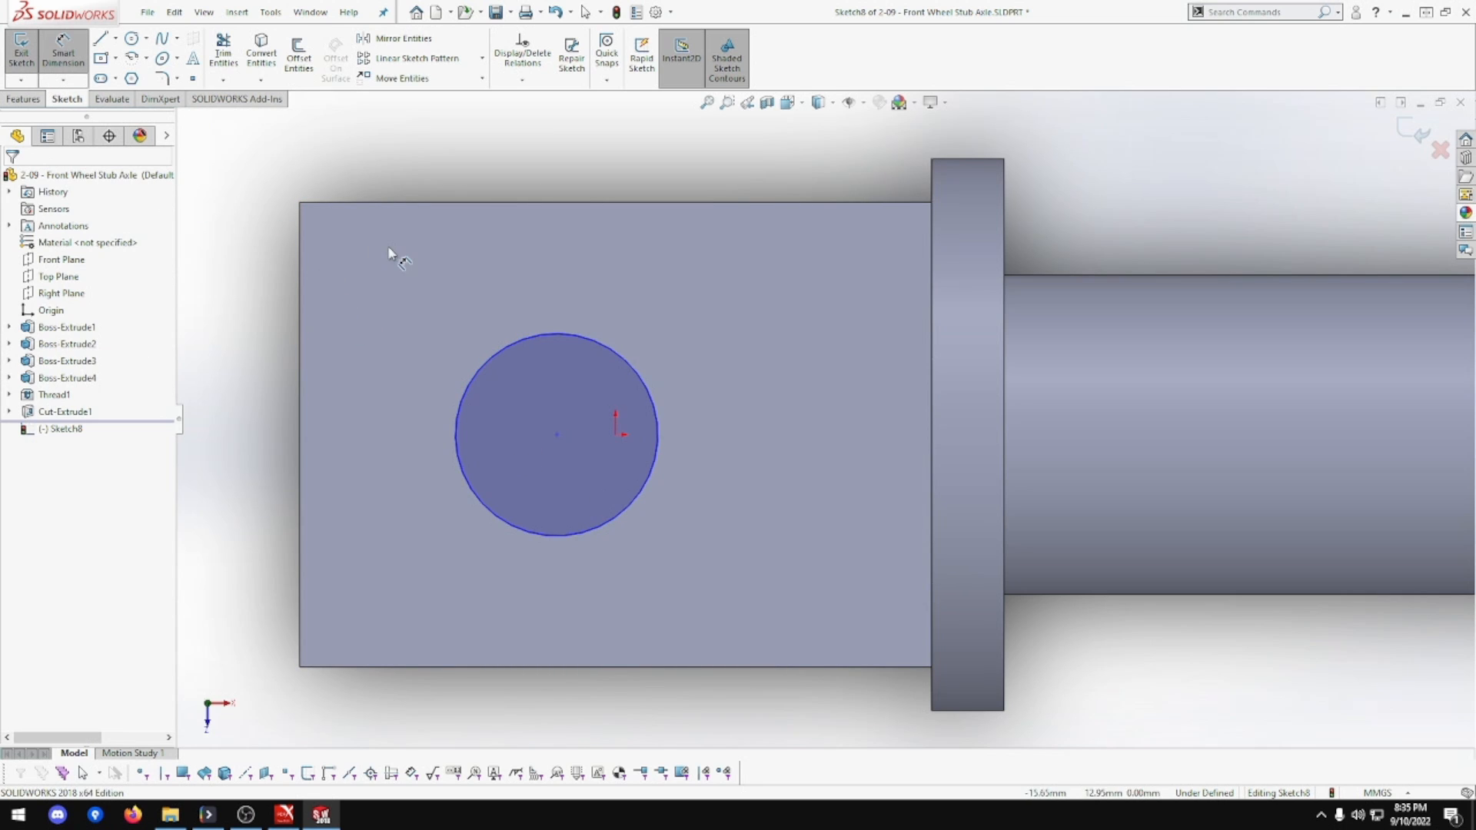
{"action": "left_click", "coordinate": [602, 343]}
{"action": "left_click", "coordinate": [226, 177]}
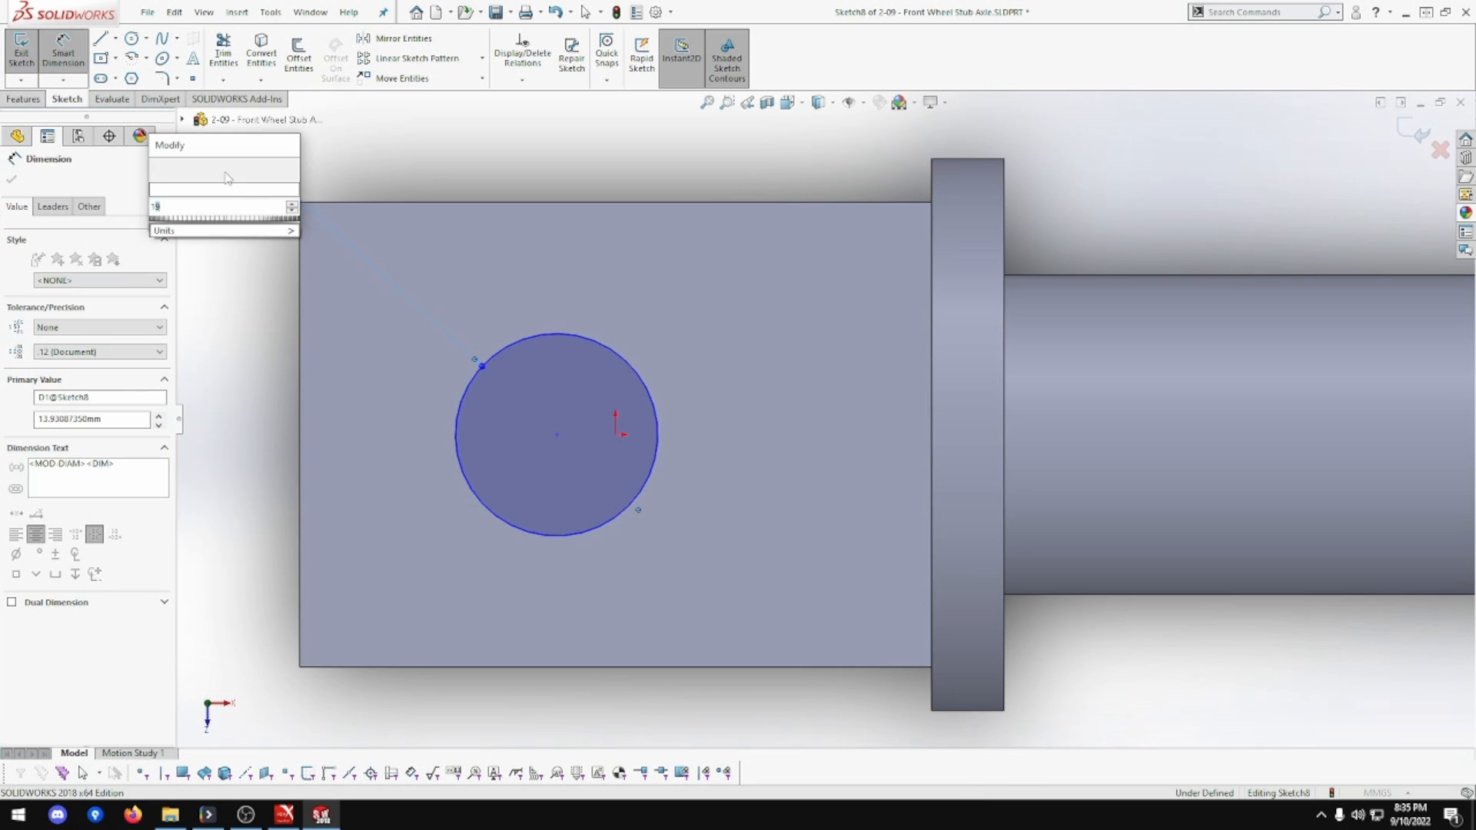
{"action": "type", "text": "19"}
{"action": "key", "text": "Return"}
{"action": "key", "text": "Escape"}
Add a horizontal relation between the origin and the center of the 19 mm circle
{"action": "left_click", "coordinate": [615, 436]}
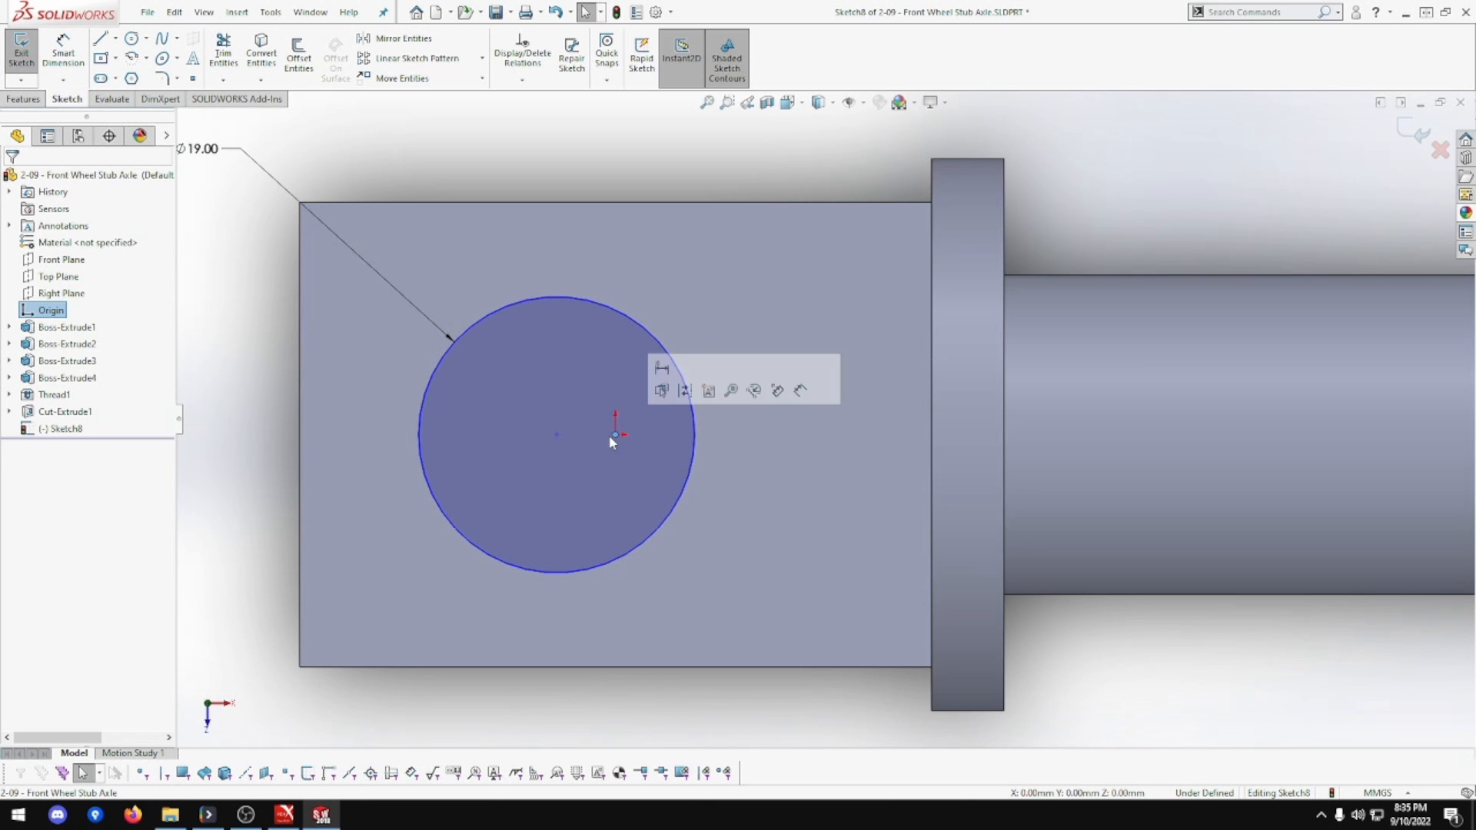
{"action": "left_click", "coordinate": [557, 435], "text": "ctrl"}
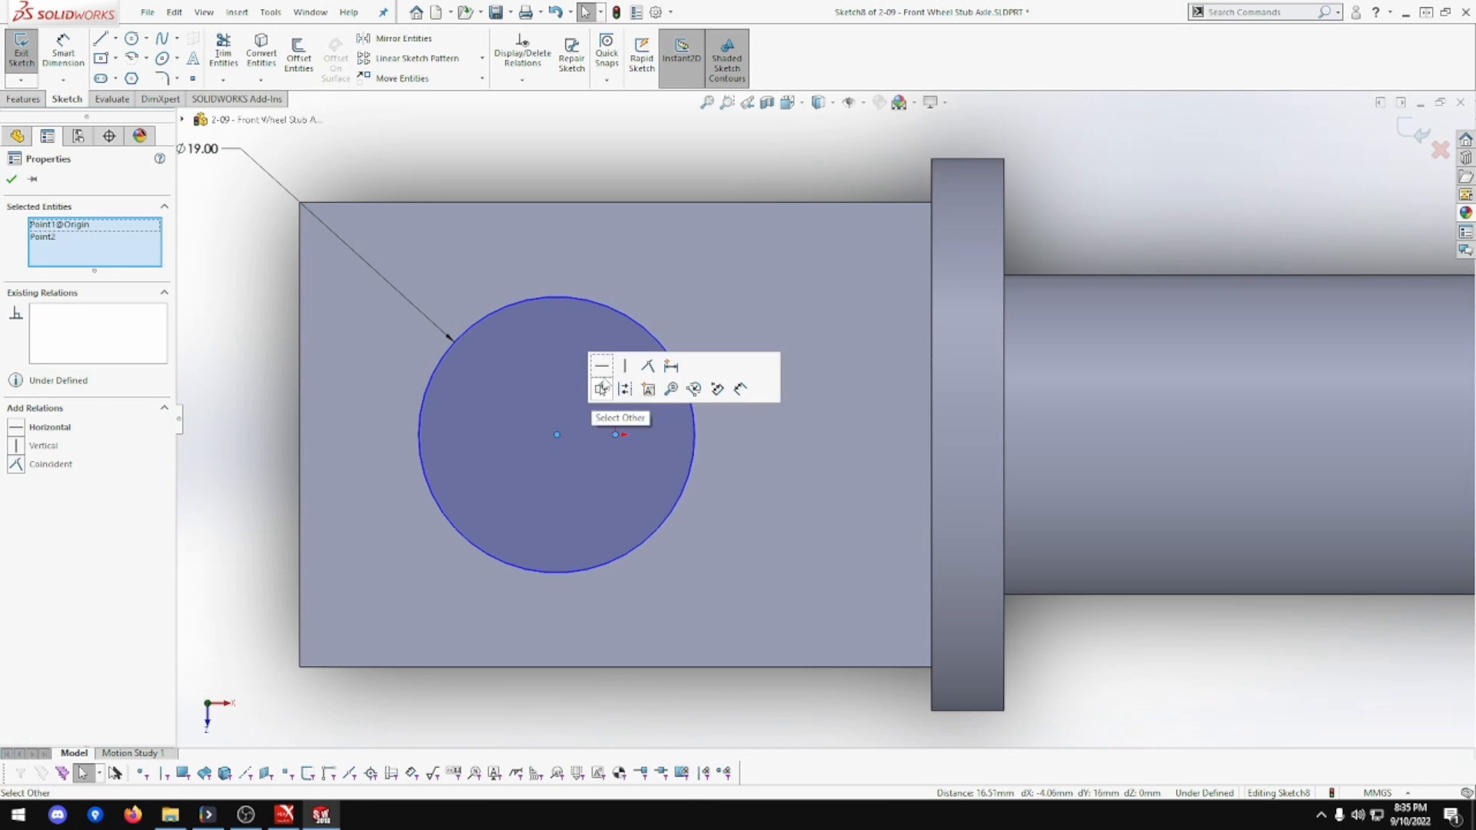
{"action": "left_click", "coordinate": [599, 389]}
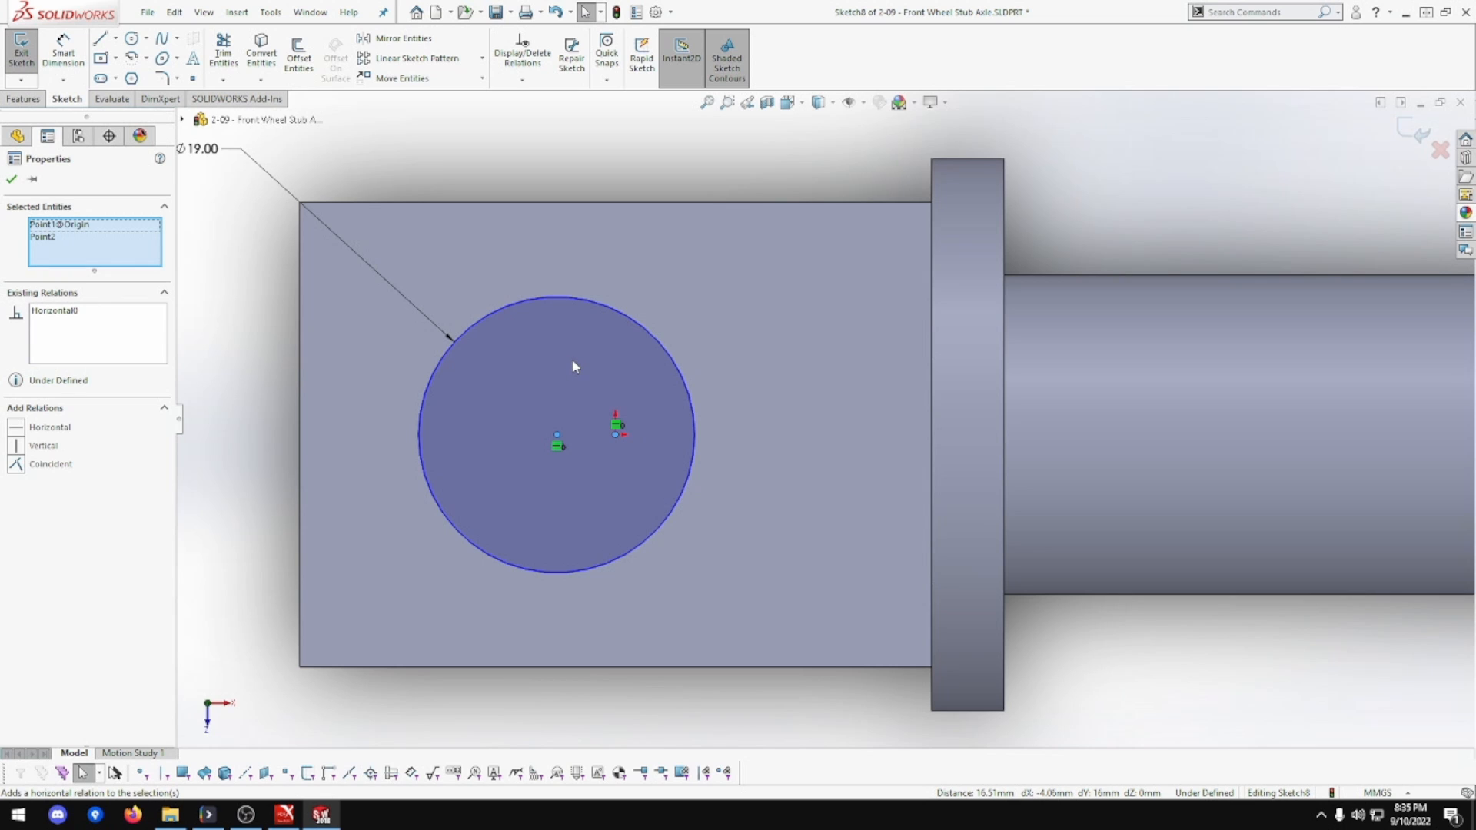
Dimension the 19 mm circle's center 18 mm from the block's free end edge
{"action": "left_click", "coordinate": [63, 52]}
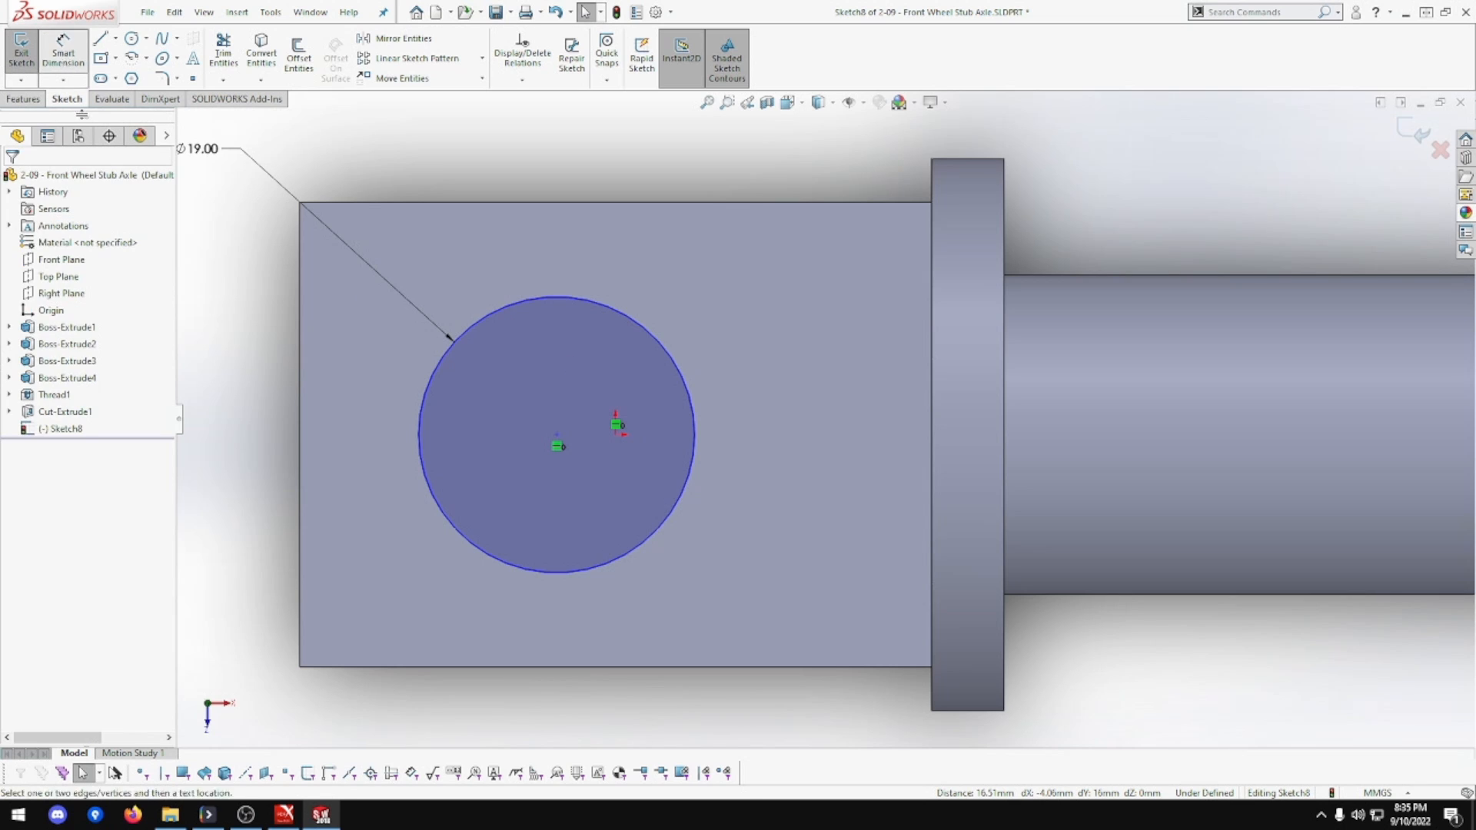
{"action": "left_click", "coordinate": [301, 351]}
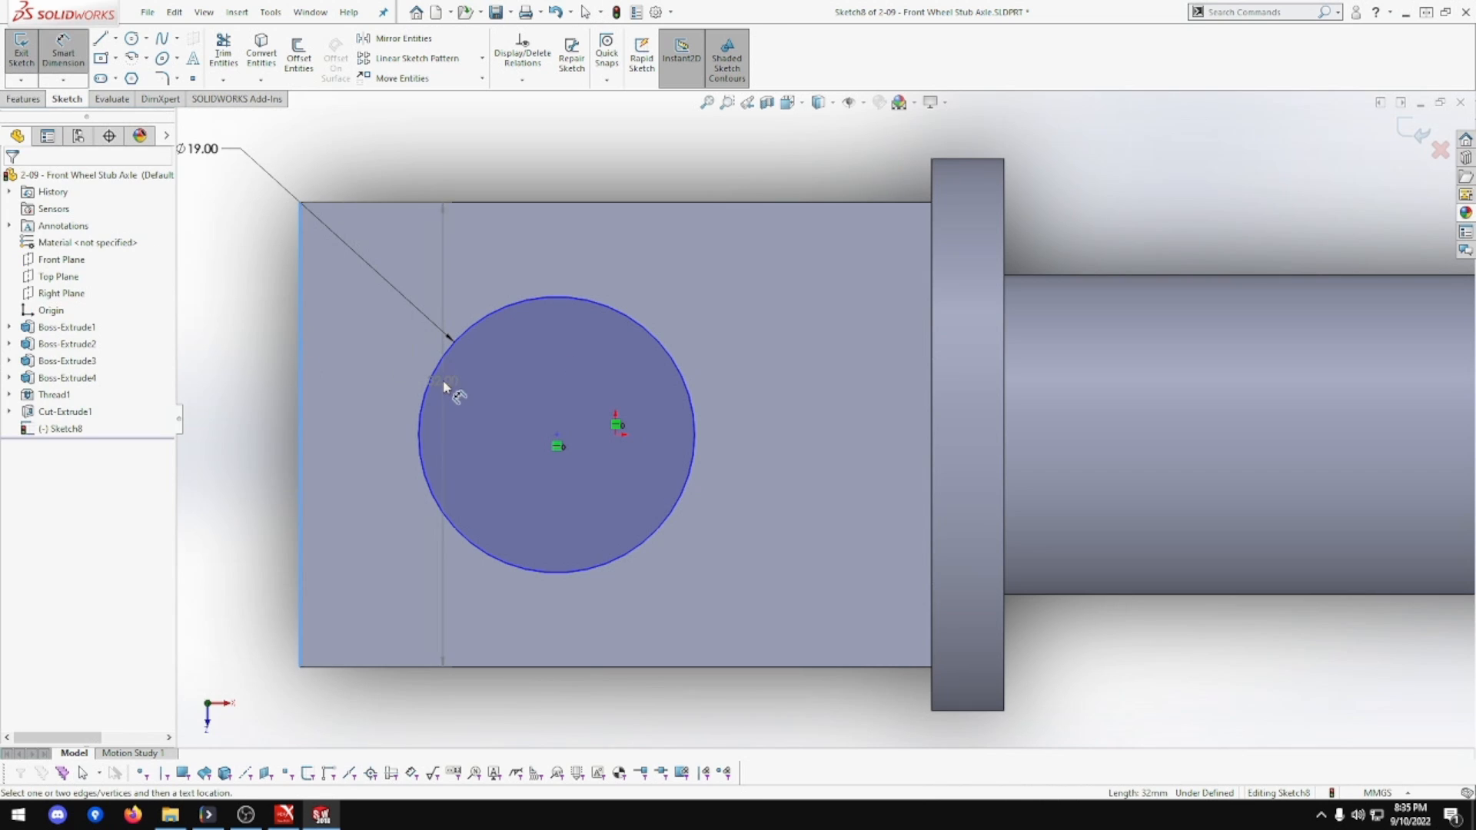
{"action": "left_click", "coordinate": [558, 439]}
{"action": "left_click", "coordinate": [421, 168]}
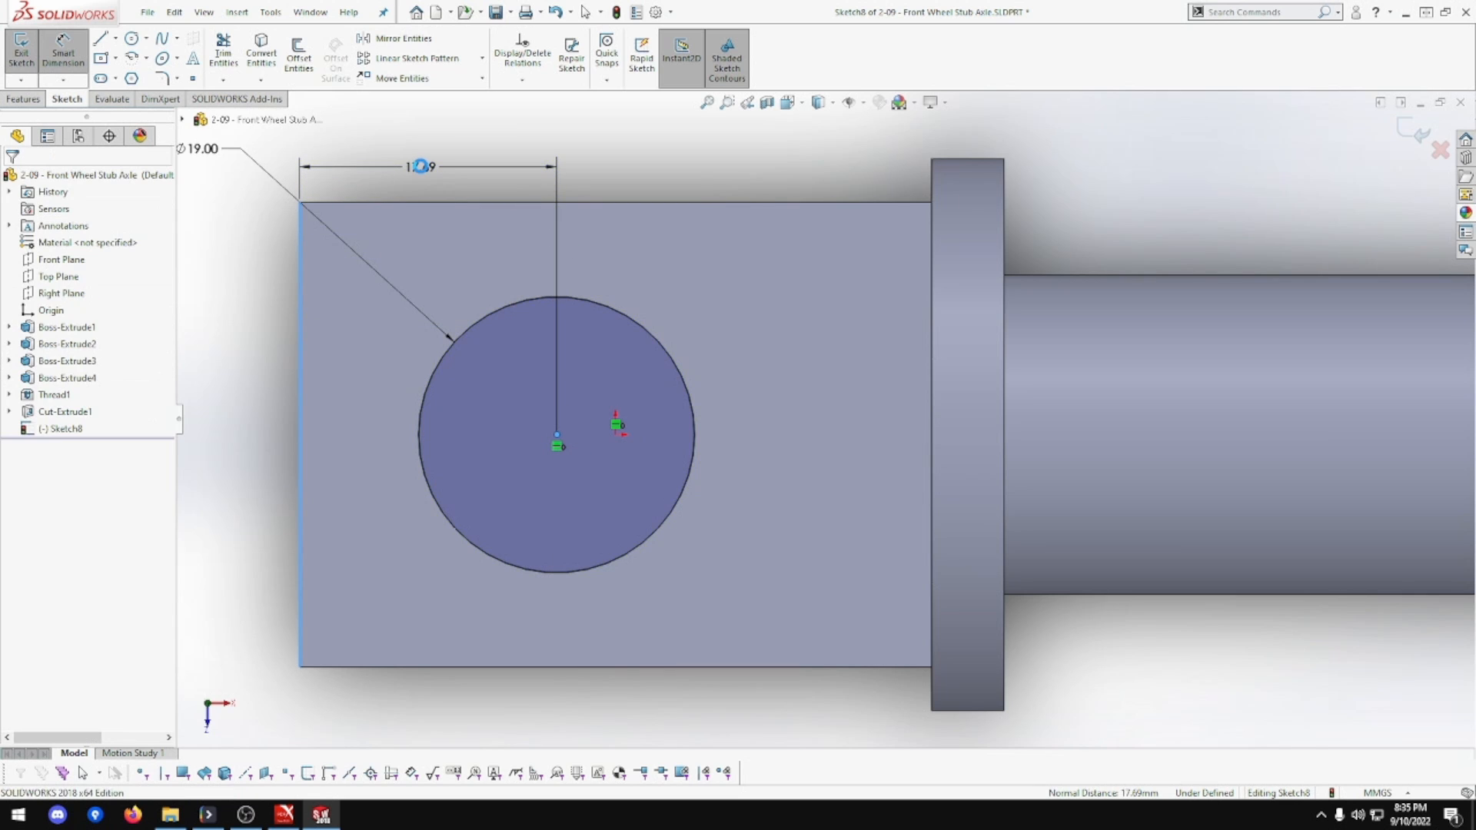
{"action": "type", "text": "18"}
{"action": "key", "text": "Return"}
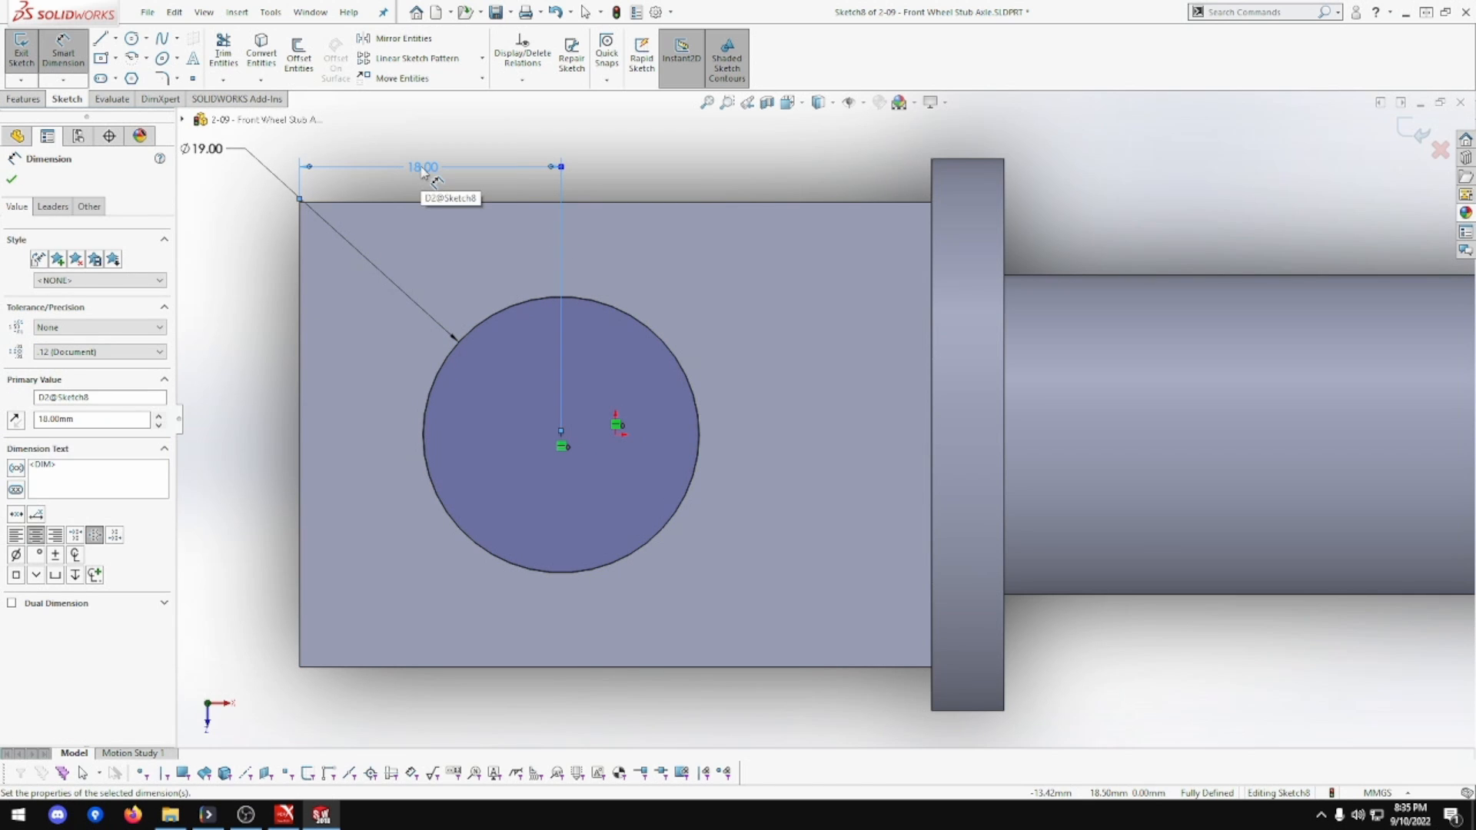
Cut the 19 mm circle through the block with an Extruded Cut set to Through All, and save the part
{"action": "left_click", "coordinate": [27, 101]}
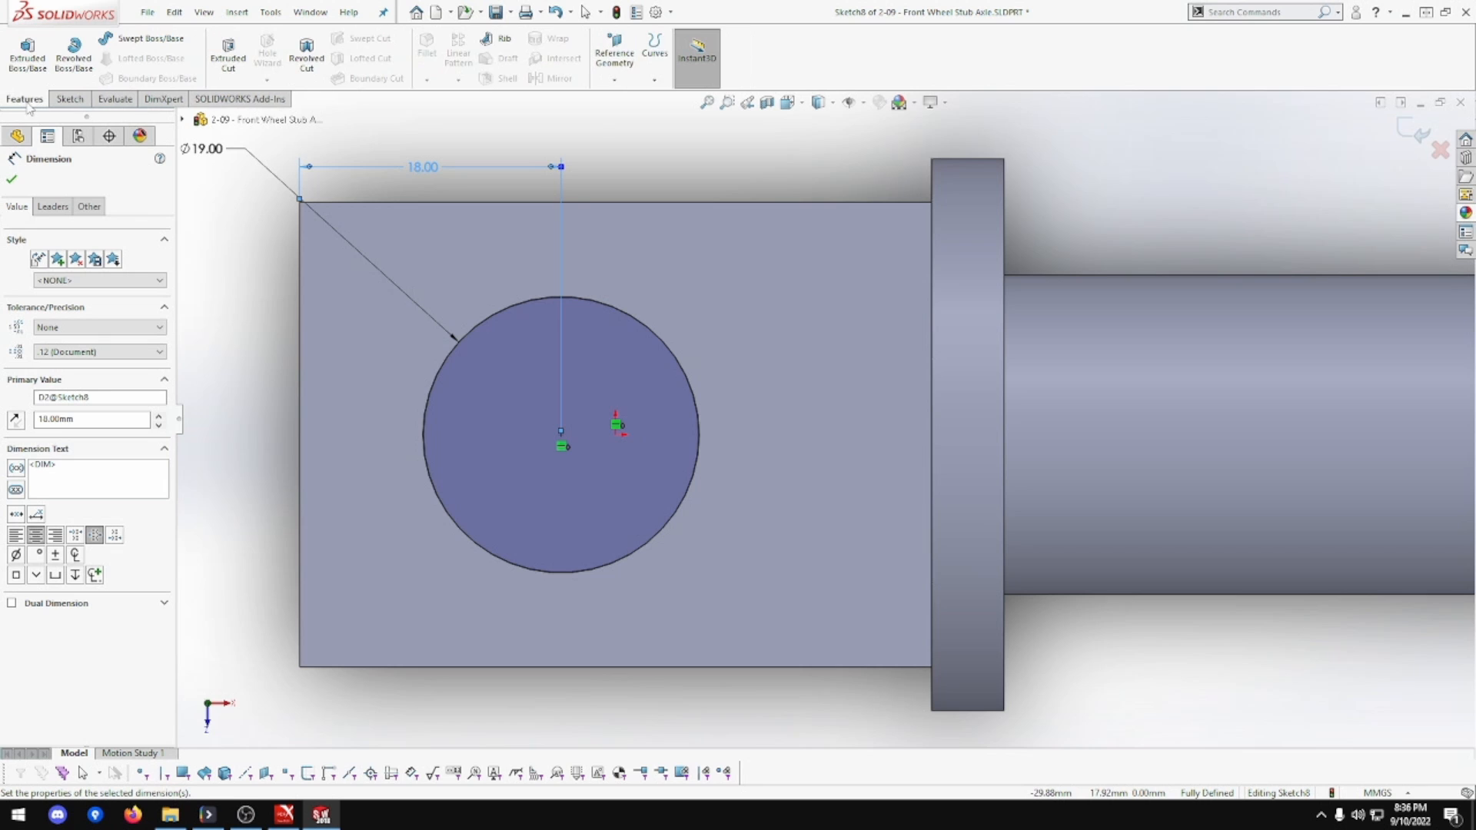
{"action": "left_click", "coordinate": [252, 71]}
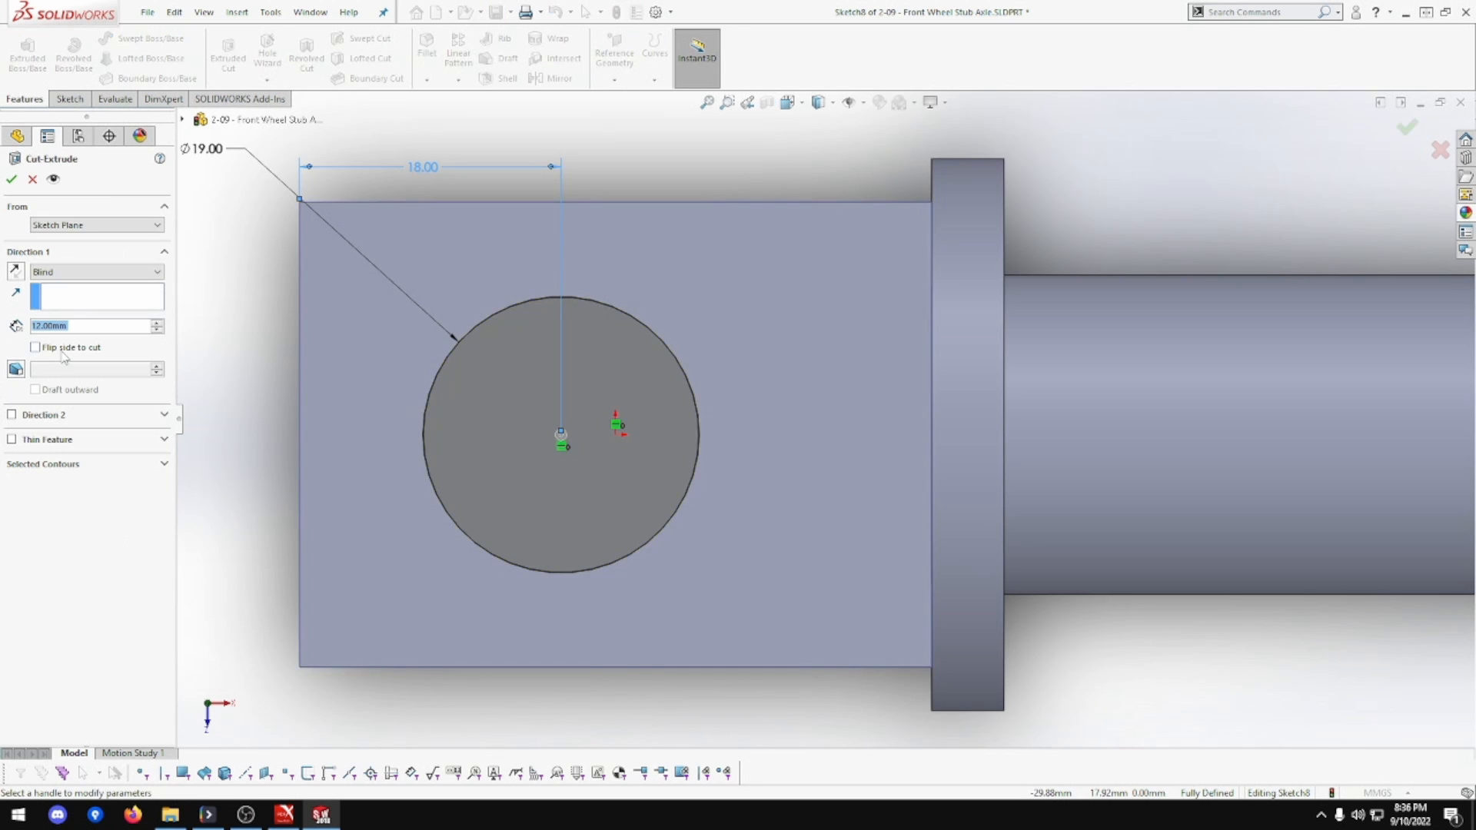
{"action": "left_click", "coordinate": [59, 273]}
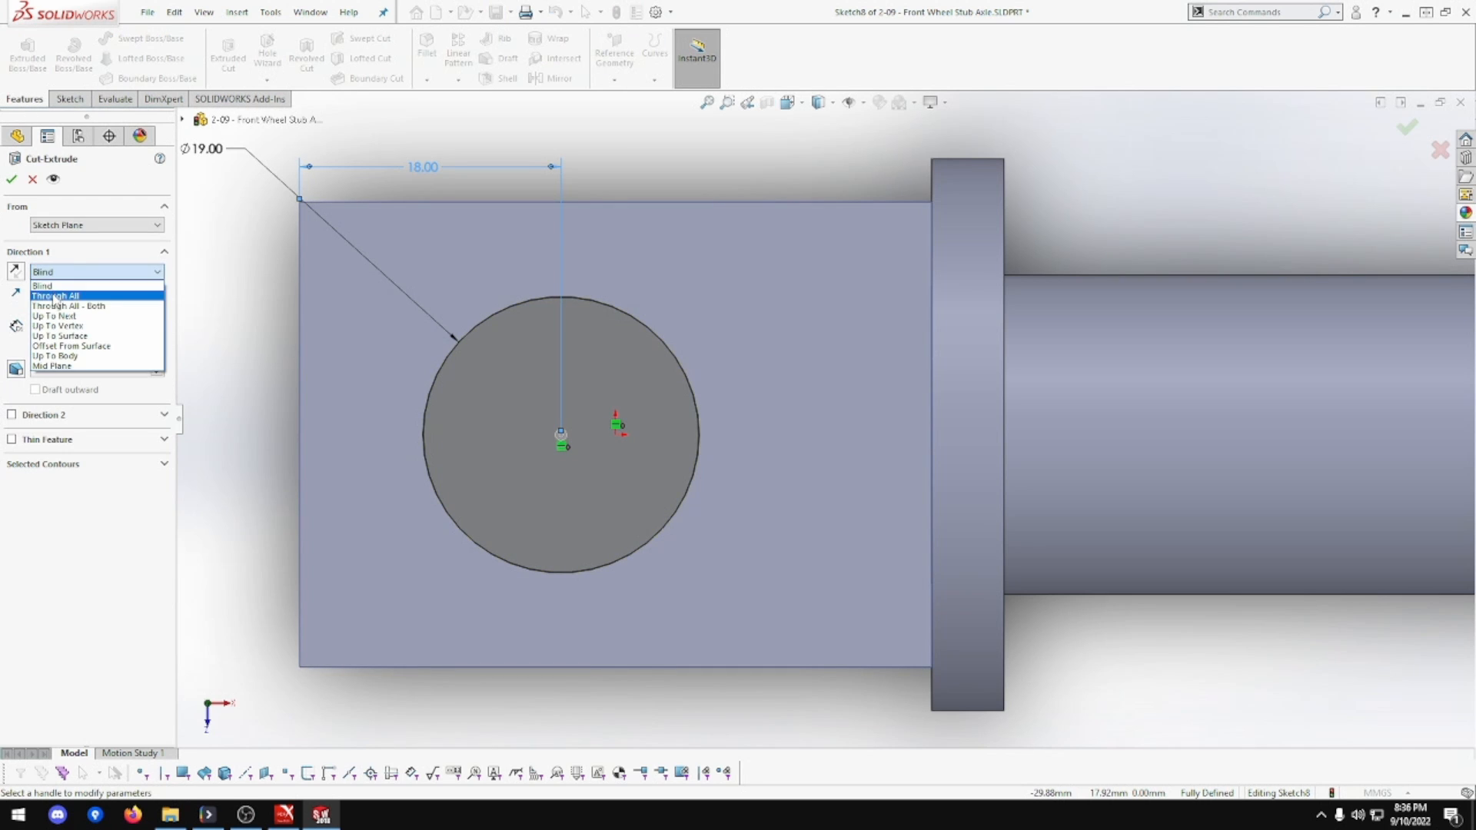
{"action": "left_click", "coordinate": [59, 289]}
{"action": "left_click", "coordinate": [10, 182]}
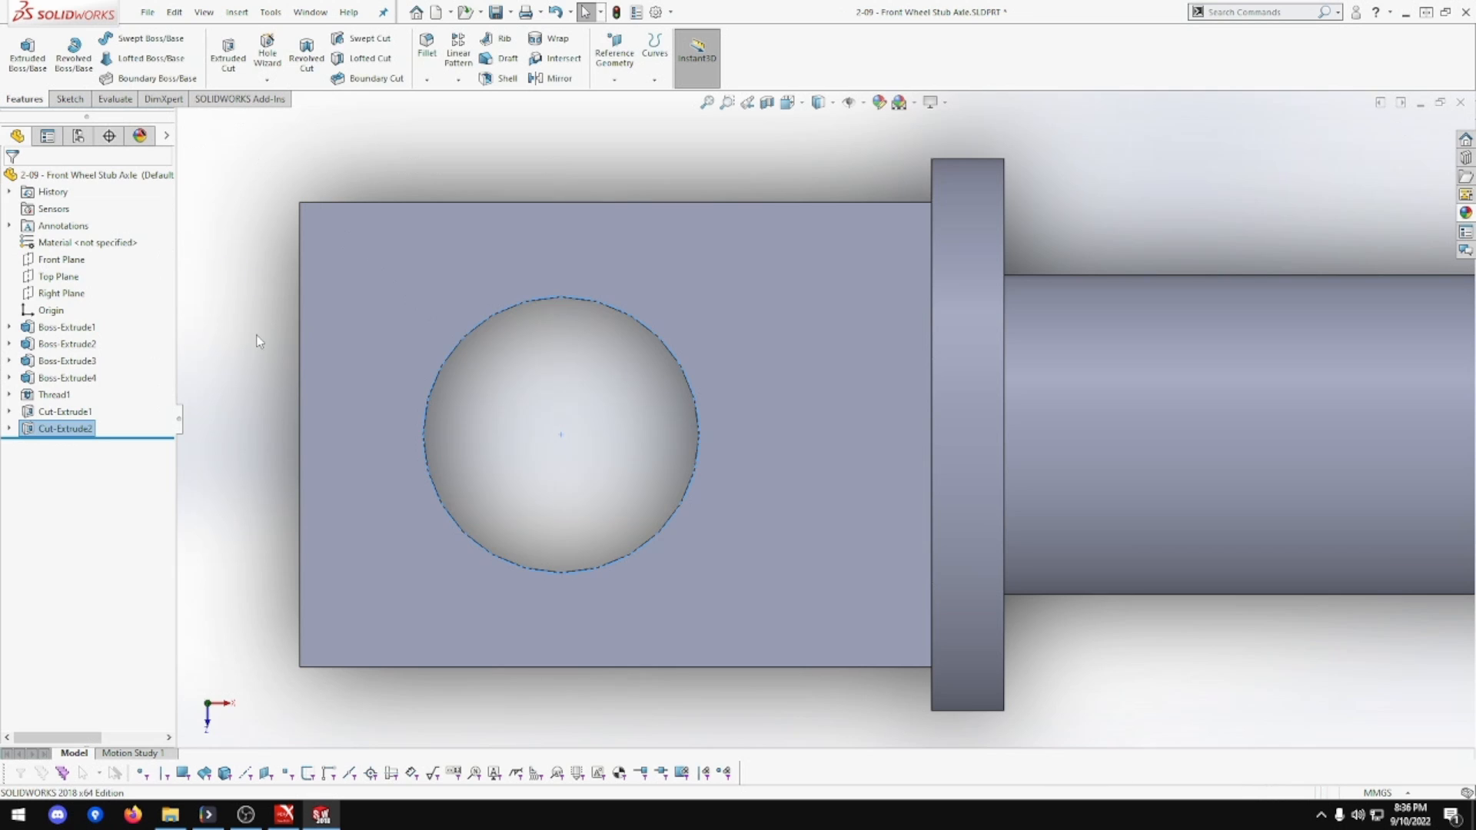
{"action": "left_click", "coordinate": [287, 346]}
{"action": "scroll", "coordinate": [291, 332], "scroll_direction": "up", "scroll_amount": 3}
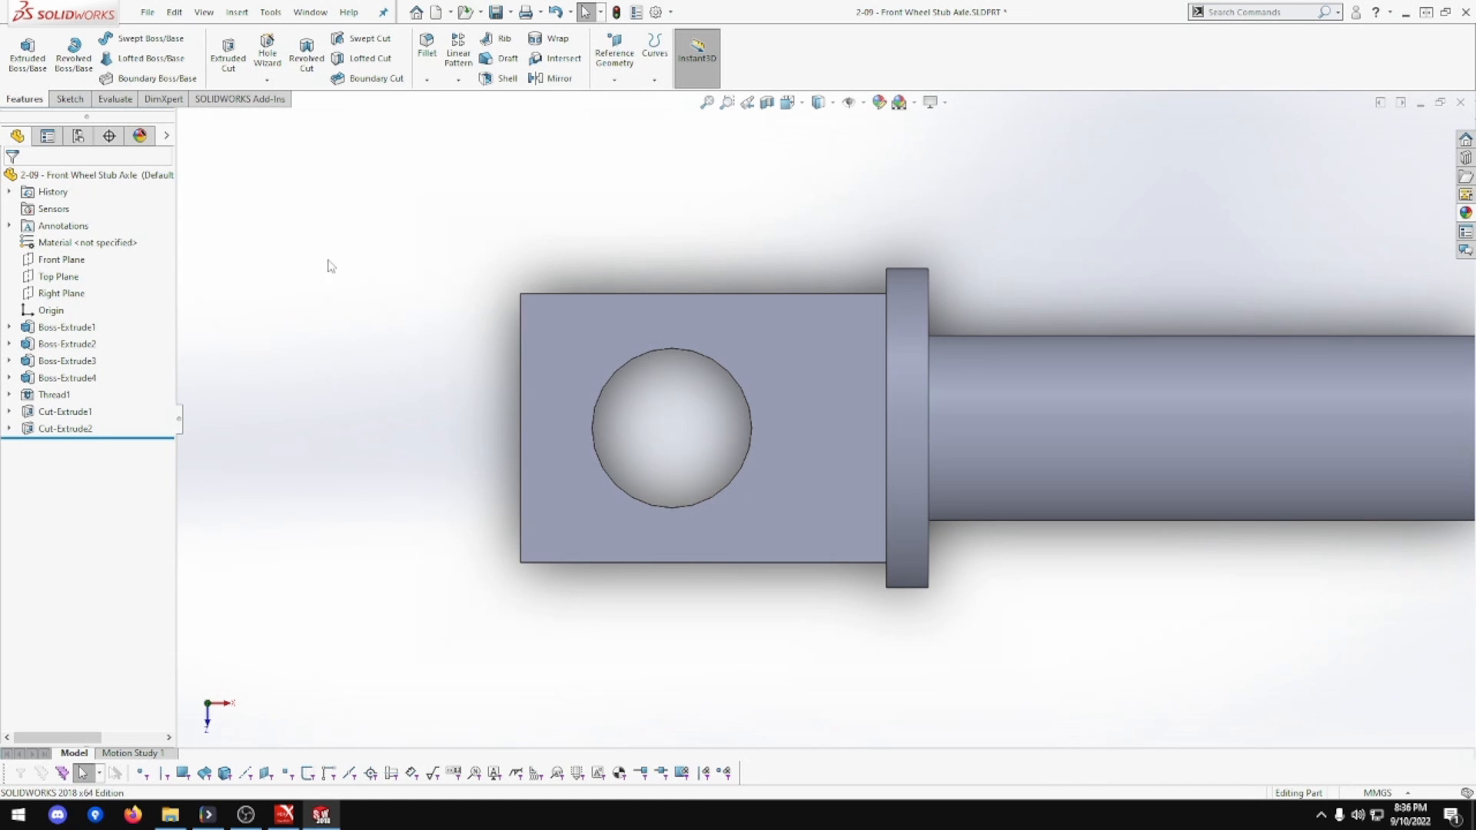
{"action": "key", "text": "ctrl+s"}
Start a symmetric fillet with a 1 mm radius and select the three outer edges of the block's face with the large hole
{"action": "left_click", "coordinate": [427, 80]}
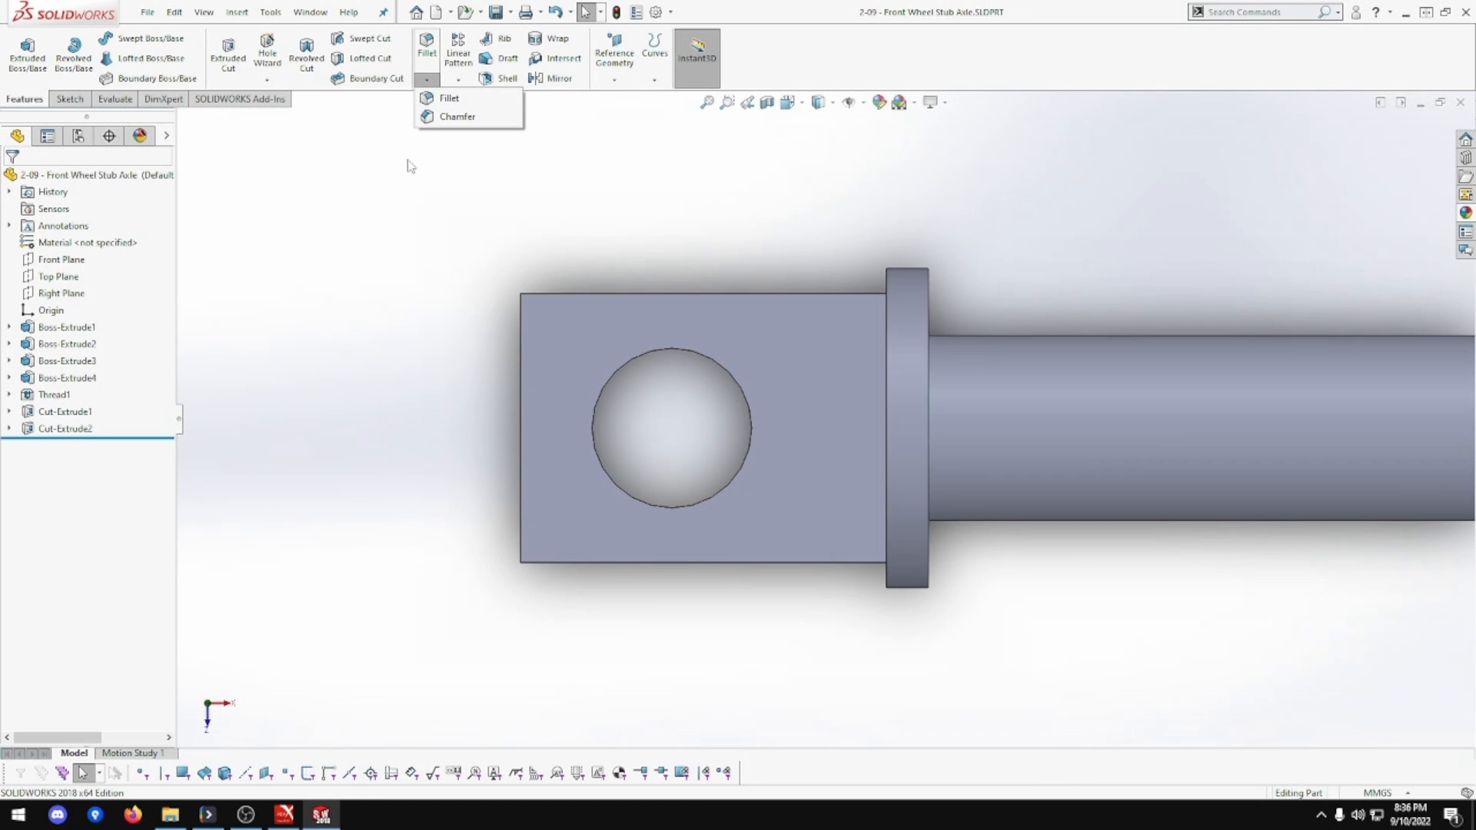
{"action": "left_click", "coordinate": [426, 79]}
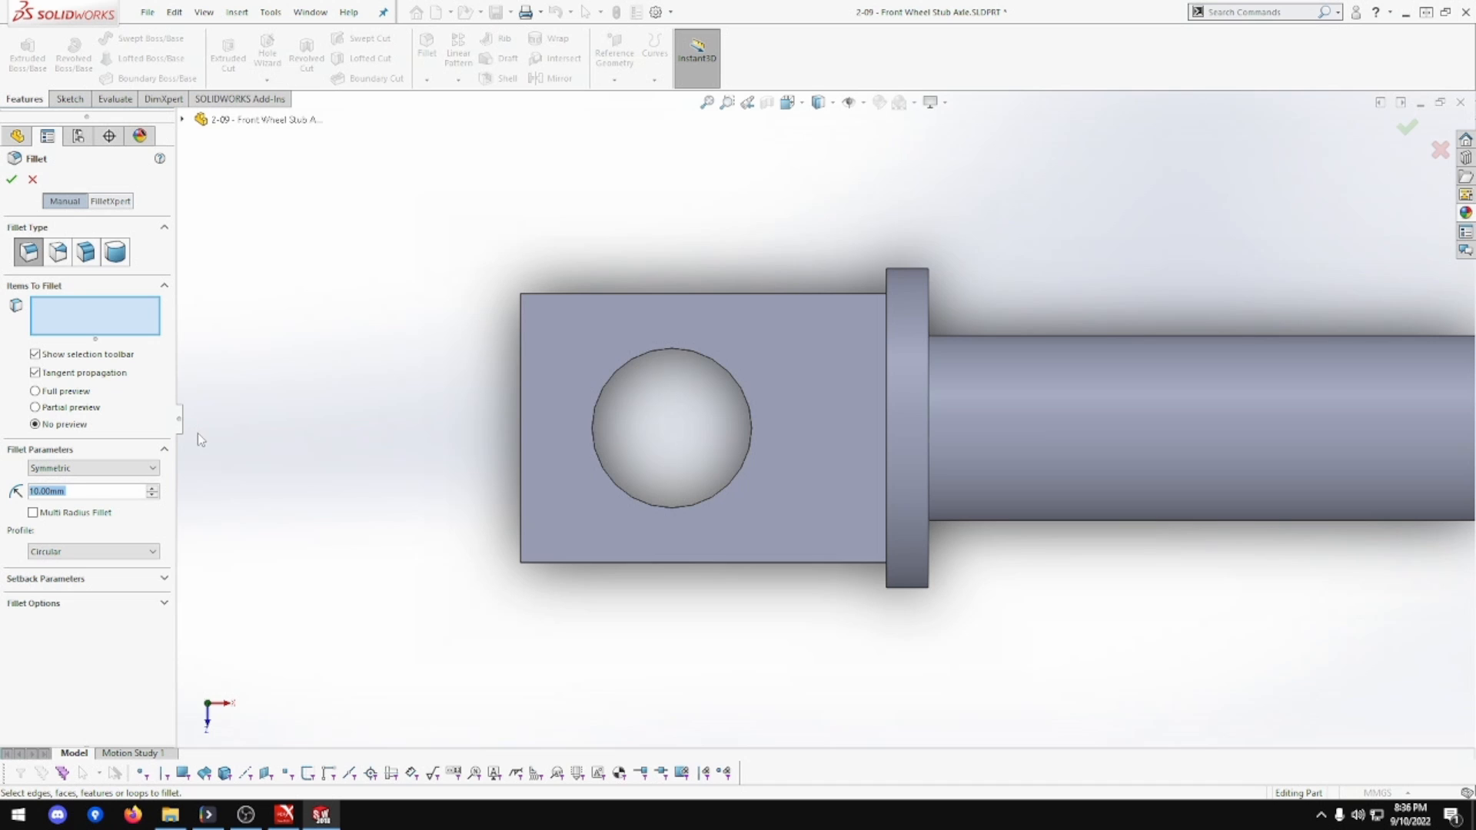
{"action": "type", "text": "2"}
{"action": "key", "text": "BackSpace"}
{"action": "type", "text": "1"}
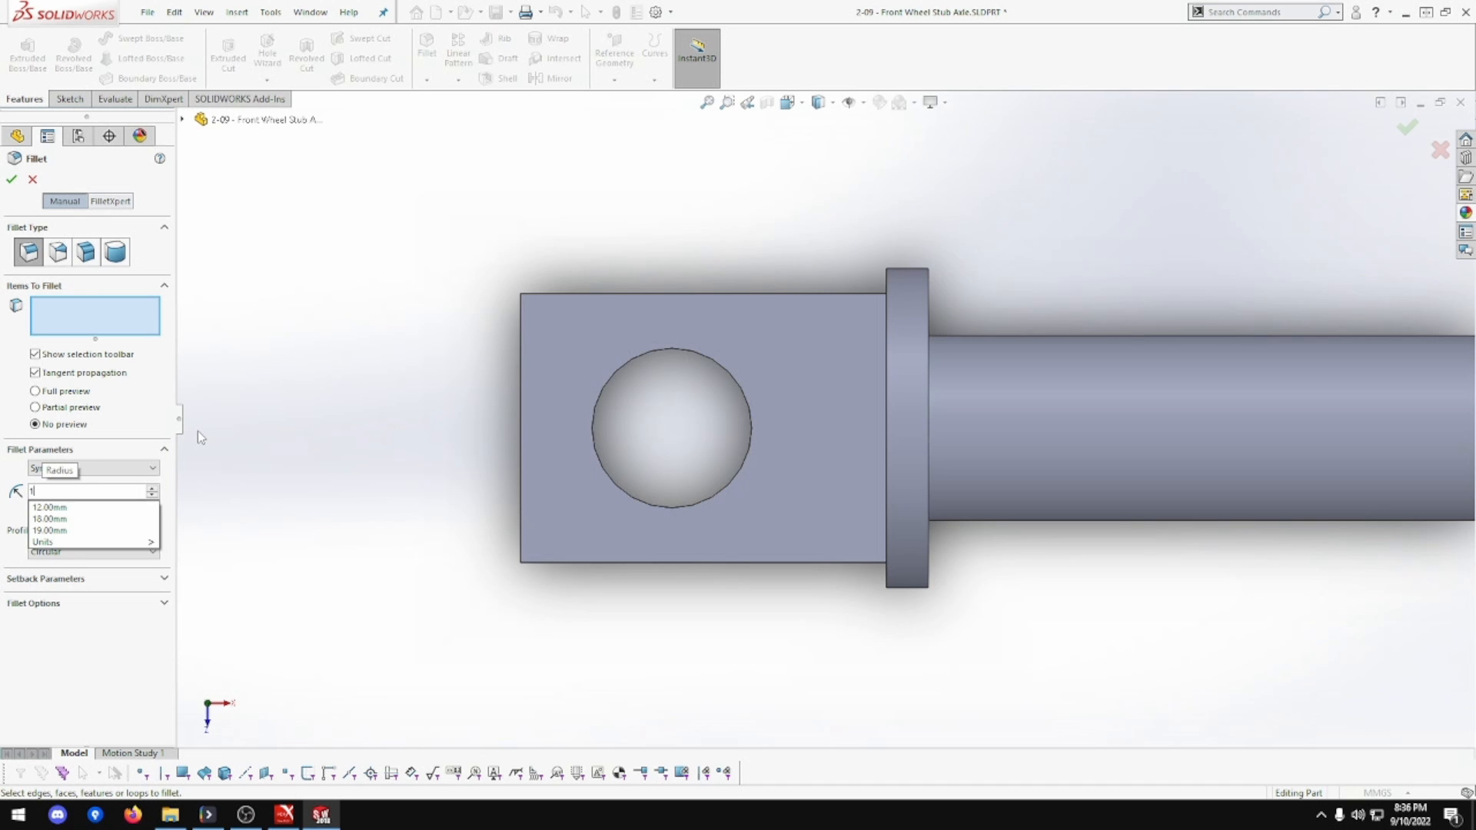
{"action": "key", "text": "Return"}
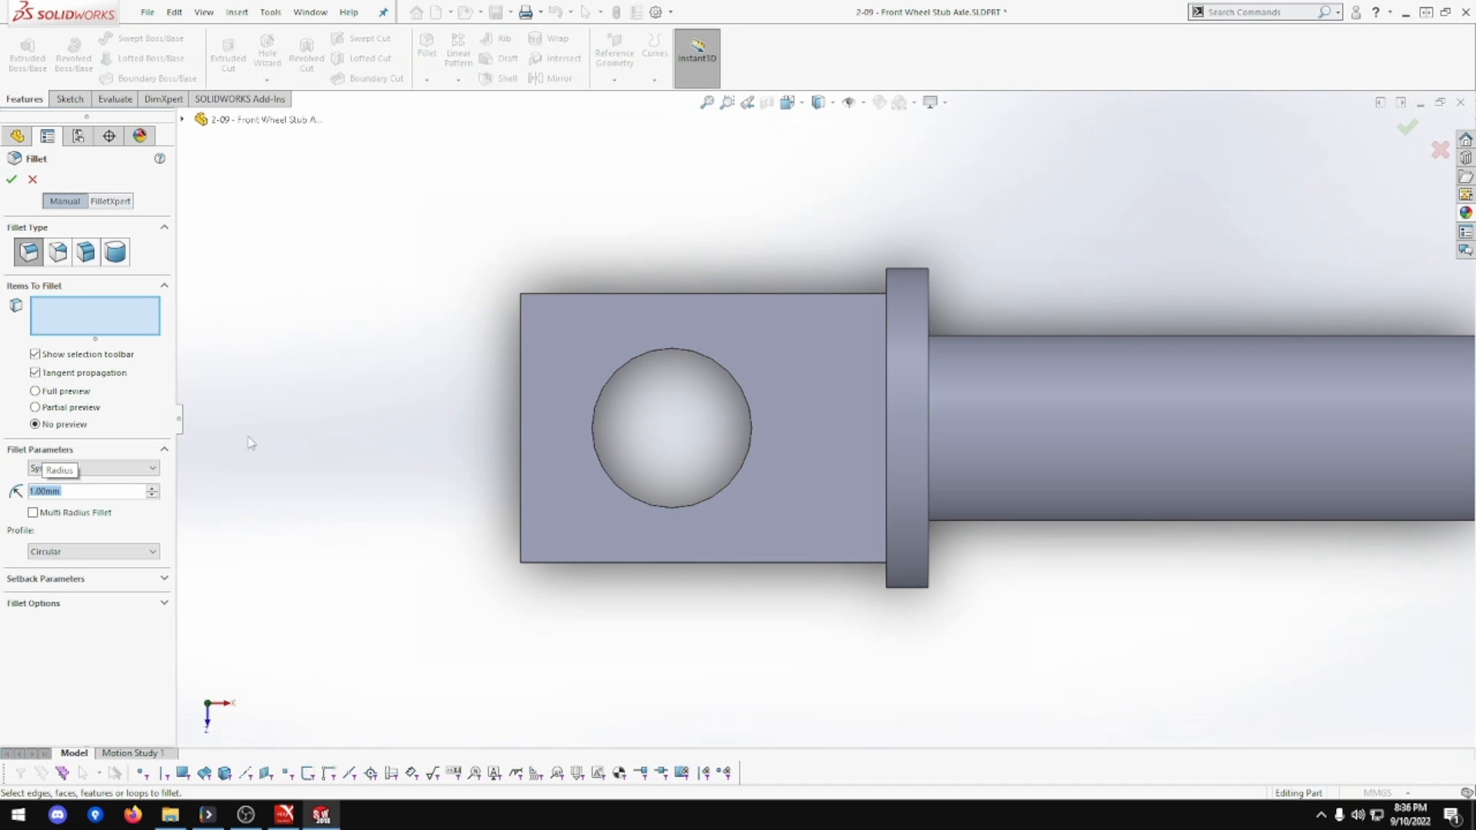
{"action": "left_click", "coordinate": [675, 294]}
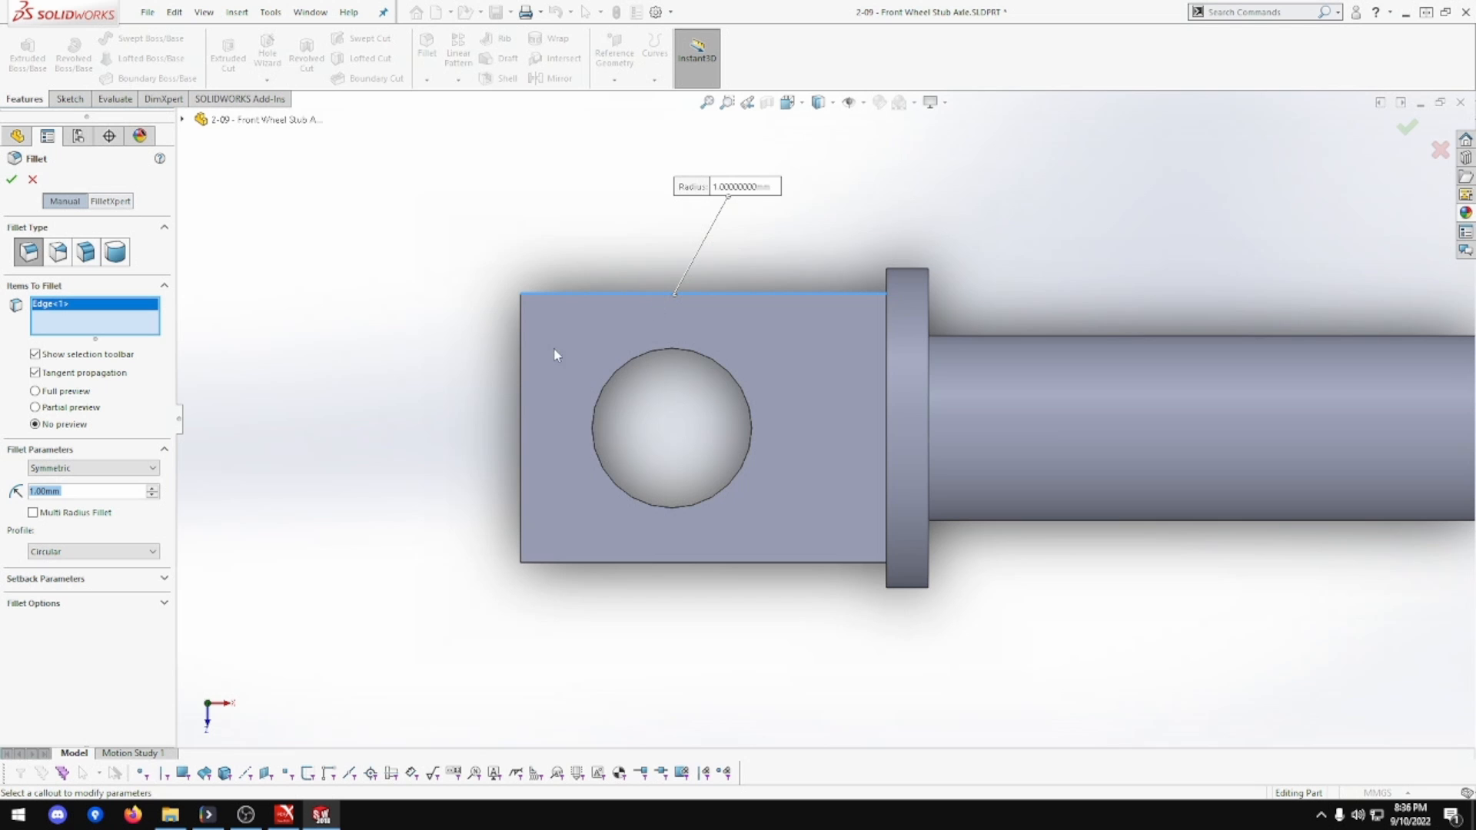
{"action": "left_click", "coordinate": [522, 376]}
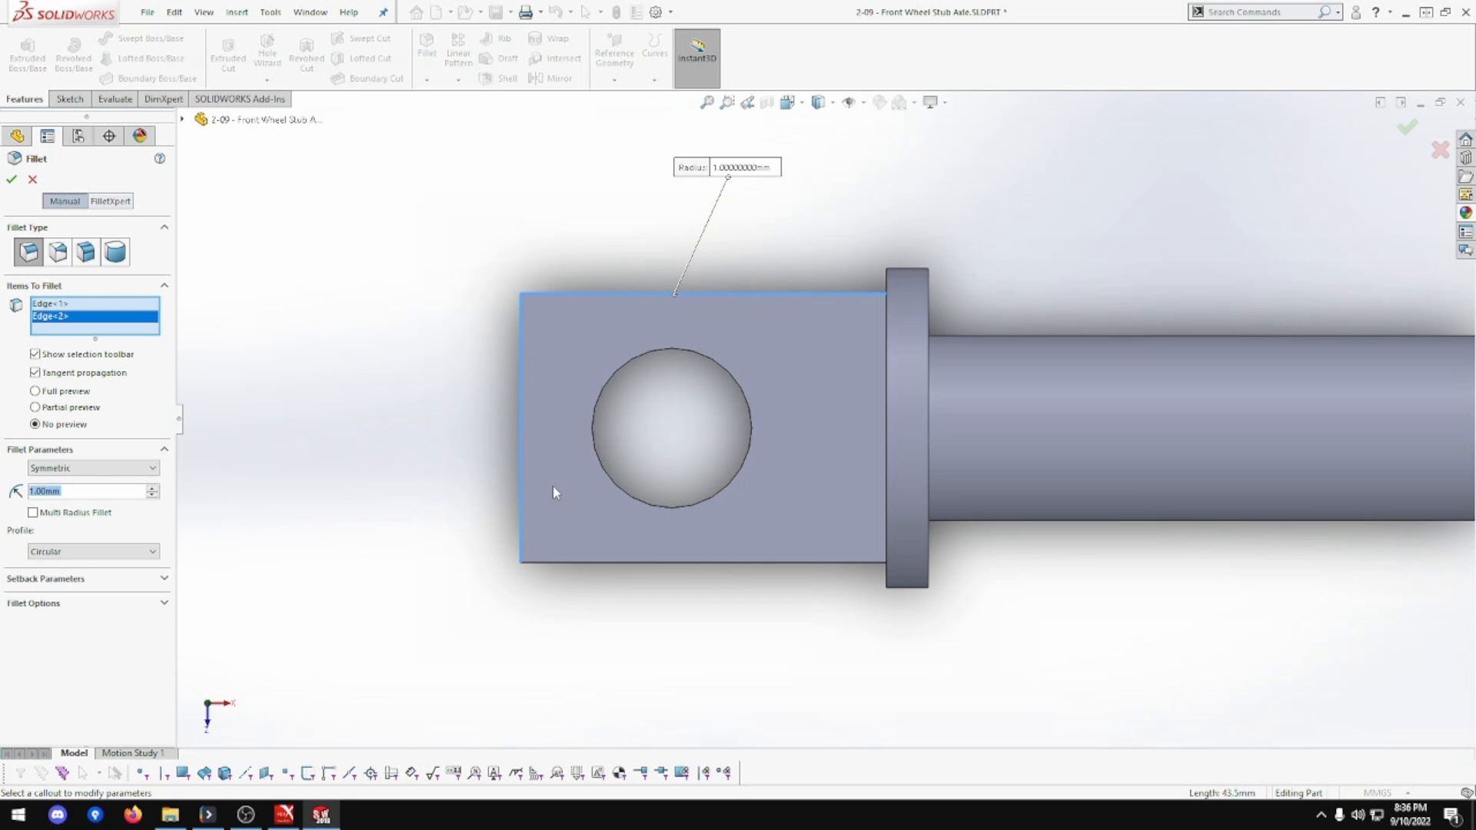
{"action": "left_click", "coordinate": [579, 563]}
Add the block's remaining free-end edges and the opposite face's outer edges, for eight edges in total, and apply the fillet
{"action": "middle_click_drag", "start_coordinate": [579, 562], "coordinate": [721, 405]}
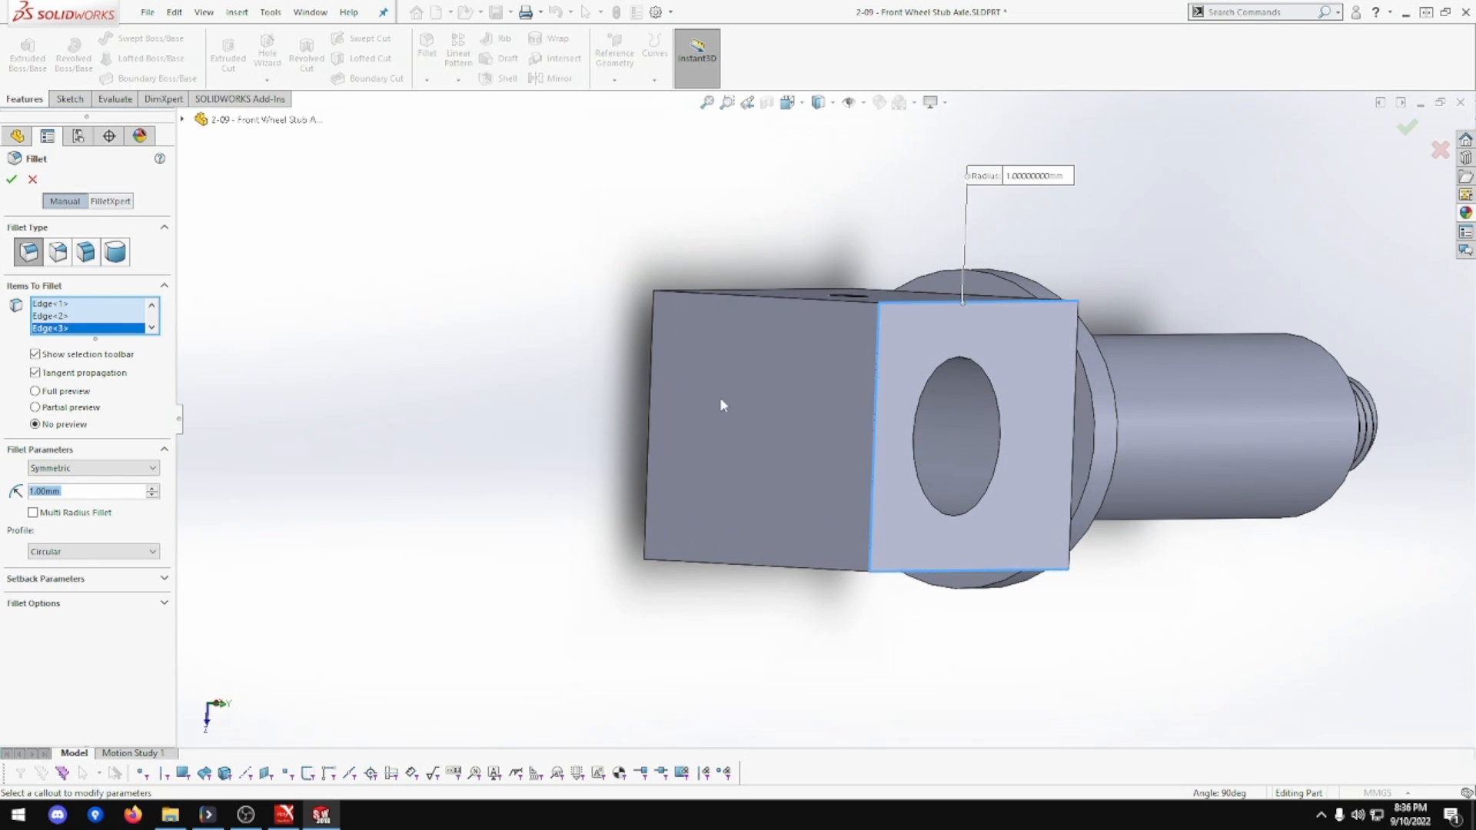
{"action": "left_click", "coordinate": [727, 299]}
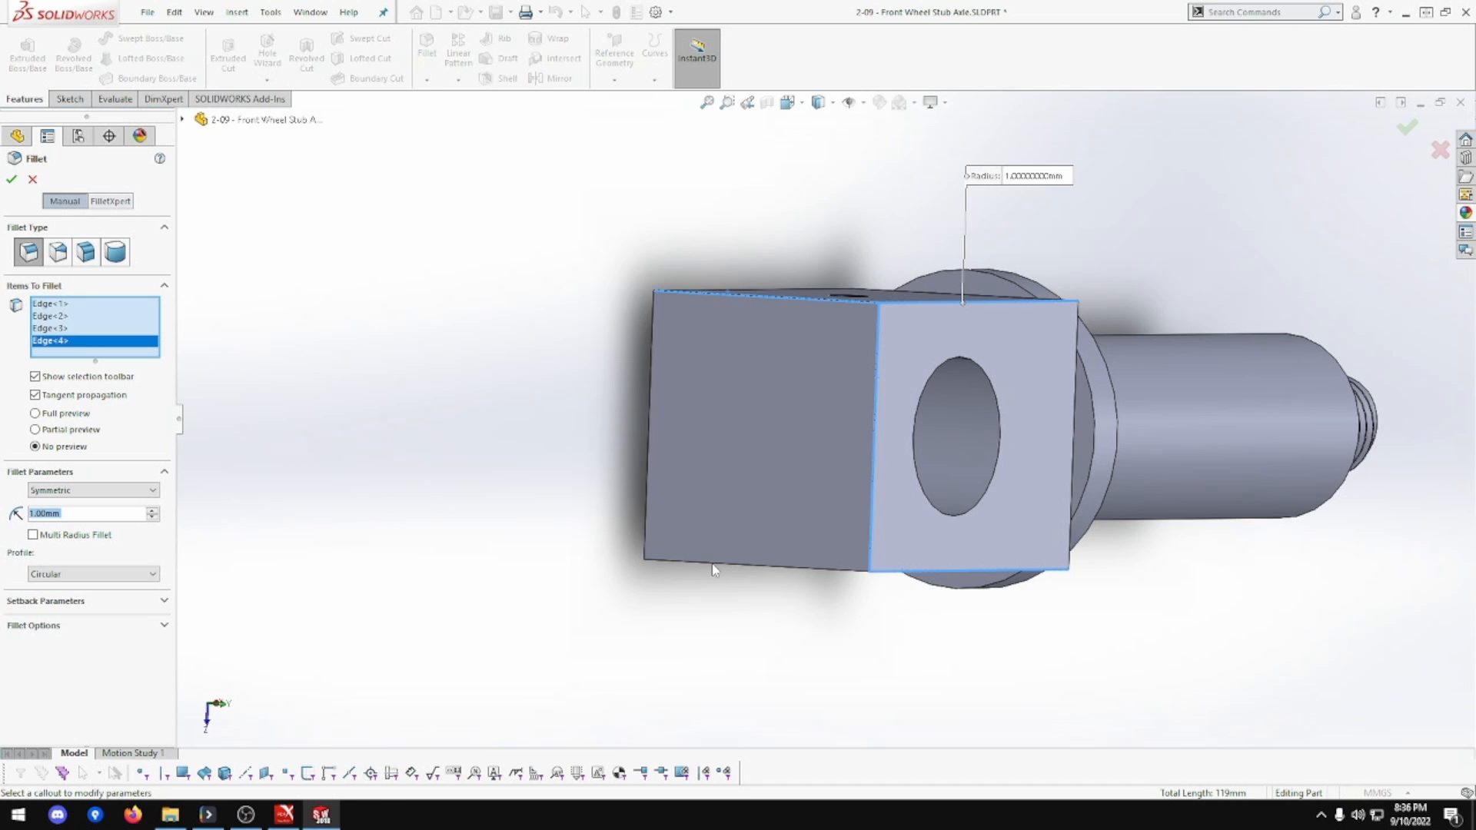
{"action": "left_click", "coordinate": [690, 561]}
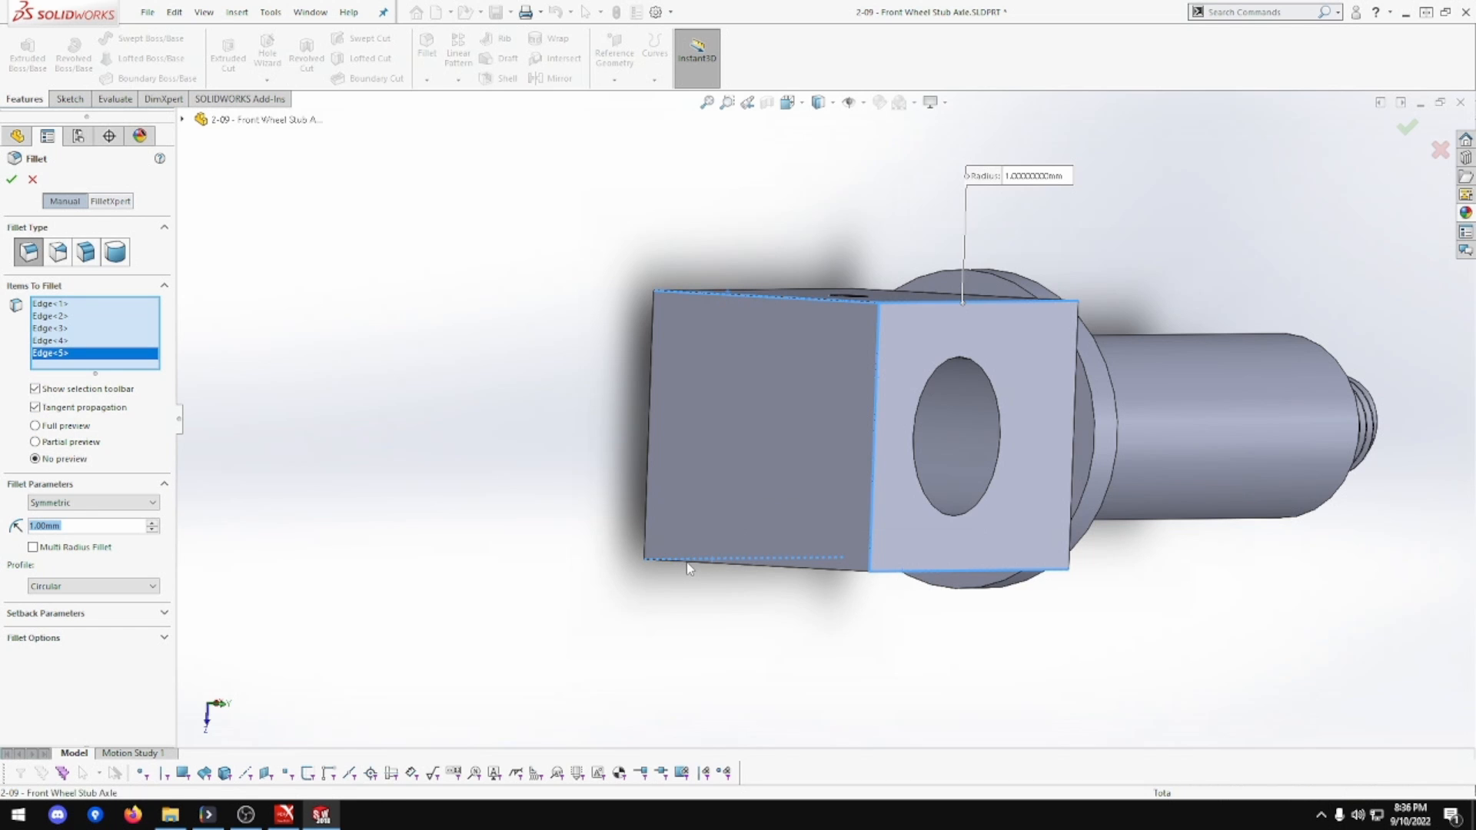
{"action": "left_click", "coordinate": [689, 569]}
{"action": "middle_click_drag", "start_coordinate": [688, 583], "coordinate": [1003, 615]}
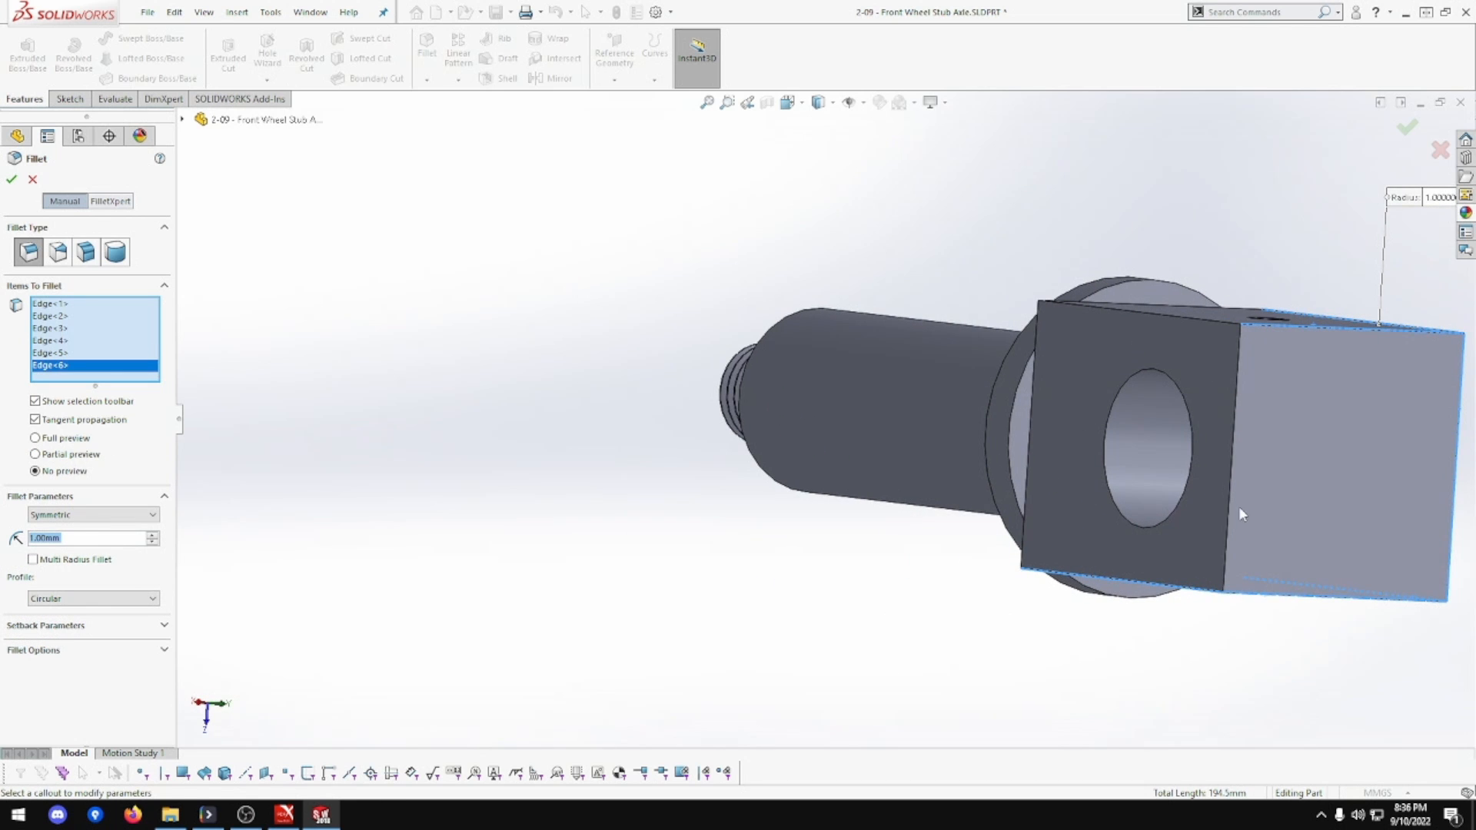
{"action": "left_click", "coordinate": [1232, 449]}
{"action": "left_click", "coordinate": [1210, 321]}
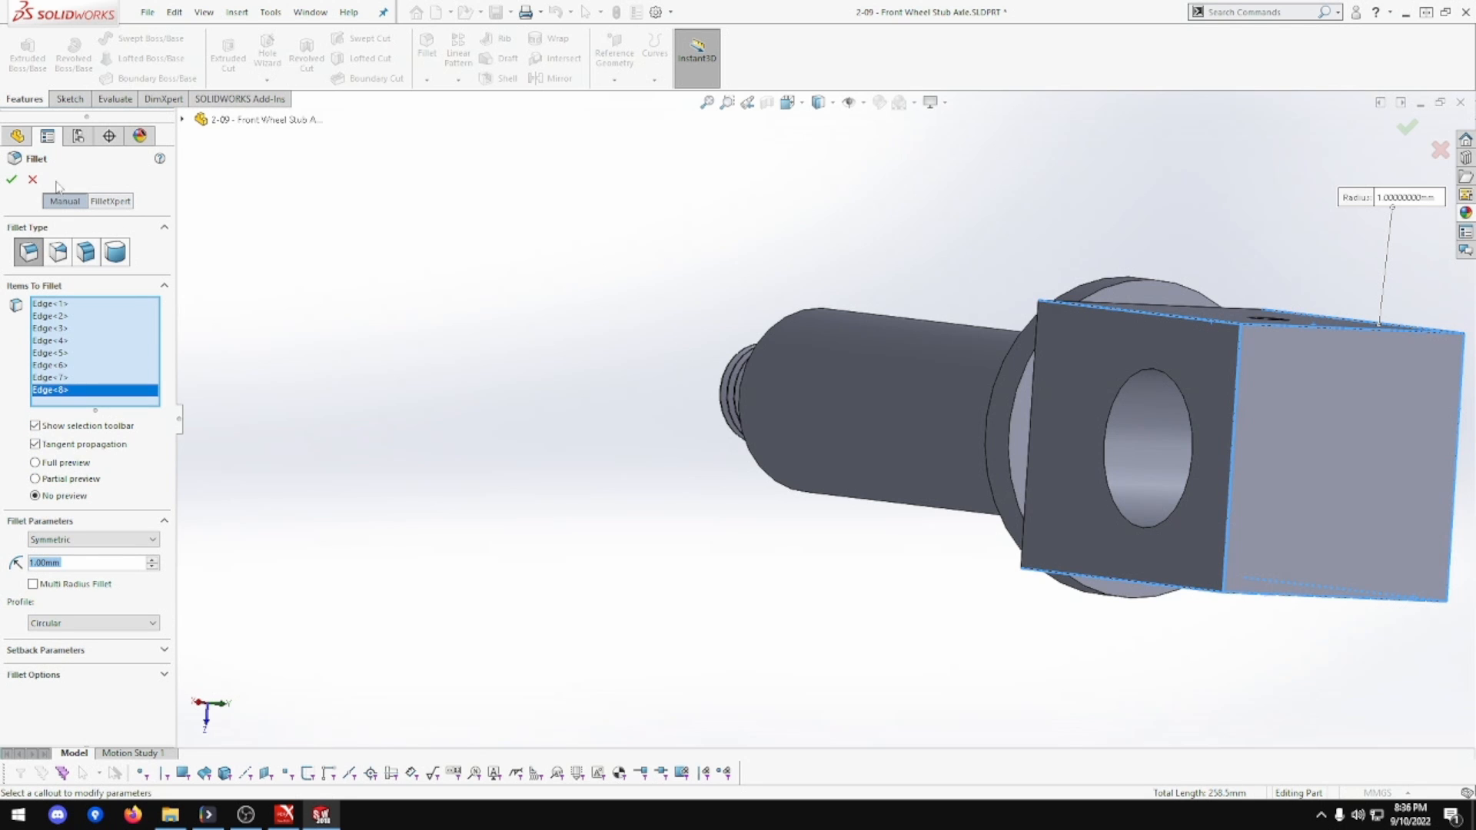
{"action": "left_click", "coordinate": [10, 182]}
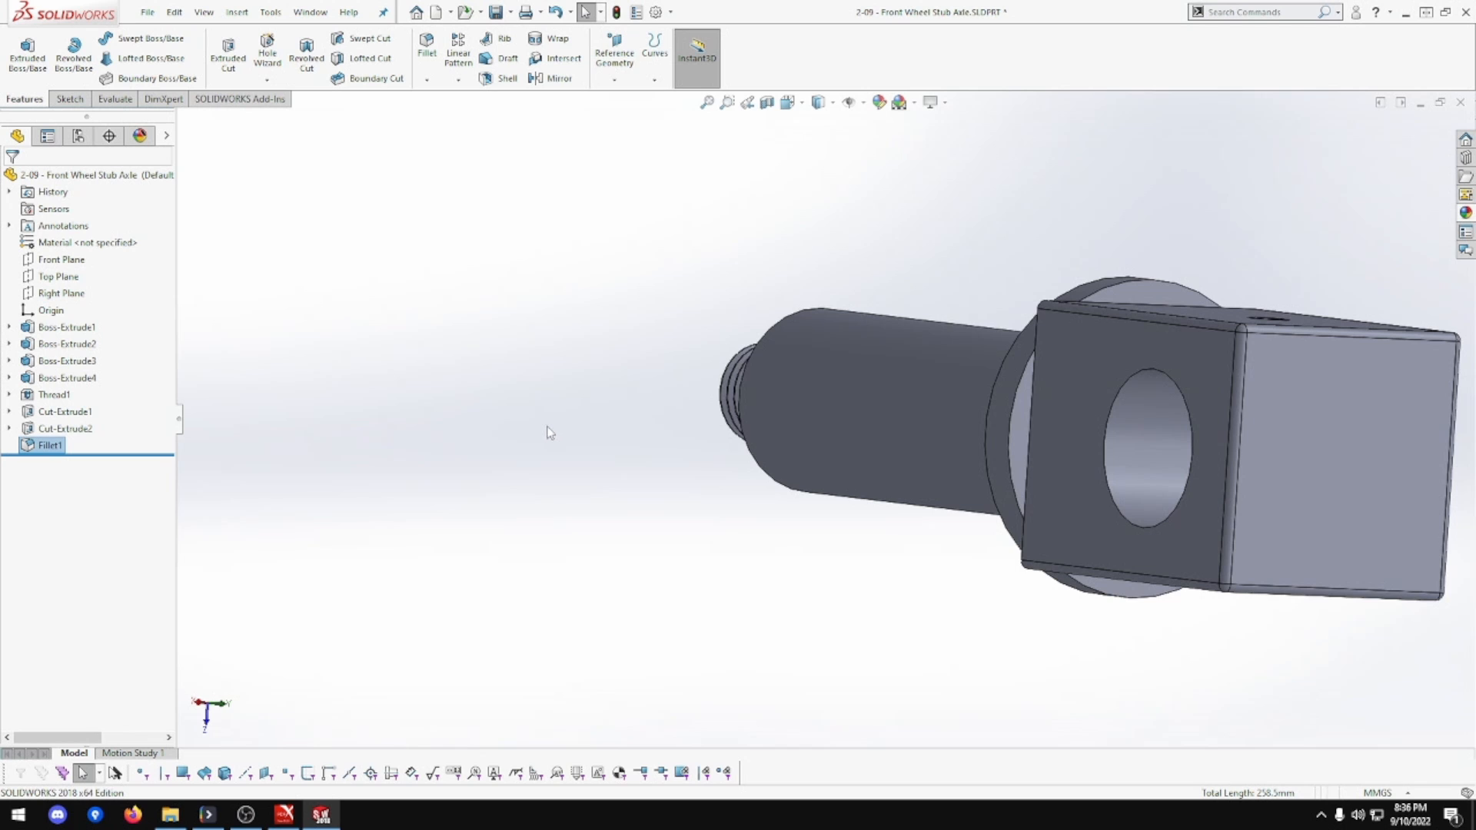
Set the radius of the block's edge fillet to 0.5 mm
{"action": "left_click", "coordinate": [34, 448]}
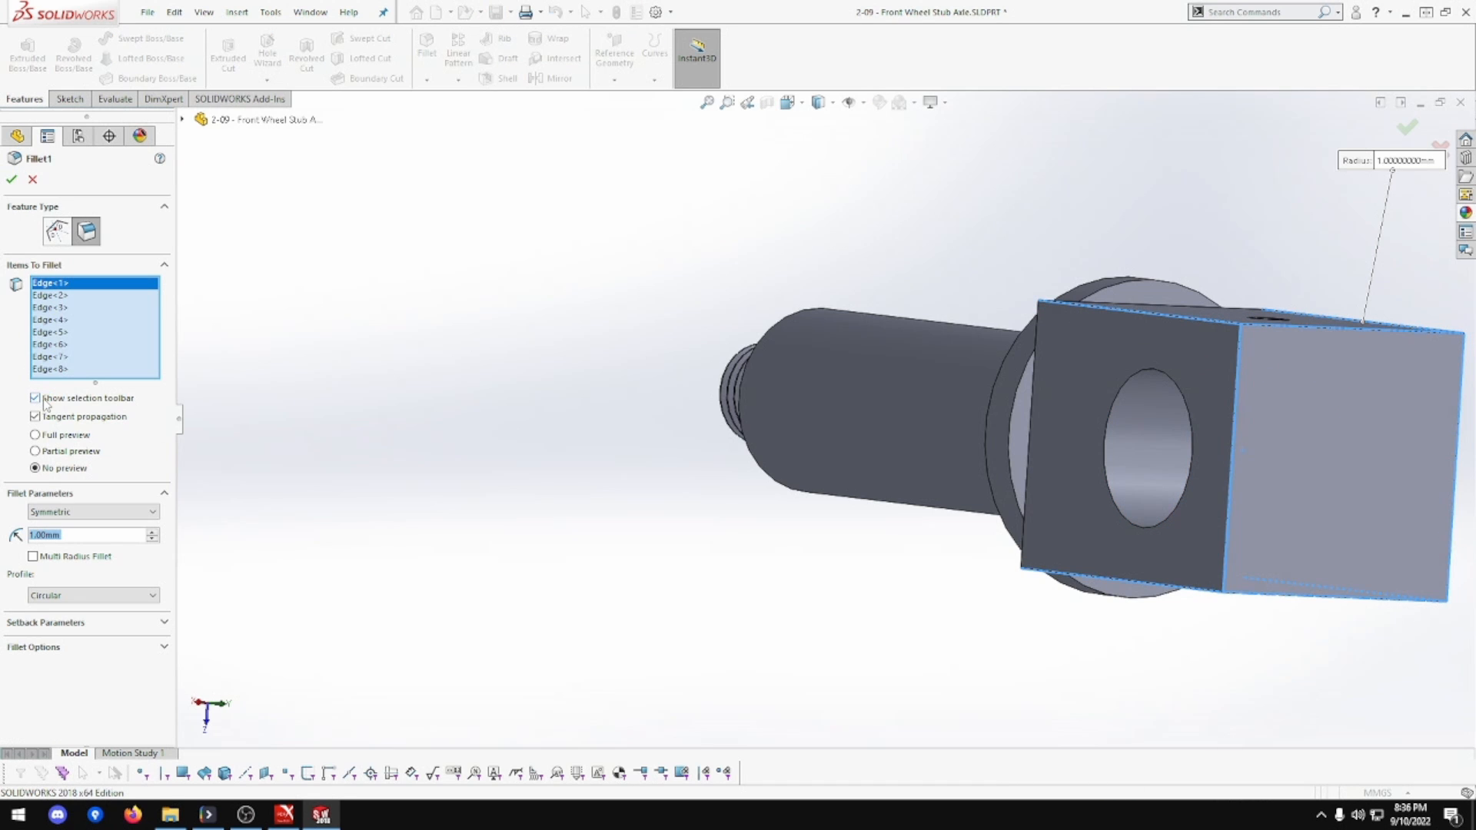
{"action": "type", "text": "0.5"}
{"action": "key", "text": "Return"}
{"action": "left_click", "coordinate": [11, 179]}
{"action": "middle_click_drag", "start_coordinate": [500, 346], "coordinate": [584, 377]}
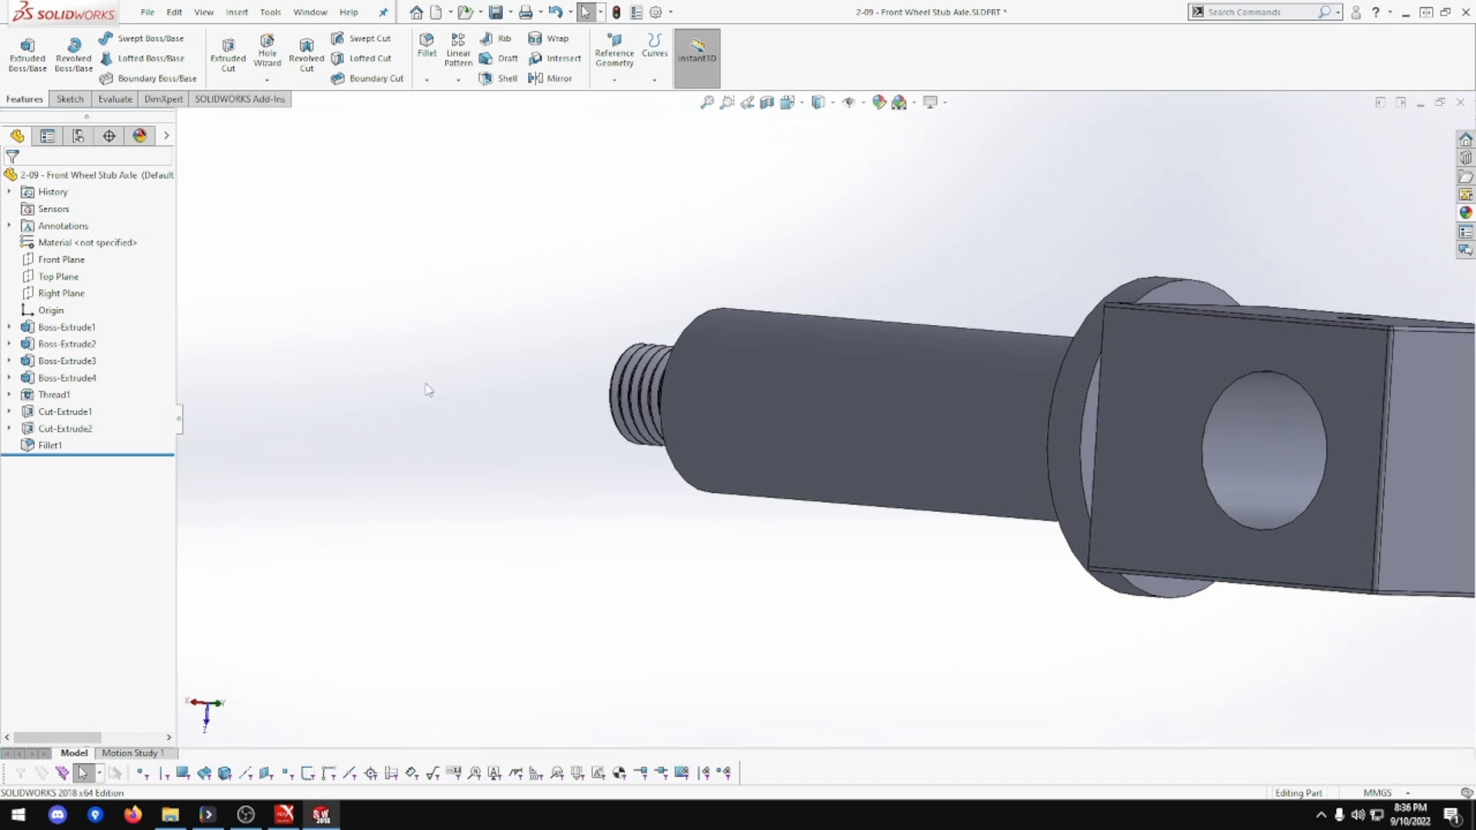
Add the collar's outer circular edge on the shaft side and its four block-side arcs to the existing block fillet
{"action": "left_click", "coordinate": [39, 445]}
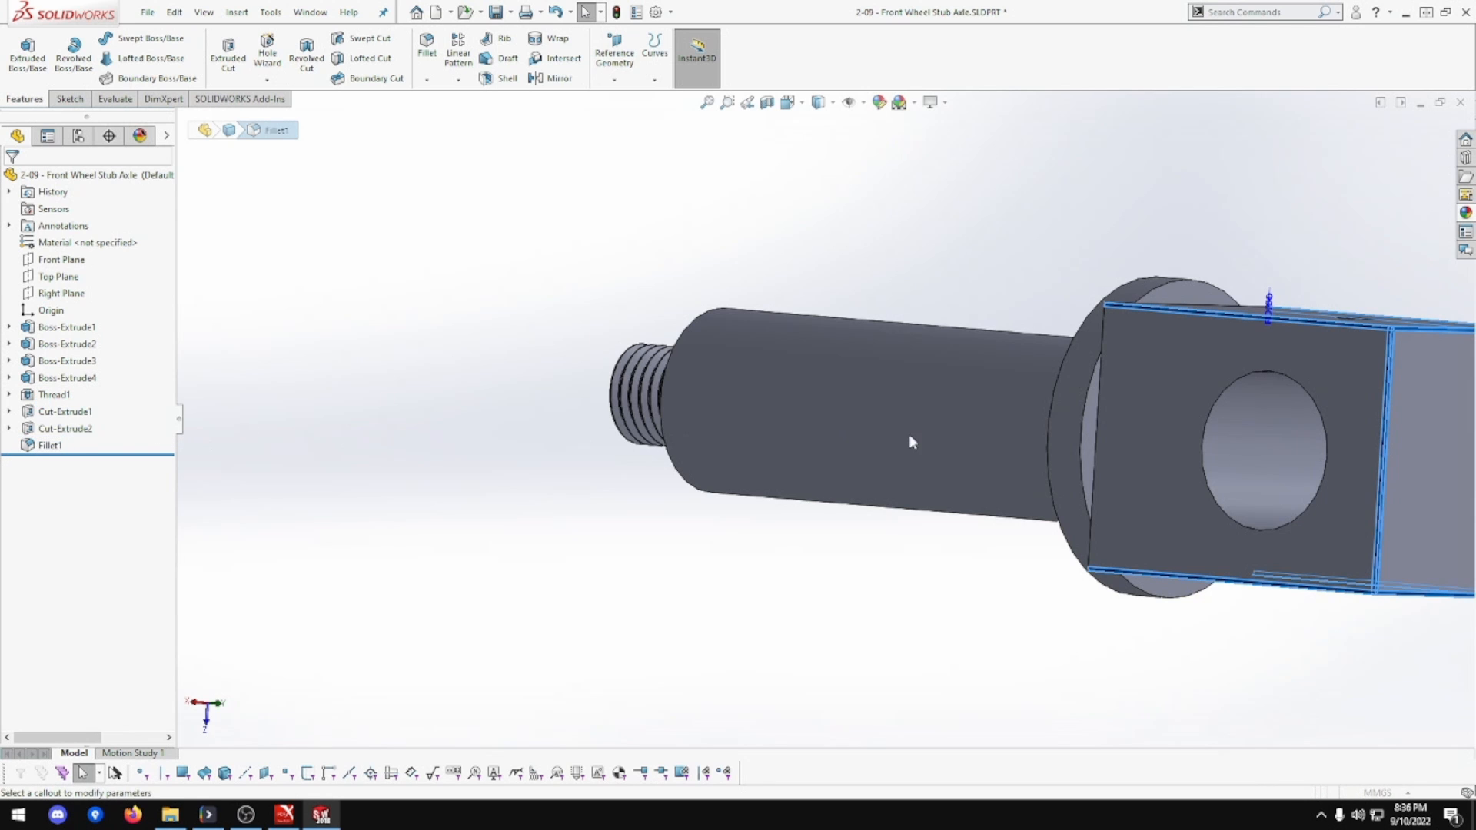
{"action": "left_click", "coordinate": [1083, 430]}
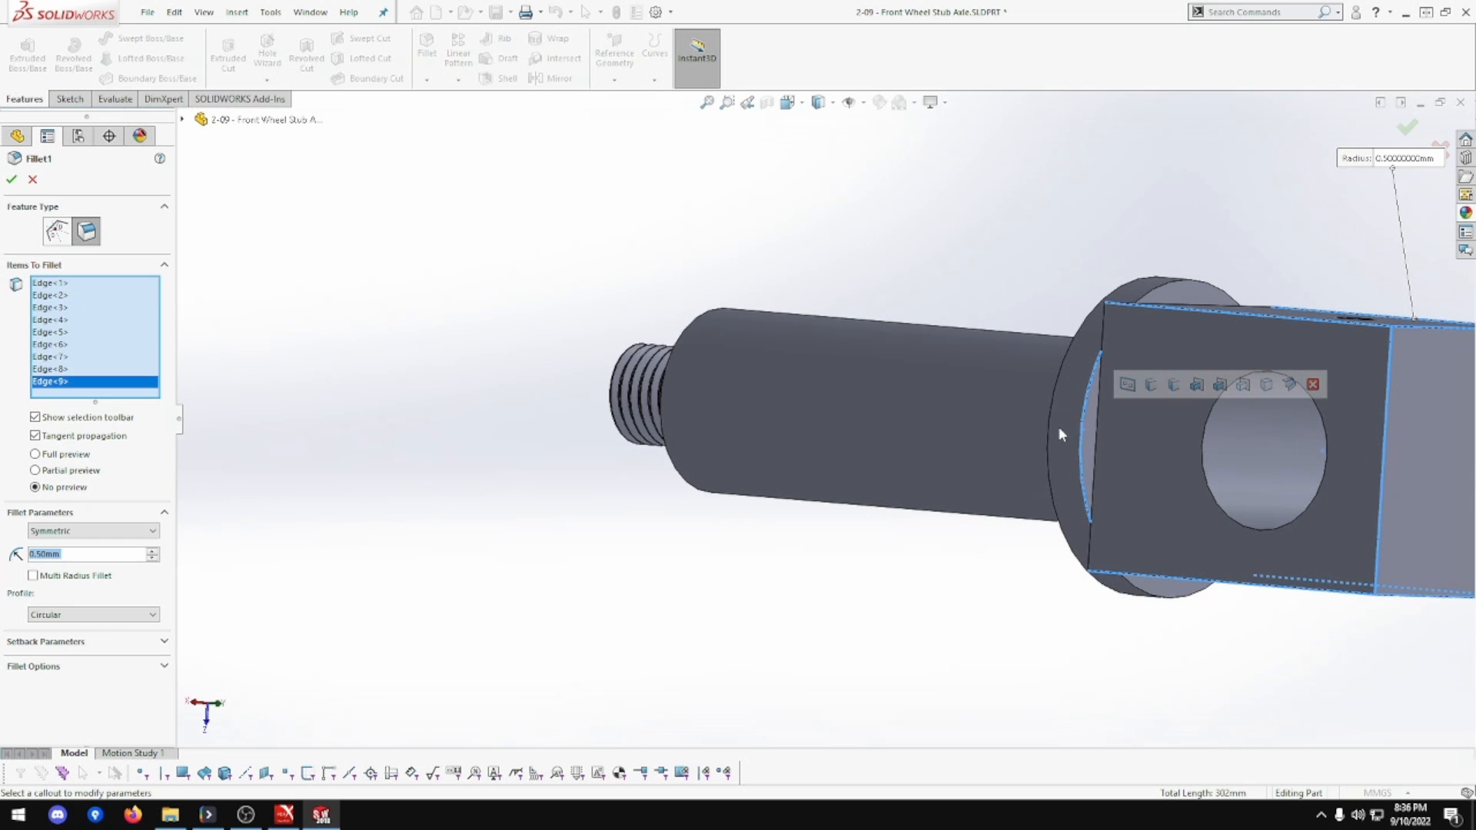
{"action": "left_click", "coordinate": [1048, 424]}
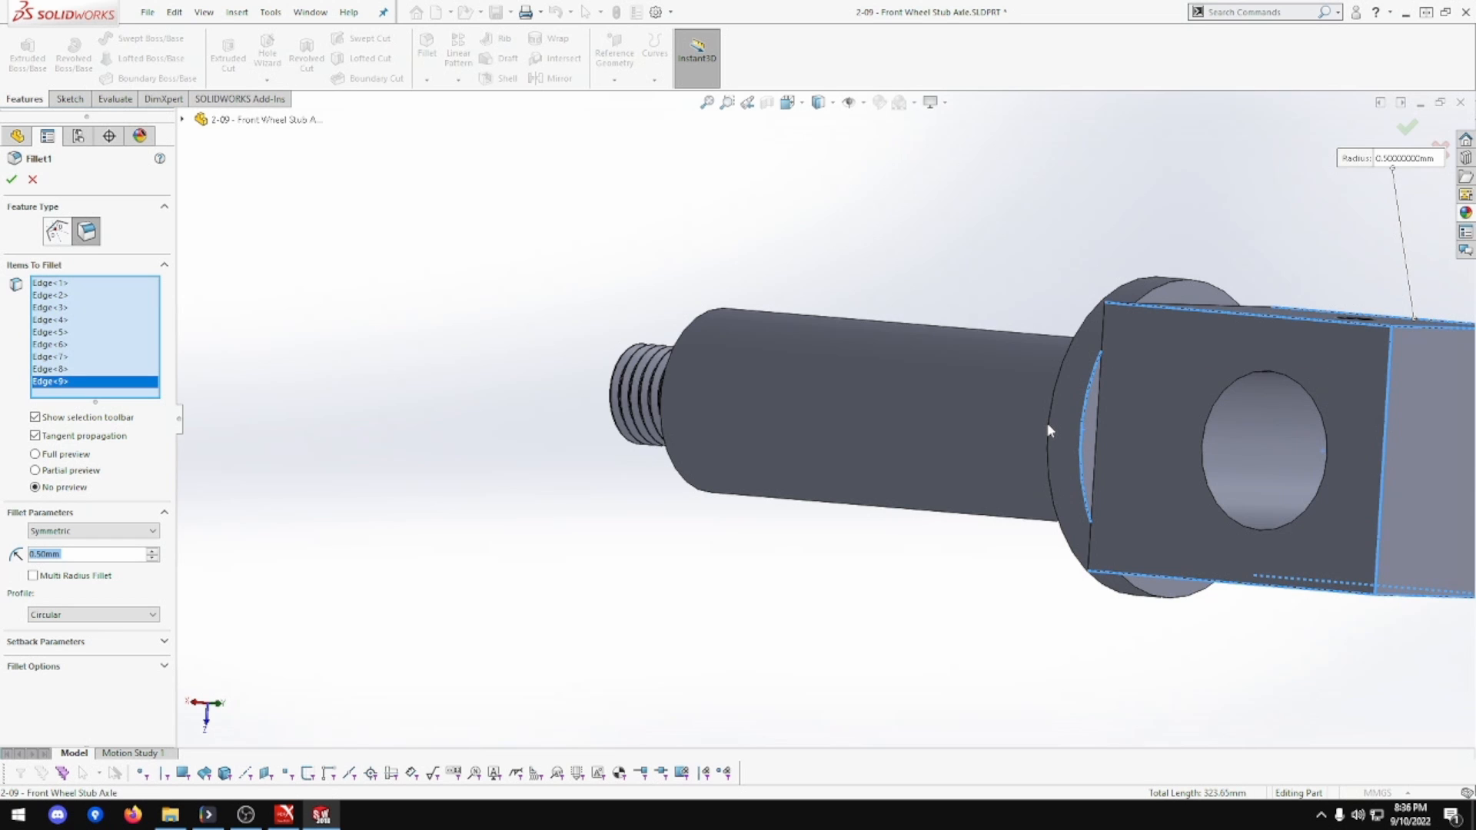
{"action": "left_click", "coordinate": [1159, 283]}
{"action": "middle_click_drag", "start_coordinate": [1160, 312], "coordinate": [1052, 333]}
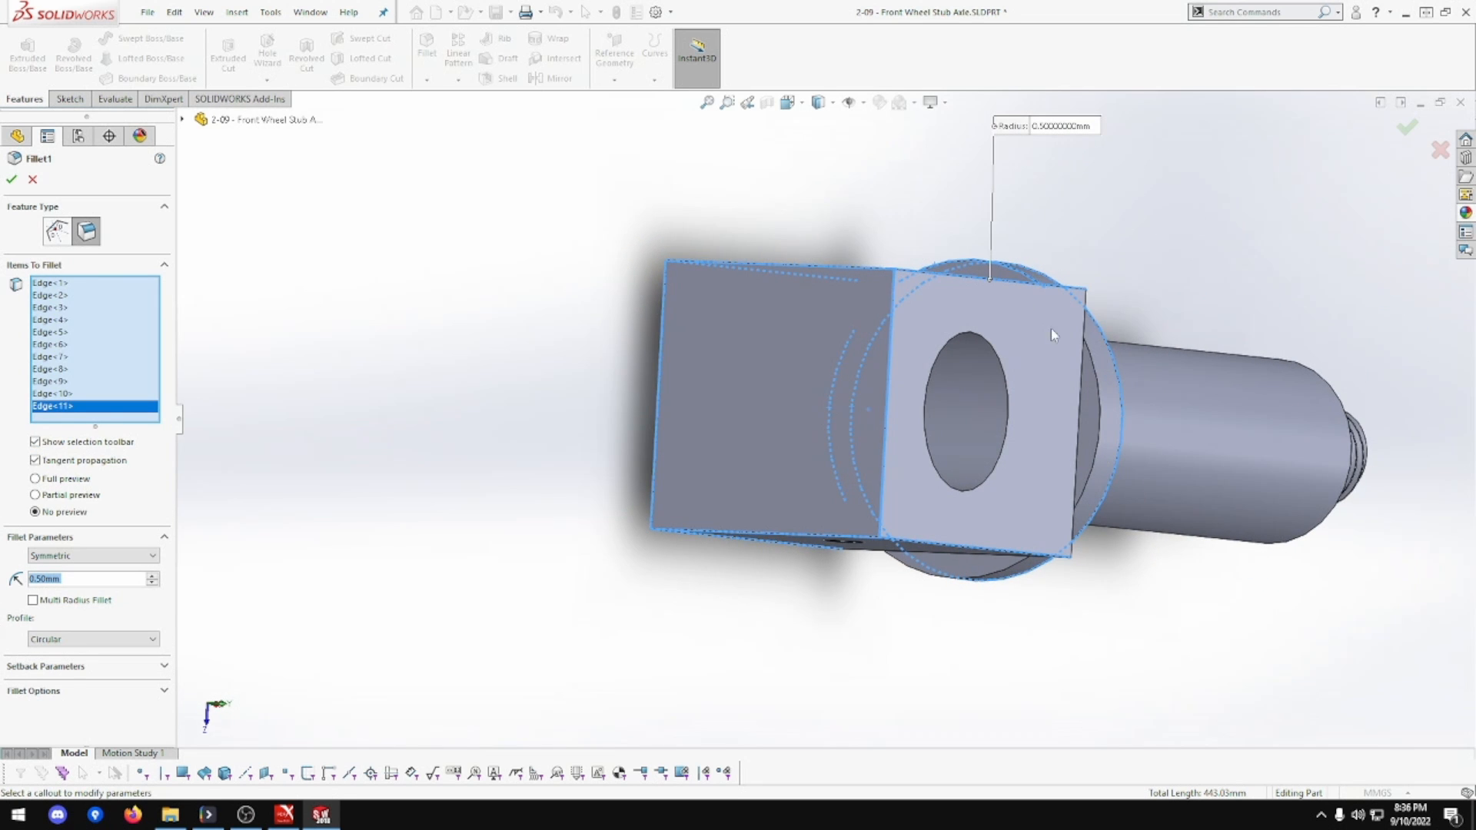
{"action": "left_click", "coordinate": [1093, 366]}
{"action": "left_click", "coordinate": [1007, 573]}
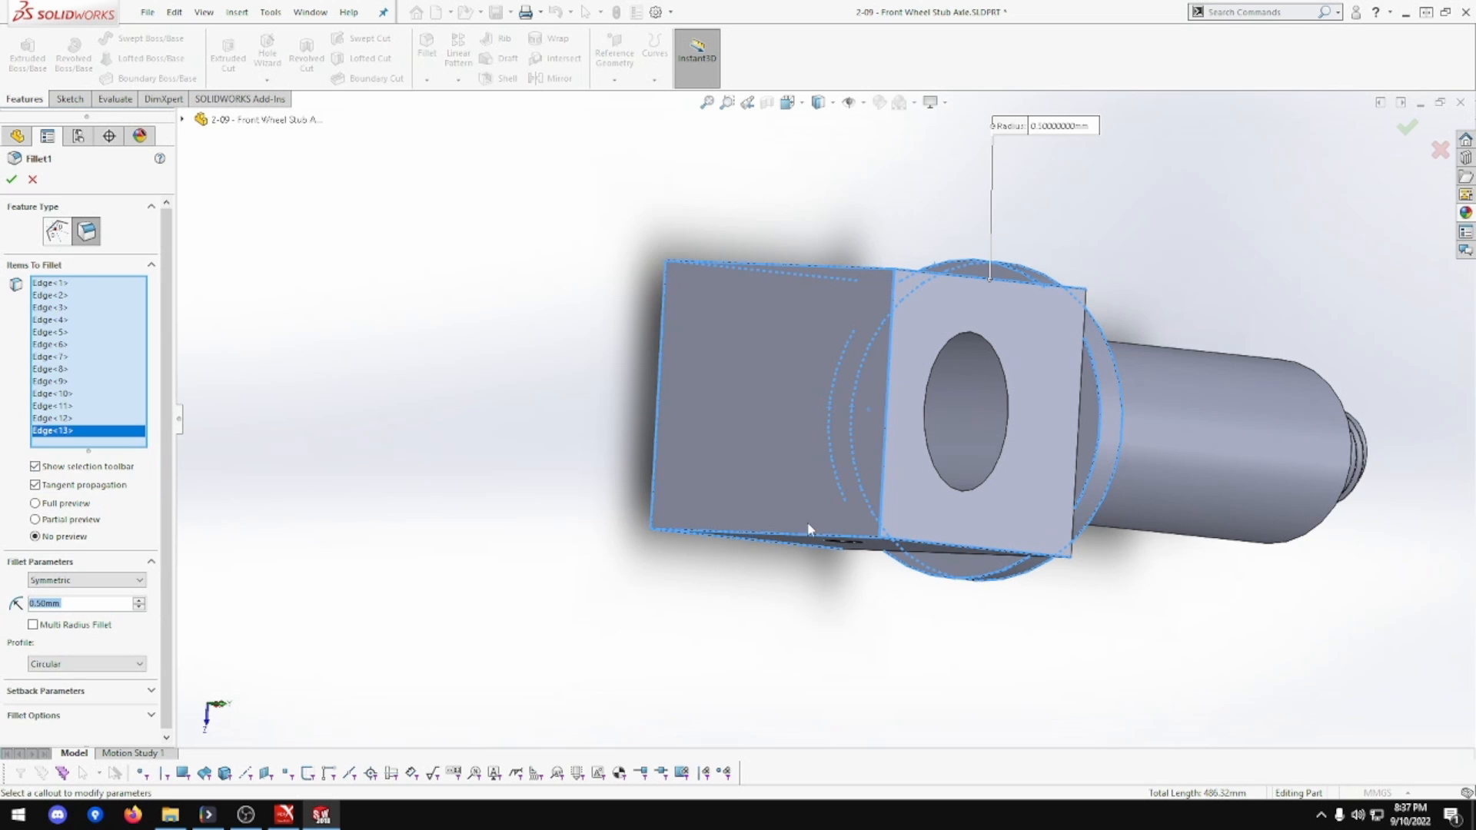
{"action": "left_click", "coordinate": [12, 180]}
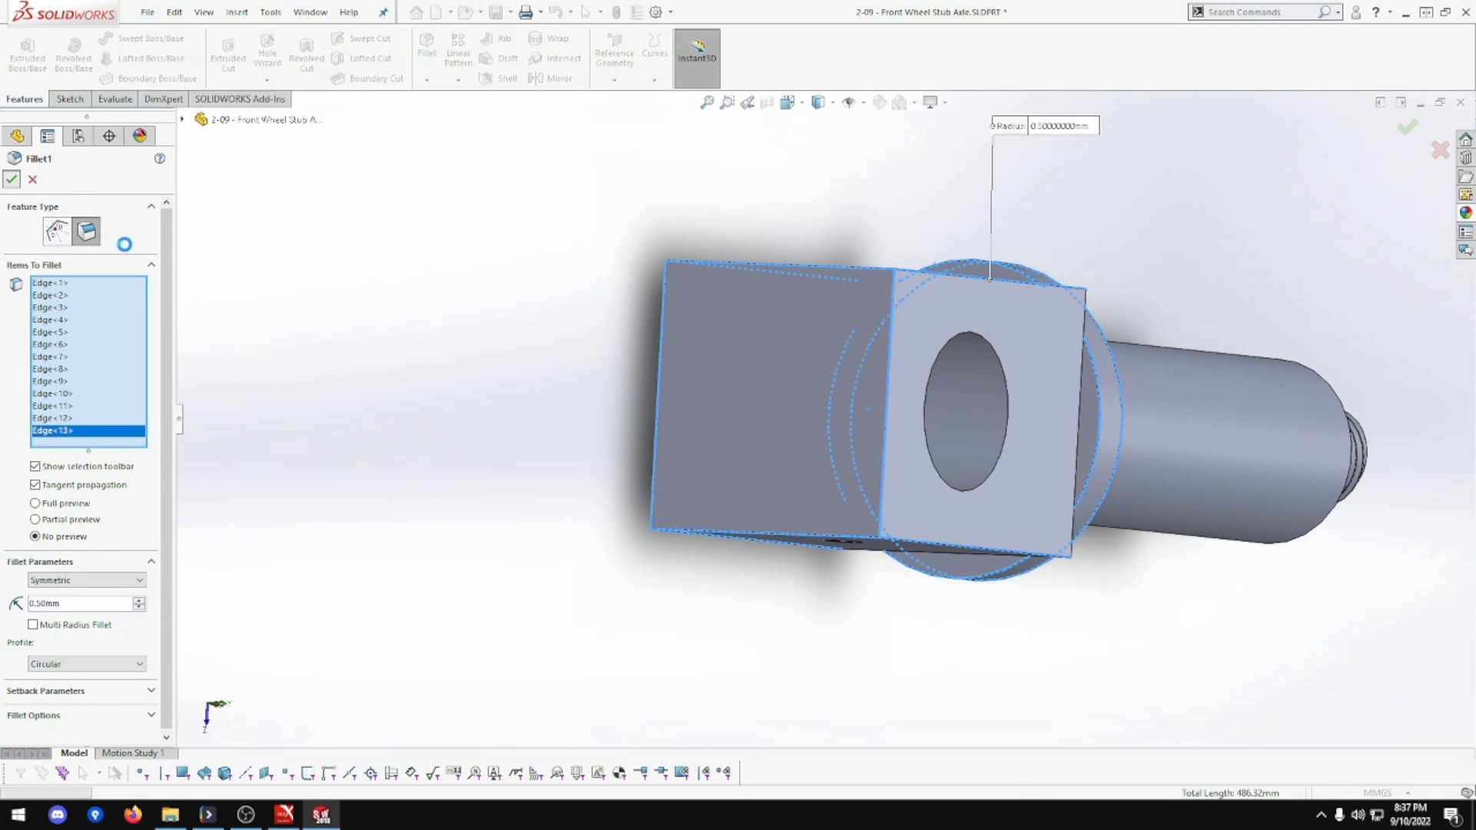
Examine the filleted block and collar edges and the shaft from several angles
{"action": "middle_click_drag", "start_coordinate": [473, 482], "coordinate": [708, 534]}
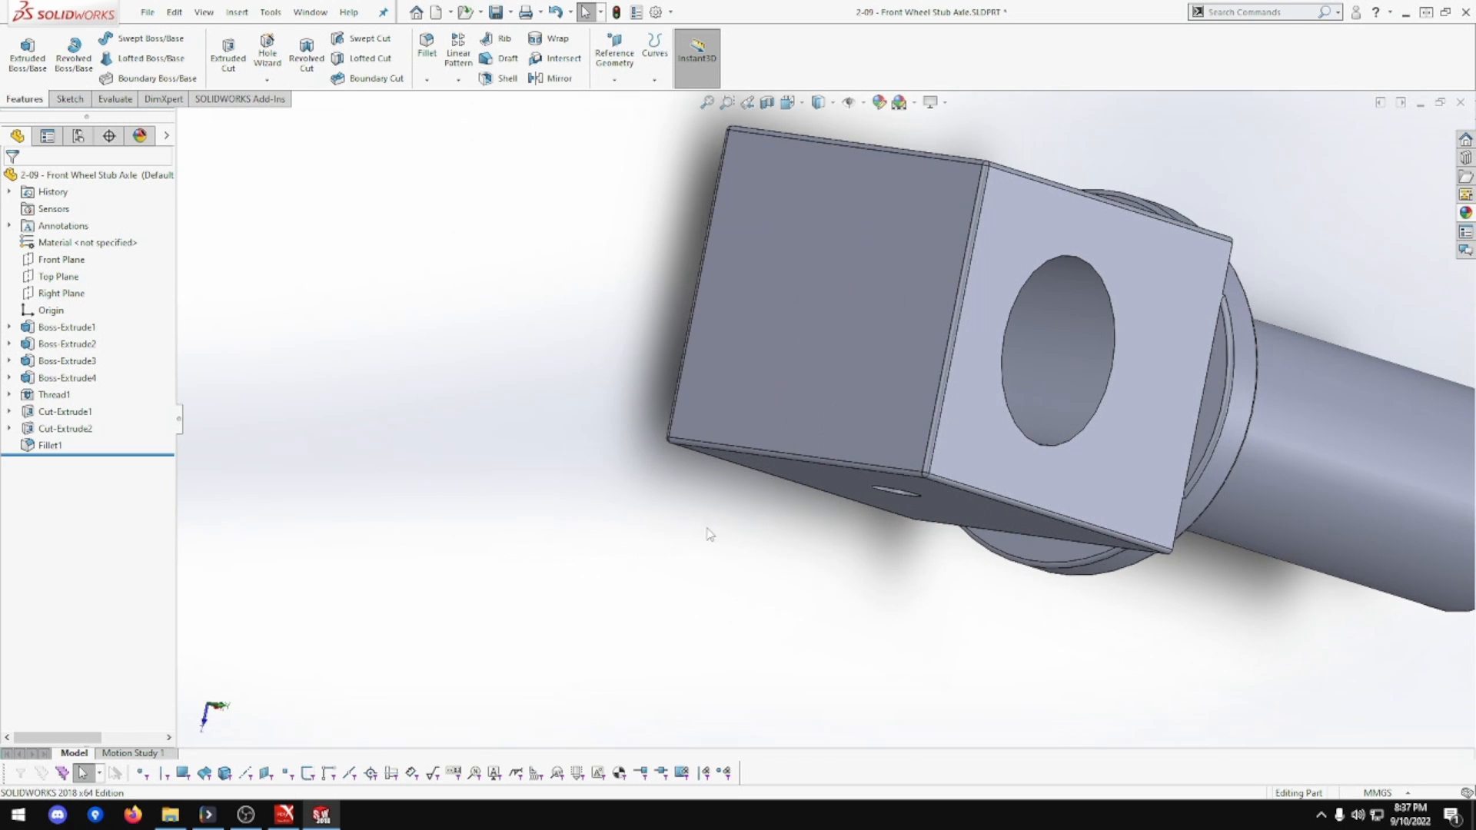
{"action": "scroll", "coordinate": [1161, 509], "scroll_direction": "down", "scroll_amount": 4}
{"action": "scroll", "coordinate": [1167, 501], "scroll_direction": "up", "scroll_amount": 3}
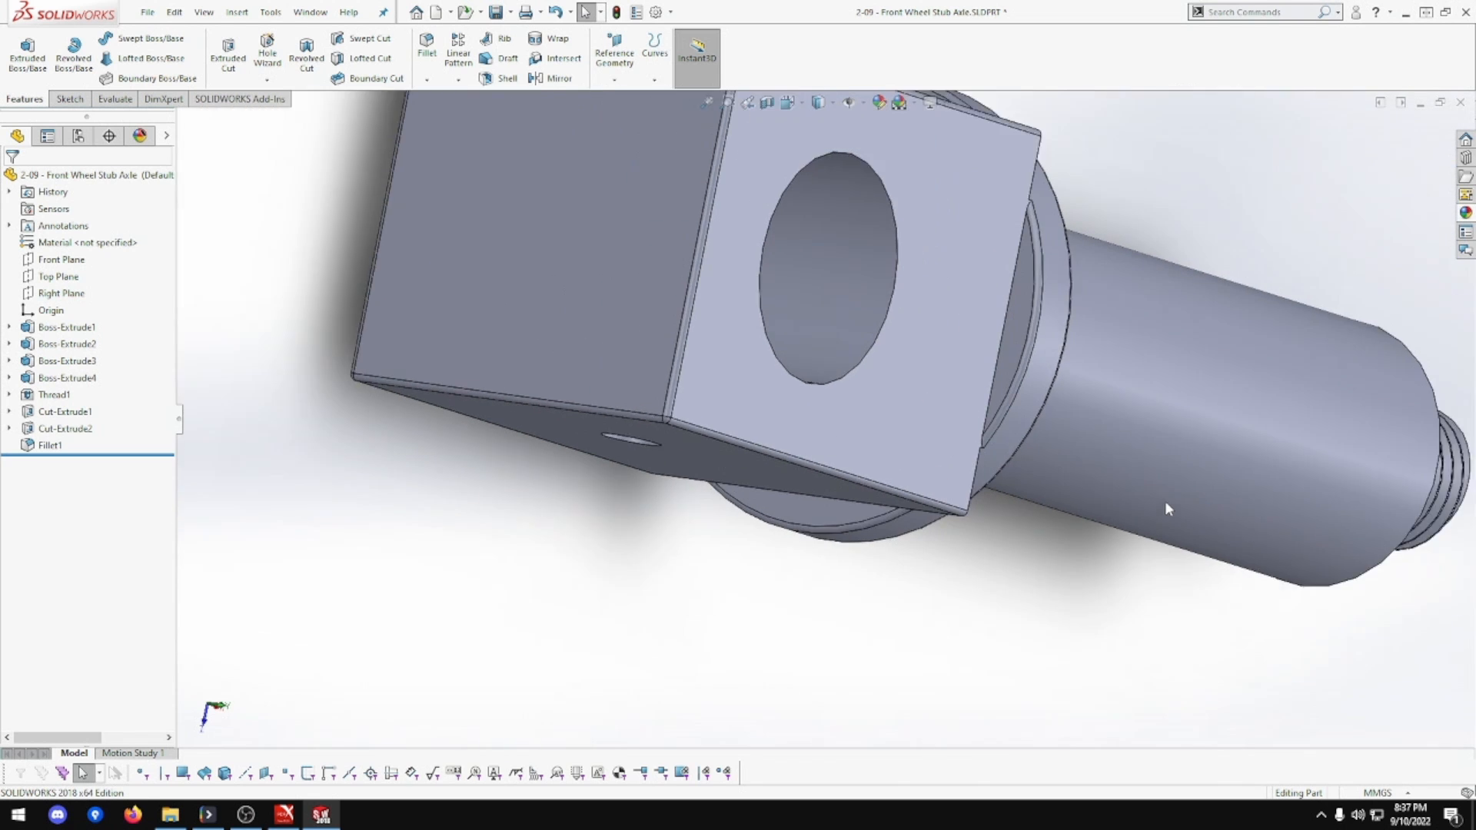
{"action": "scroll", "coordinate": [1164, 500], "scroll_direction": "down", "scroll_amount": 1}
{"action": "scroll", "coordinate": [1133, 518], "scroll_direction": "up", "scroll_amount": 1}
{"action": "middle_click_drag", "start_coordinate": [1132, 518], "coordinate": [1086, 492]}
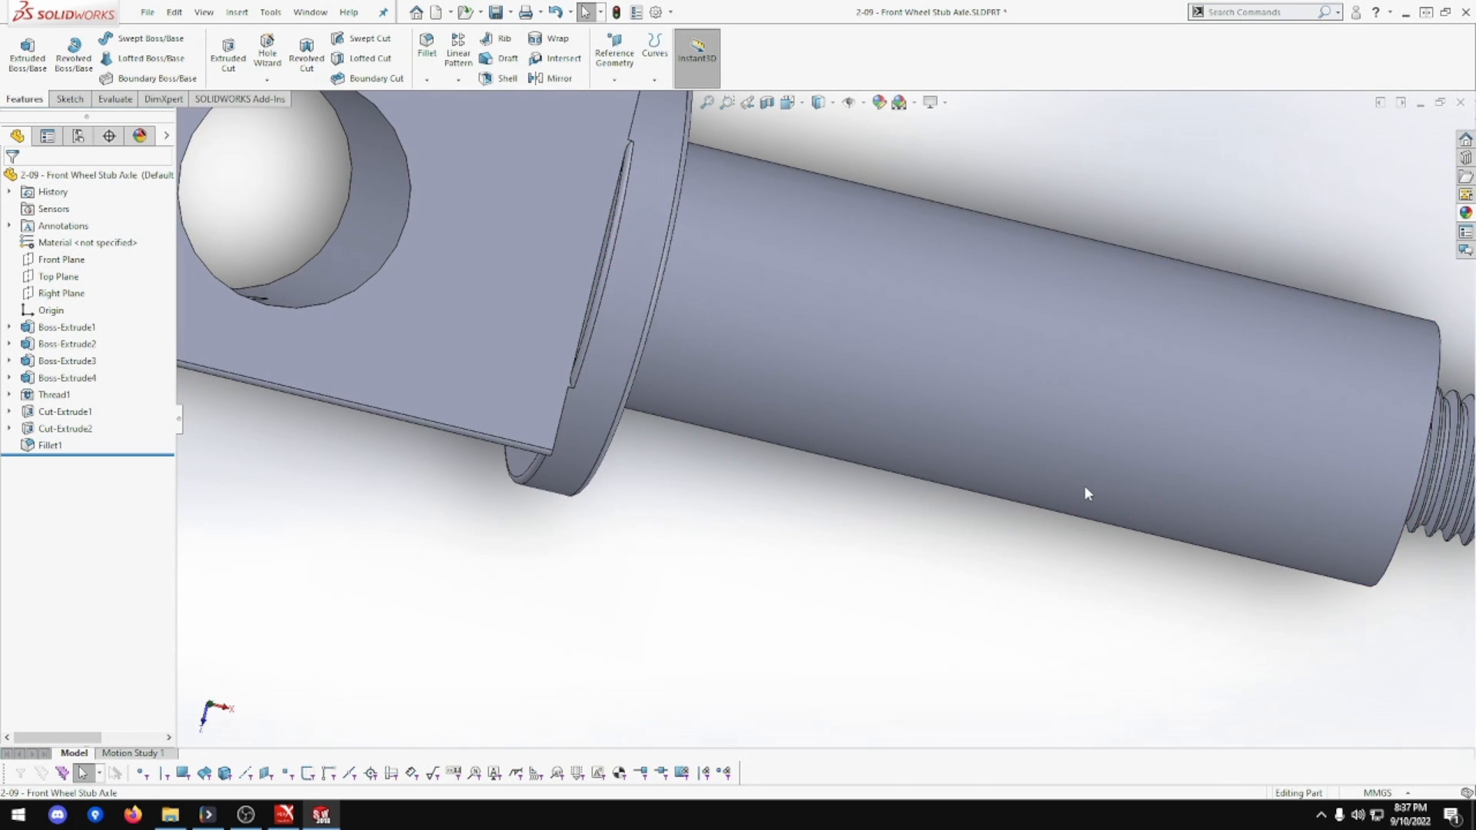
{"action": "scroll", "coordinate": [1066, 499], "scroll_direction": "up", "scroll_amount": 2}
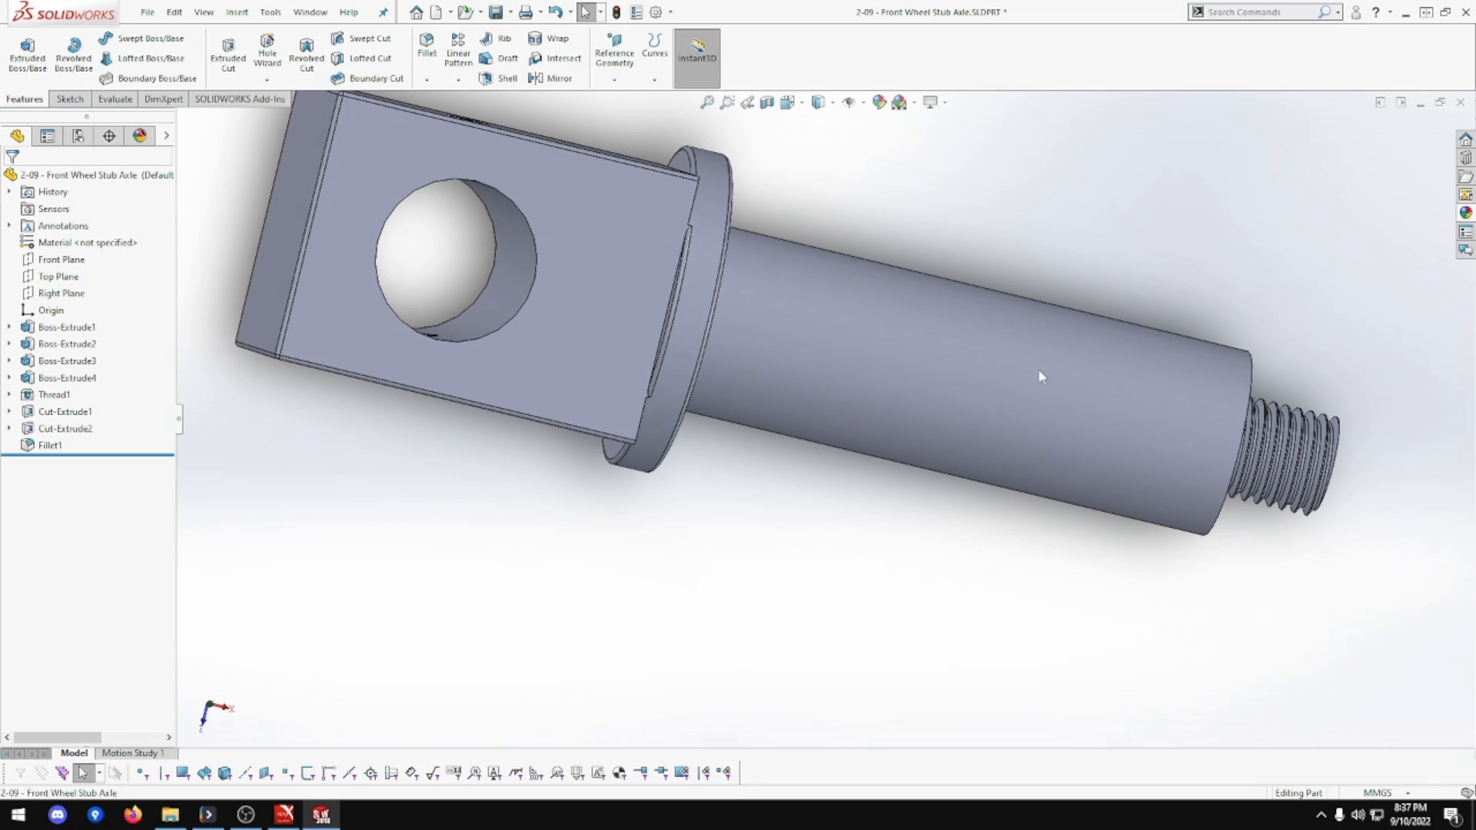
Apply a bronze appearance to the whole part and show it in isometric view
{"action": "left_click", "coordinate": [1464, 214]}
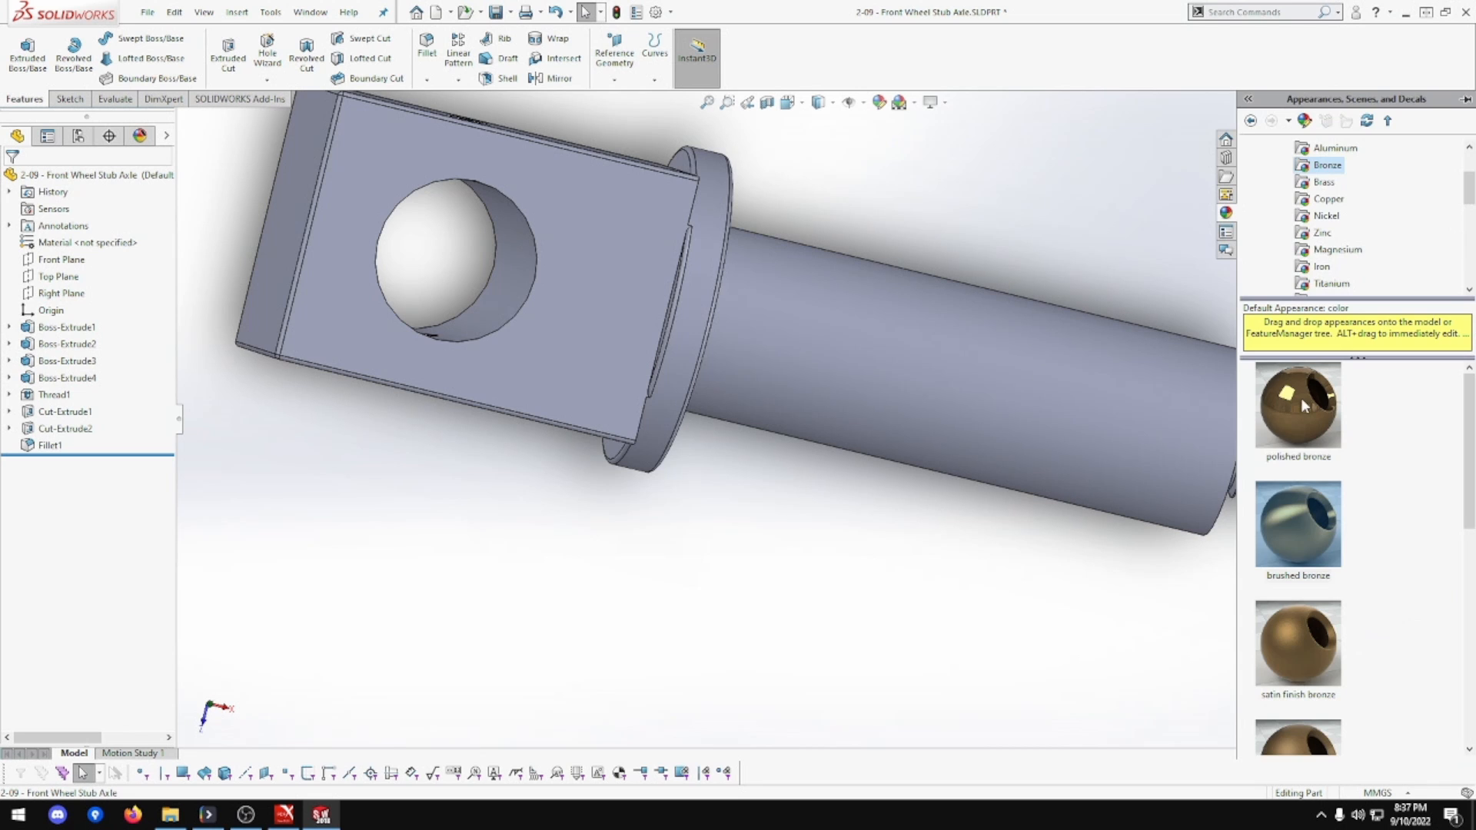
{"action": "left_click_drag", "start_coordinate": [1297, 468], "coordinate": [1080, 363]}
{"action": "left_click", "coordinate": [1095, 366]}
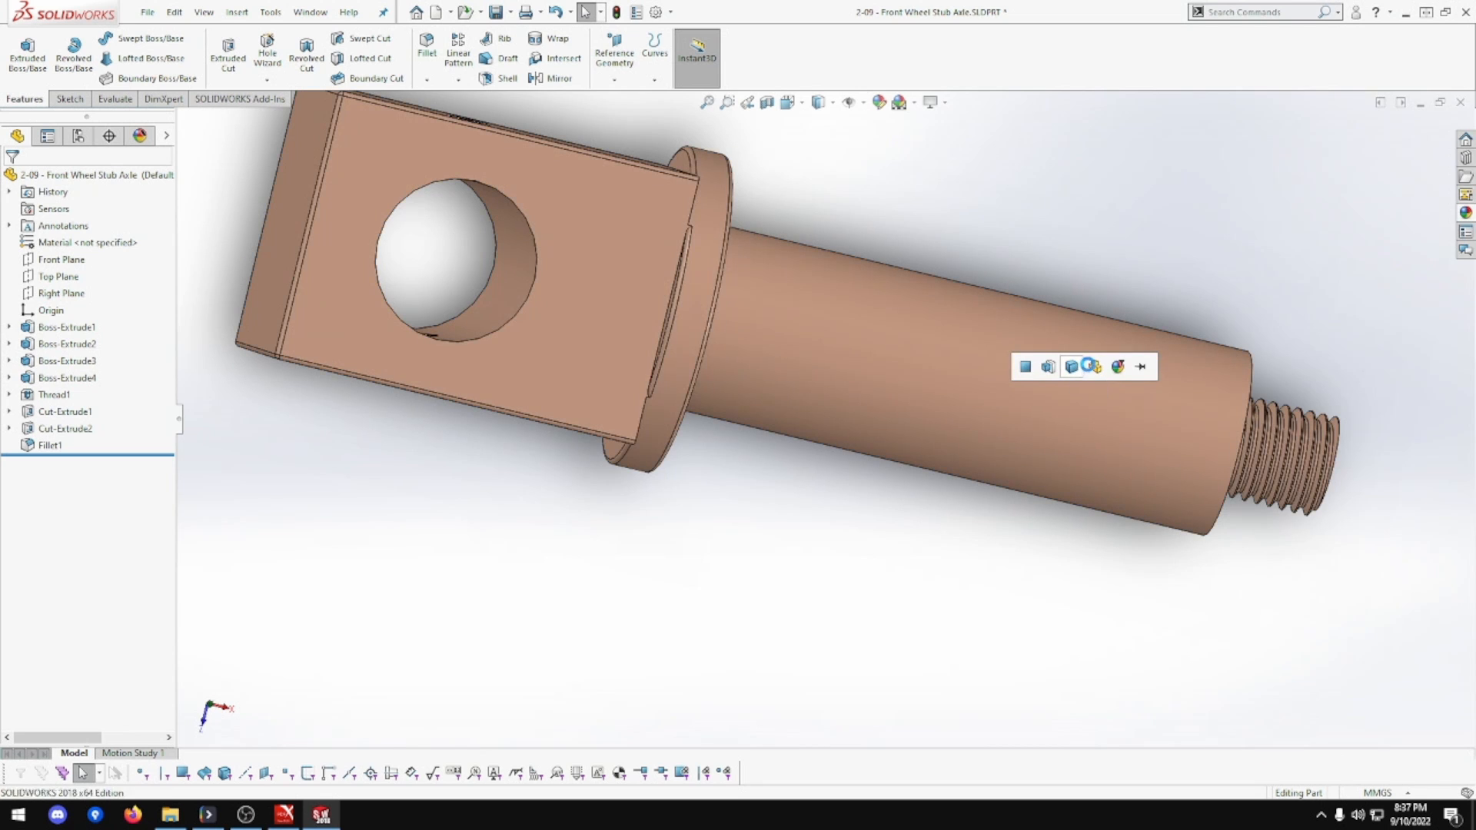
{"action": "key", "text": "ctrl+7"}
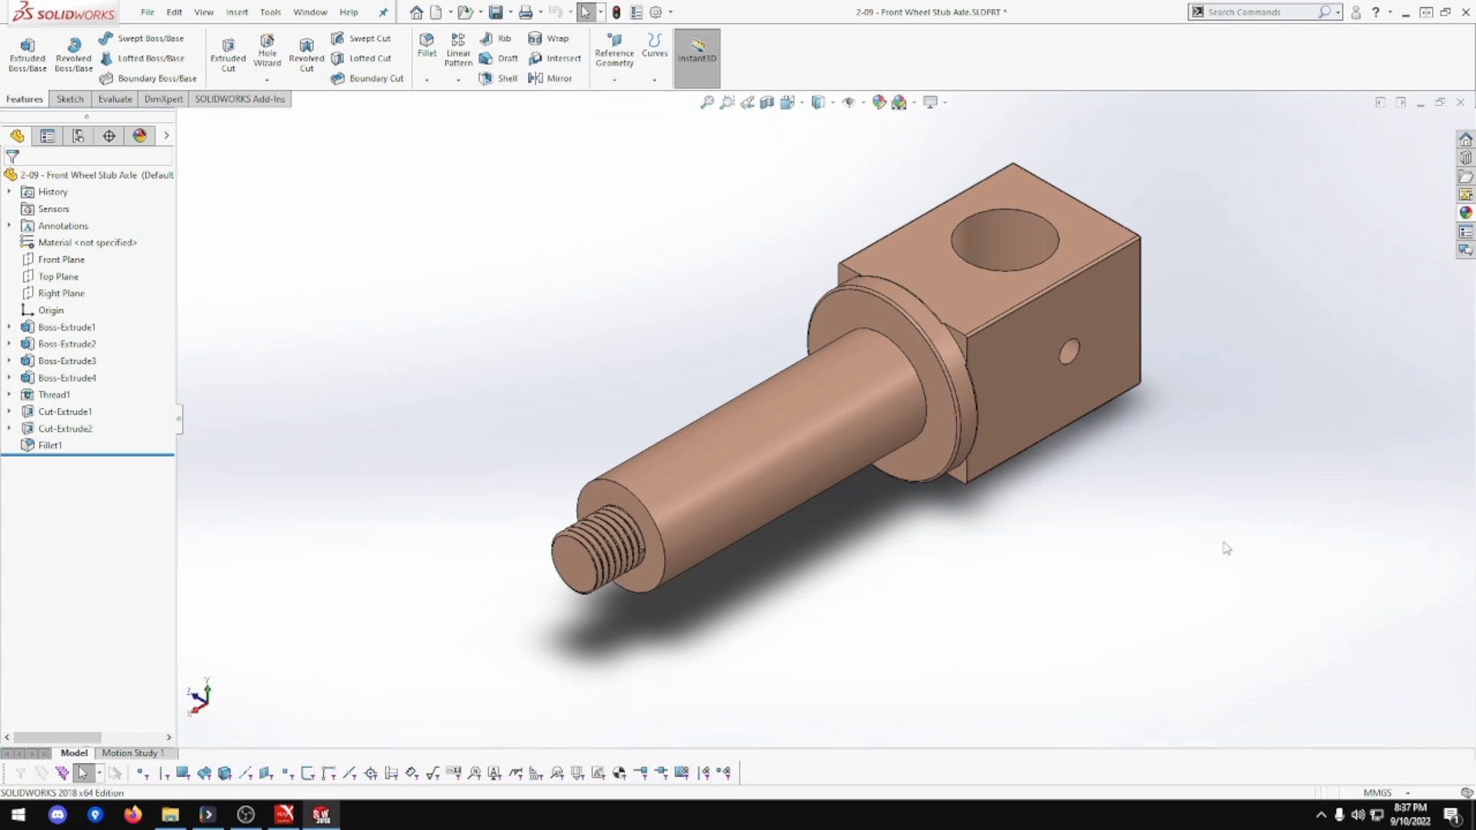